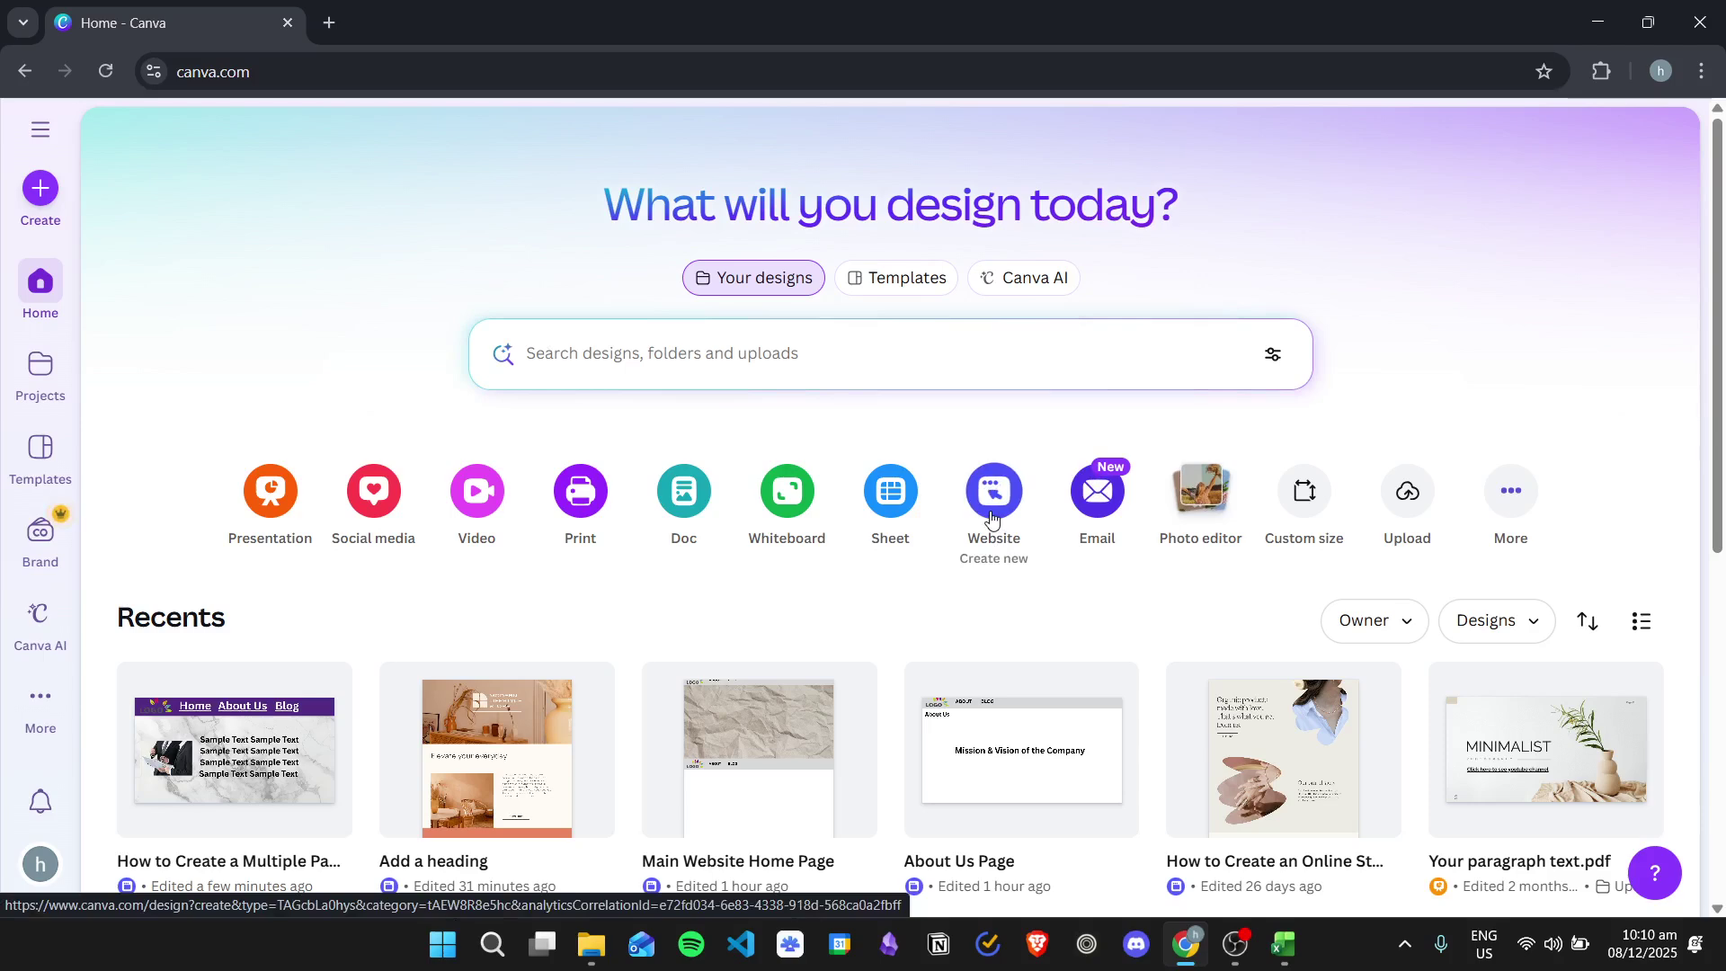
Browse the website templates in the design creation dialog and close the dialog.
{"action": "left_click", "coordinate": [1518, 513]}
{"action": "scroll", "coordinate": [266, 635], "scroll_direction": "down", "scroll_amount": 1}
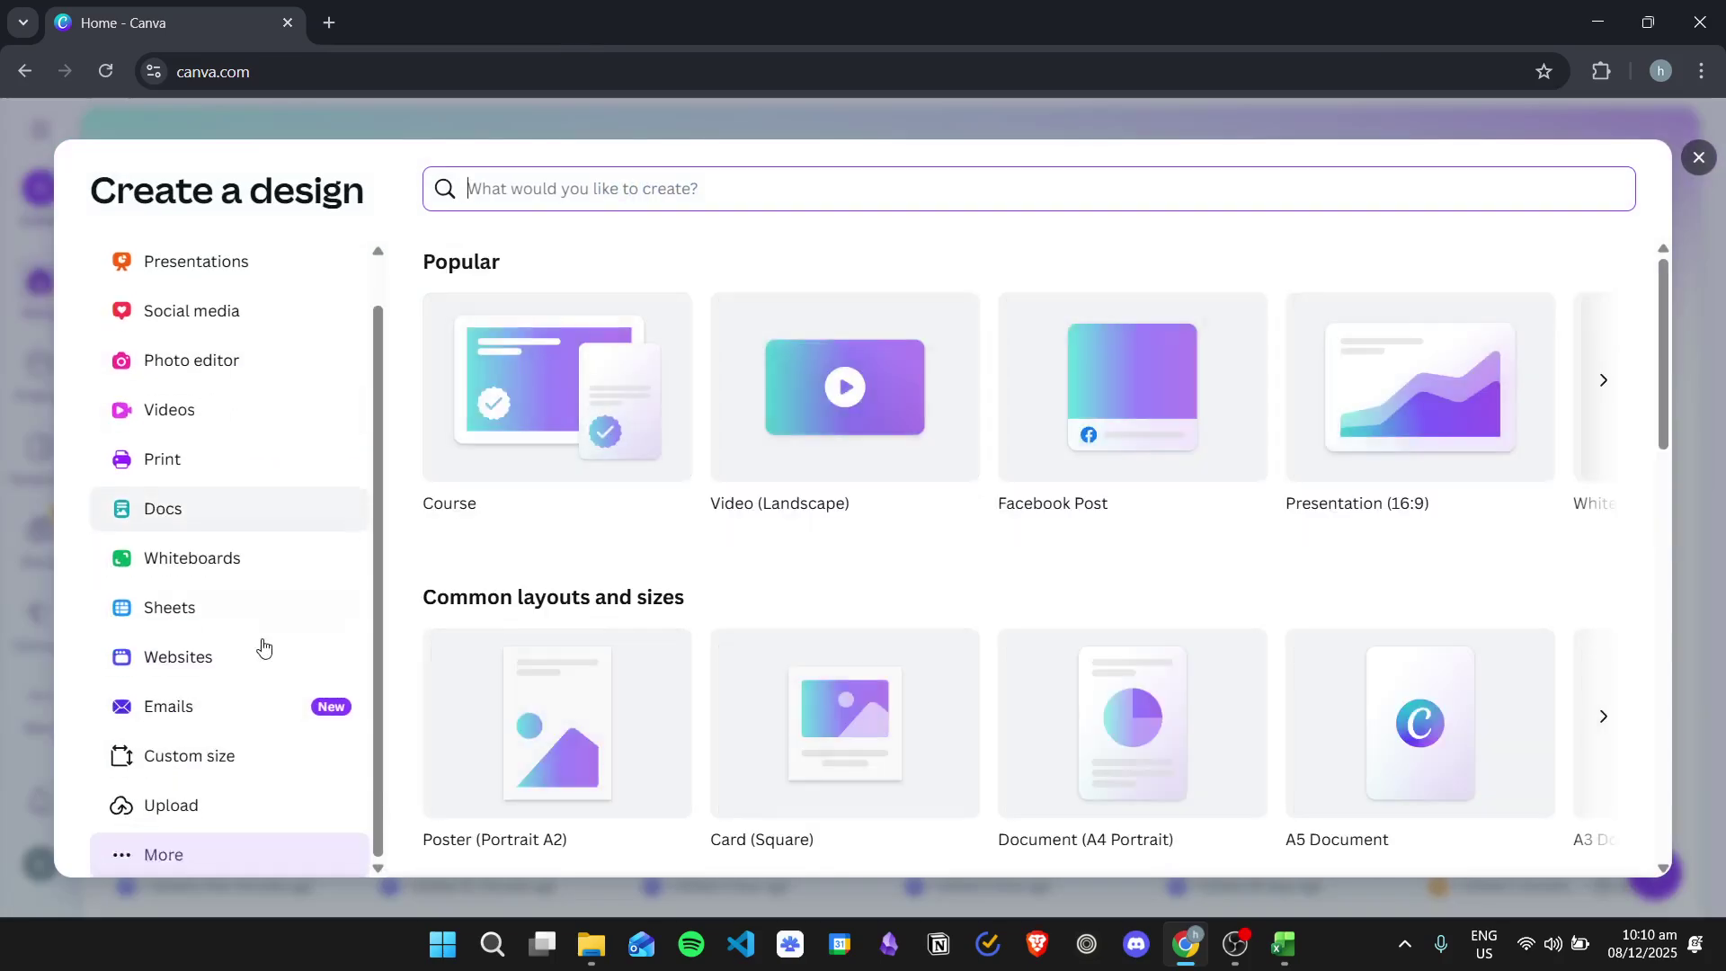
{"action": "left_click", "coordinate": [243, 671]}
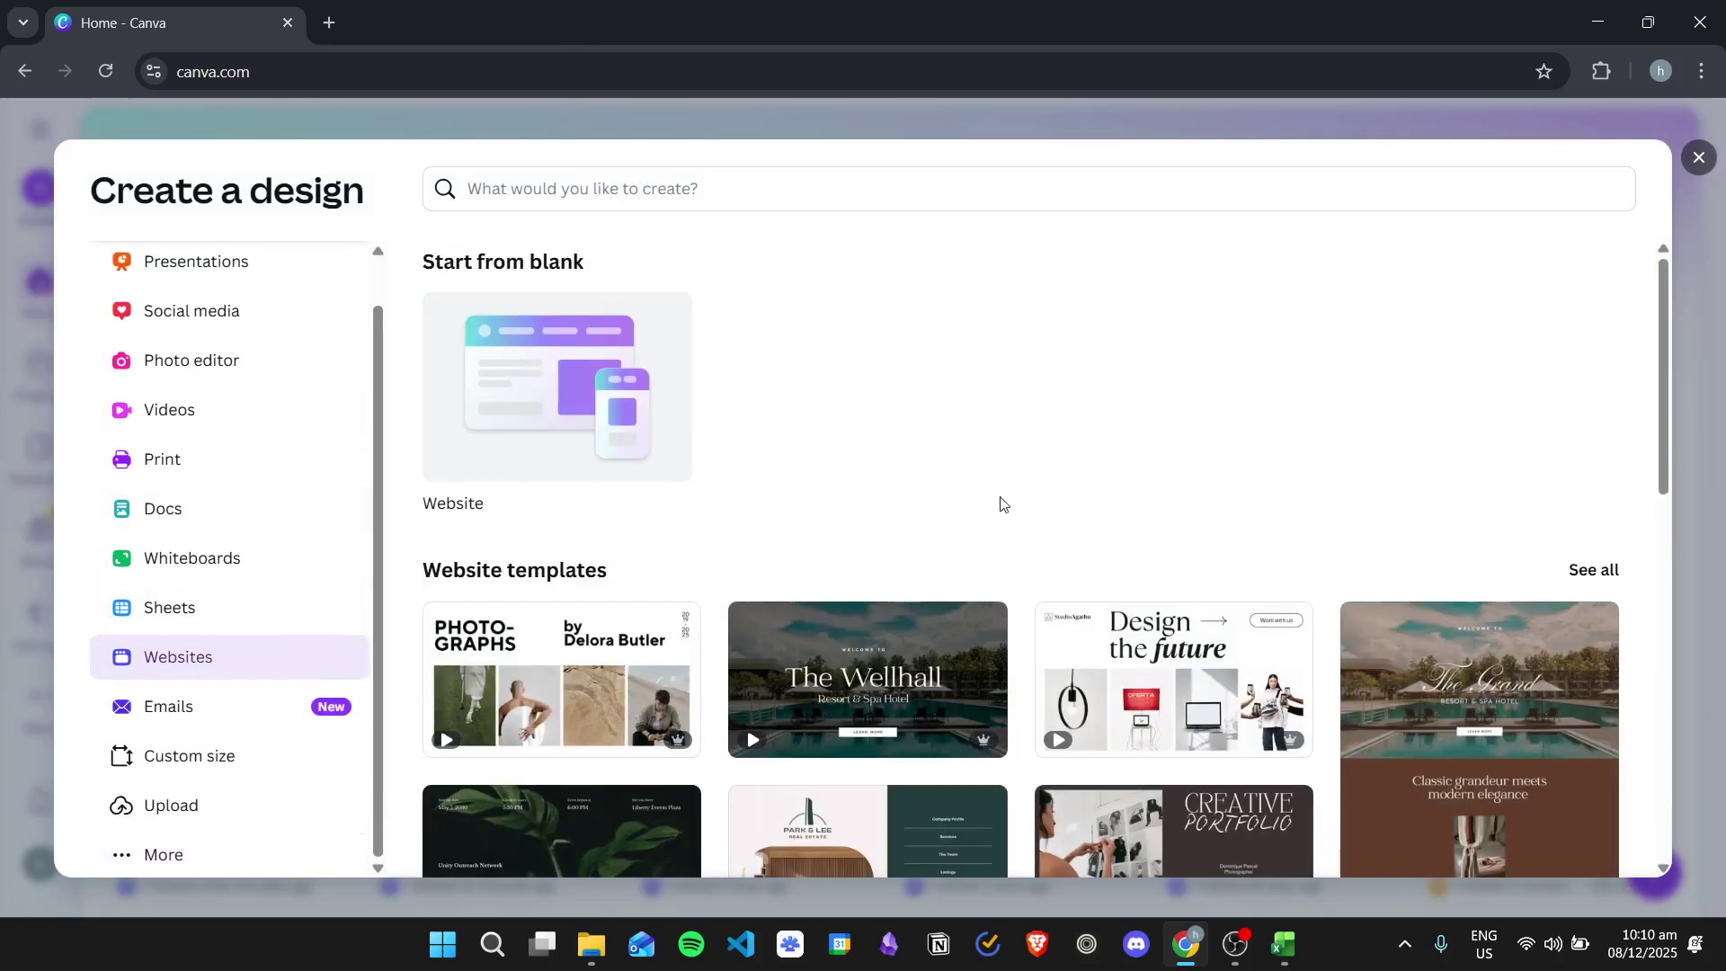
{"action": "scroll", "coordinate": [1213, 552], "scroll_direction": "down", "scroll_amount": 5}
{"action": "scroll", "coordinate": [1214, 552], "scroll_direction": "down", "scroll_amount": 6}
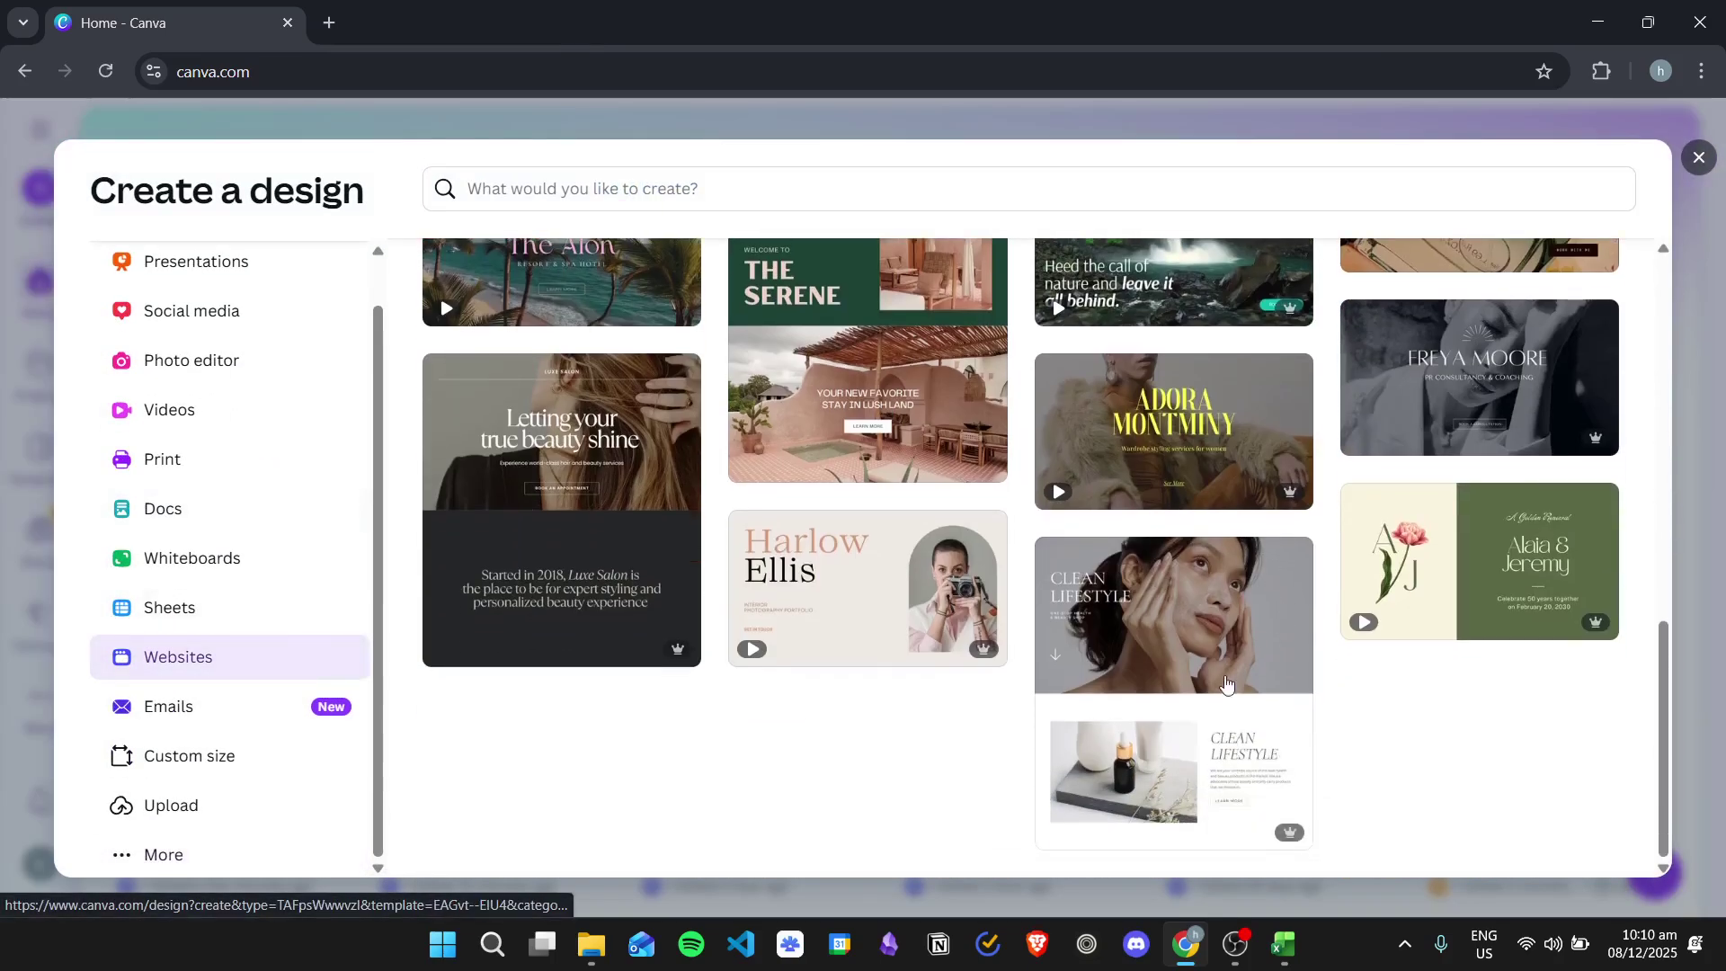
{"action": "scroll", "coordinate": [1188, 667], "scroll_direction": "up", "scroll_amount": 3}
{"action": "scroll", "coordinate": [1189, 667], "scroll_direction": "up", "scroll_amount": 6}
{"action": "left_click", "coordinate": [536, 194]}
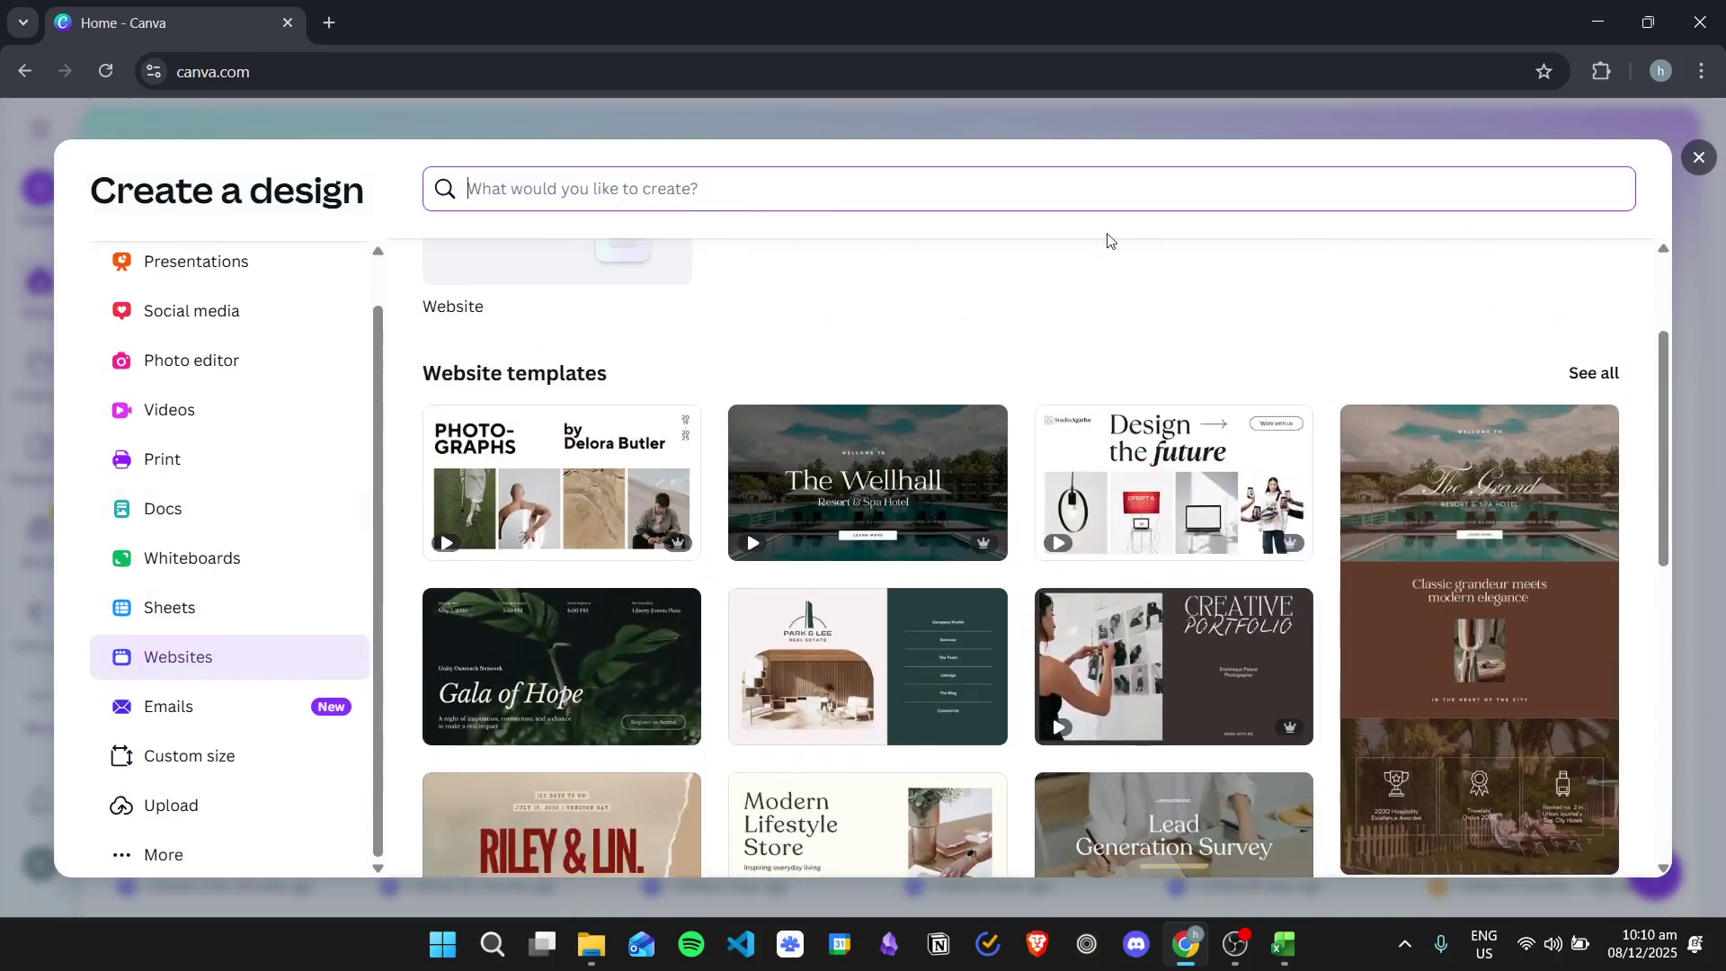
{"action": "scroll", "coordinate": [1154, 275], "scroll_direction": "up", "scroll_amount": 2}
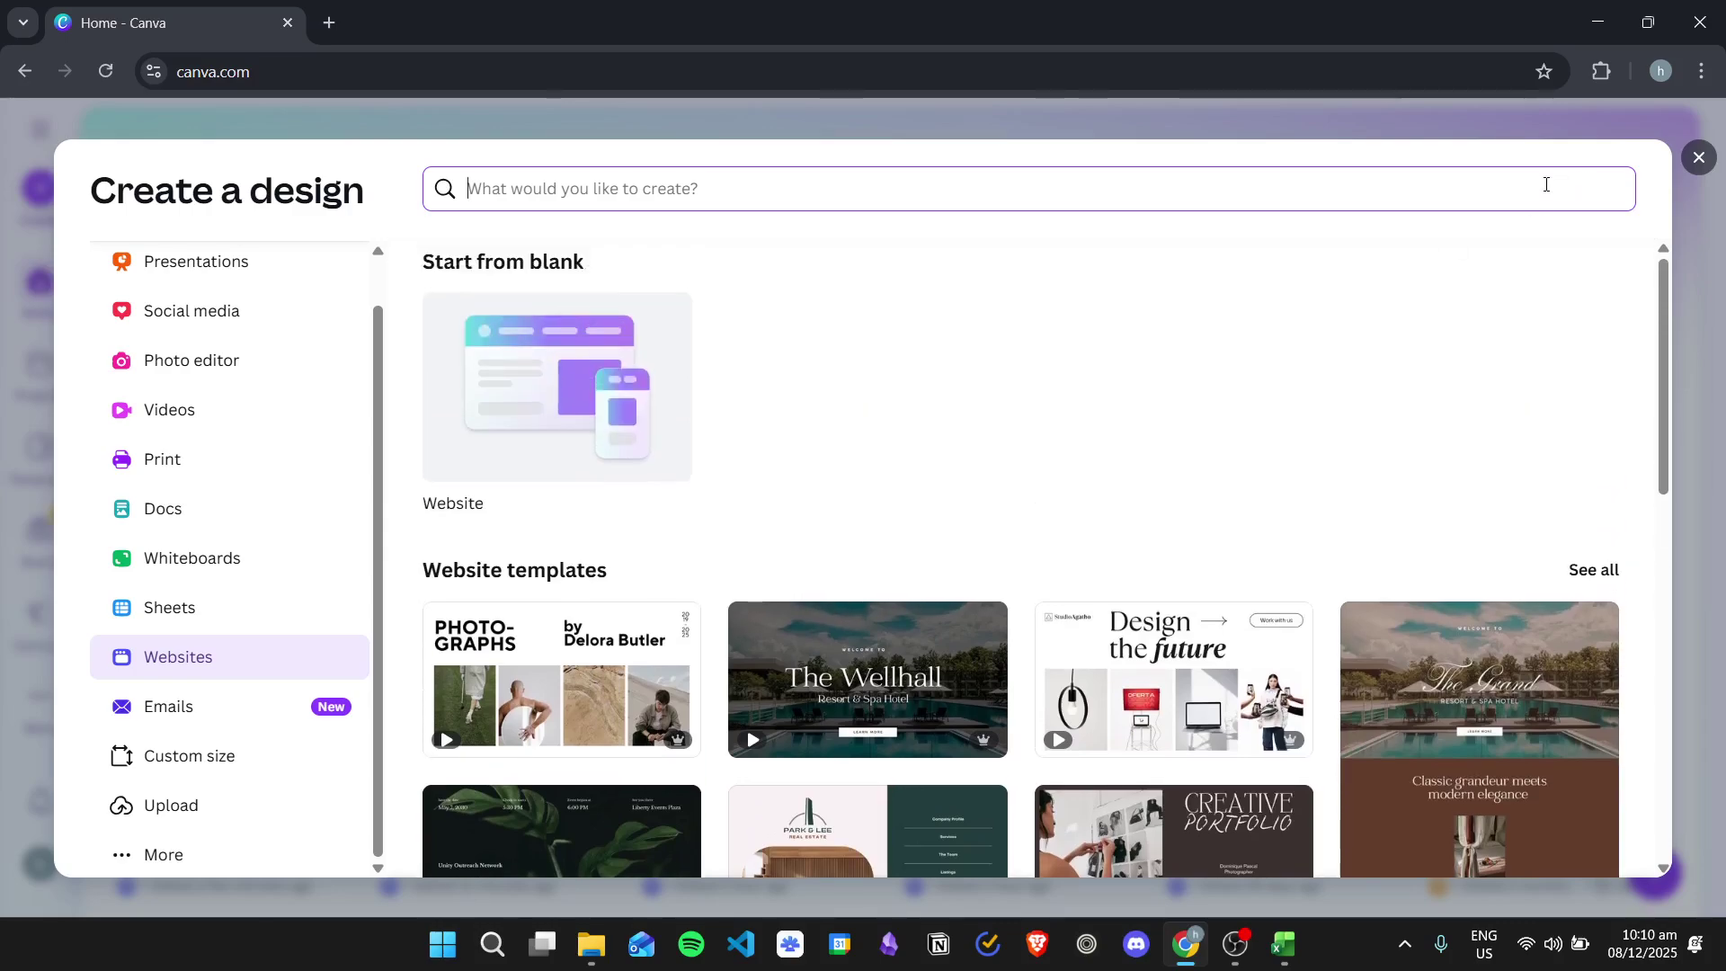
{"action": "left_click", "coordinate": [1695, 160]}
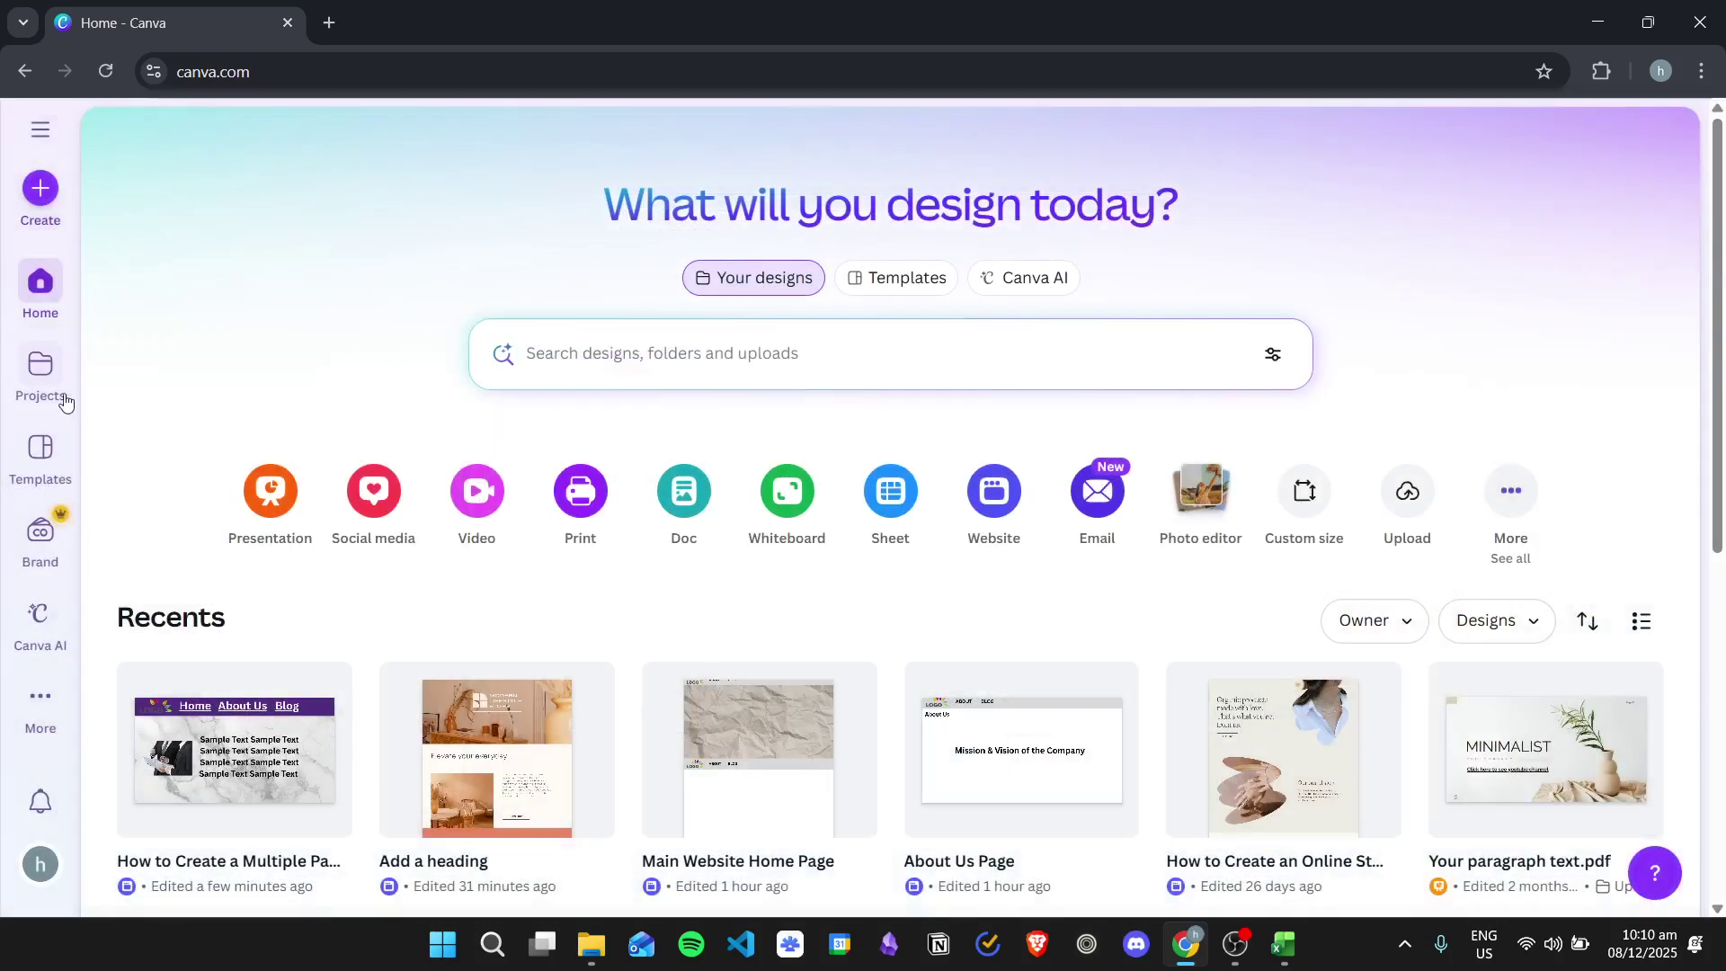
Look through the template categories and suggestions on the Templates page.
{"action": "left_click", "coordinate": [32, 472]}
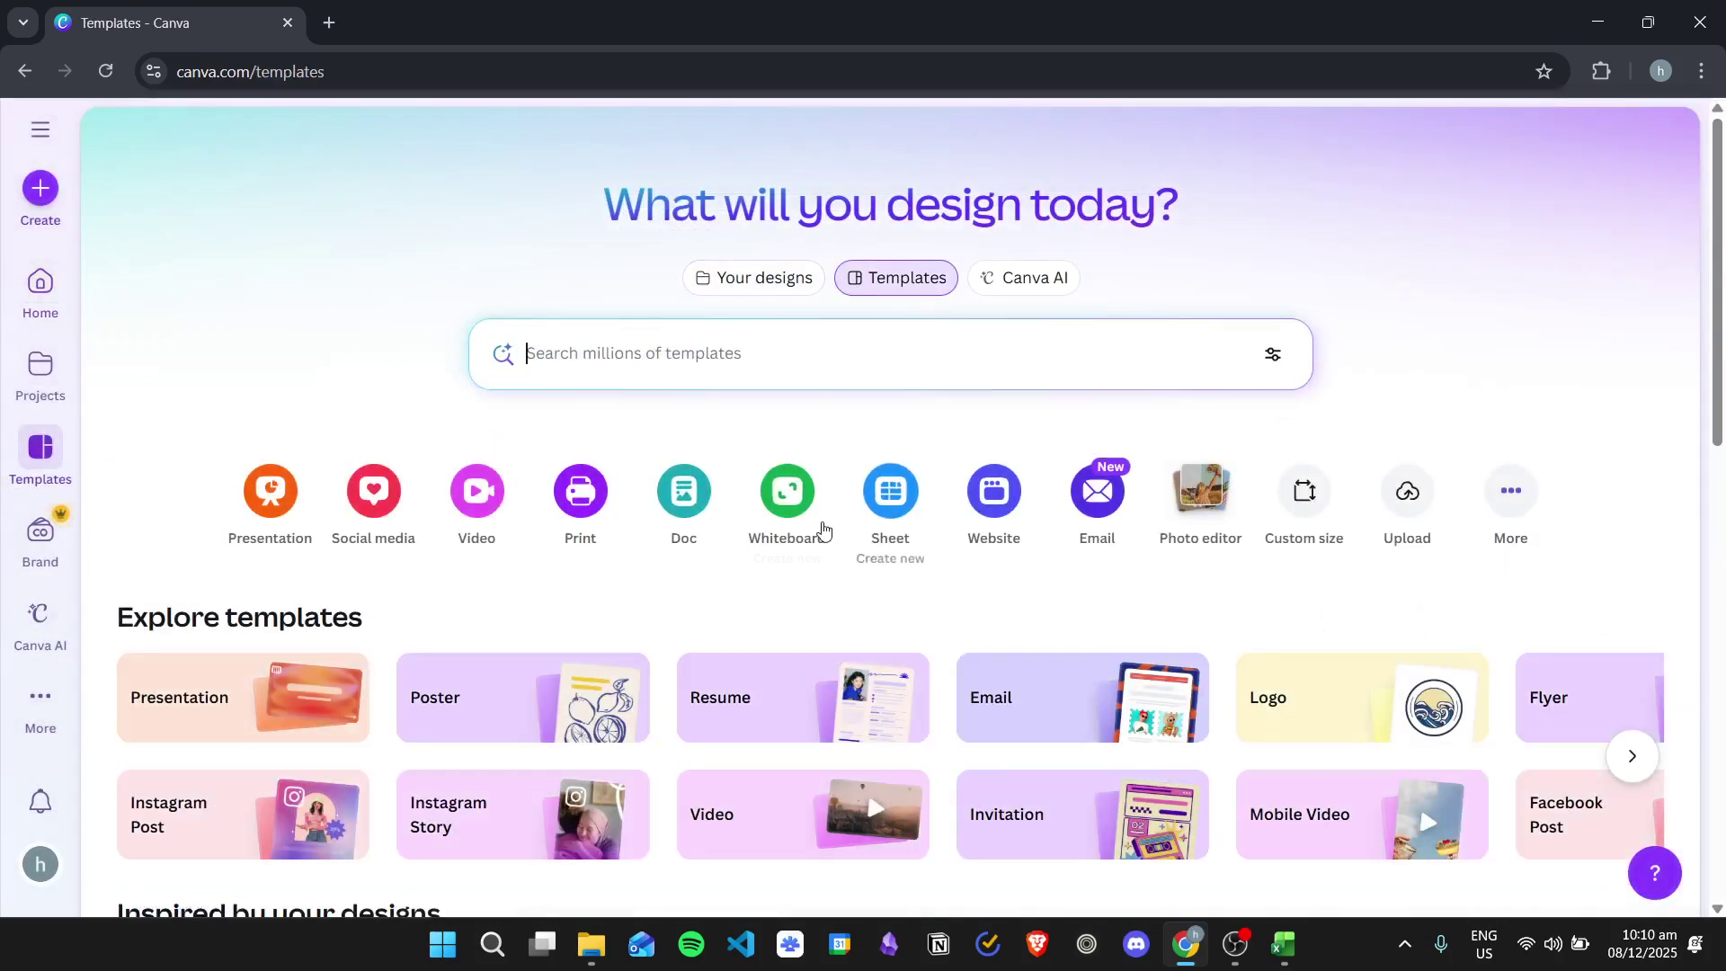
{"action": "scroll", "coordinate": [994, 489], "scroll_direction": "down", "scroll_amount": 6}
{"action": "scroll", "coordinate": [1197, 507], "scroll_direction": "down", "scroll_amount": 6}
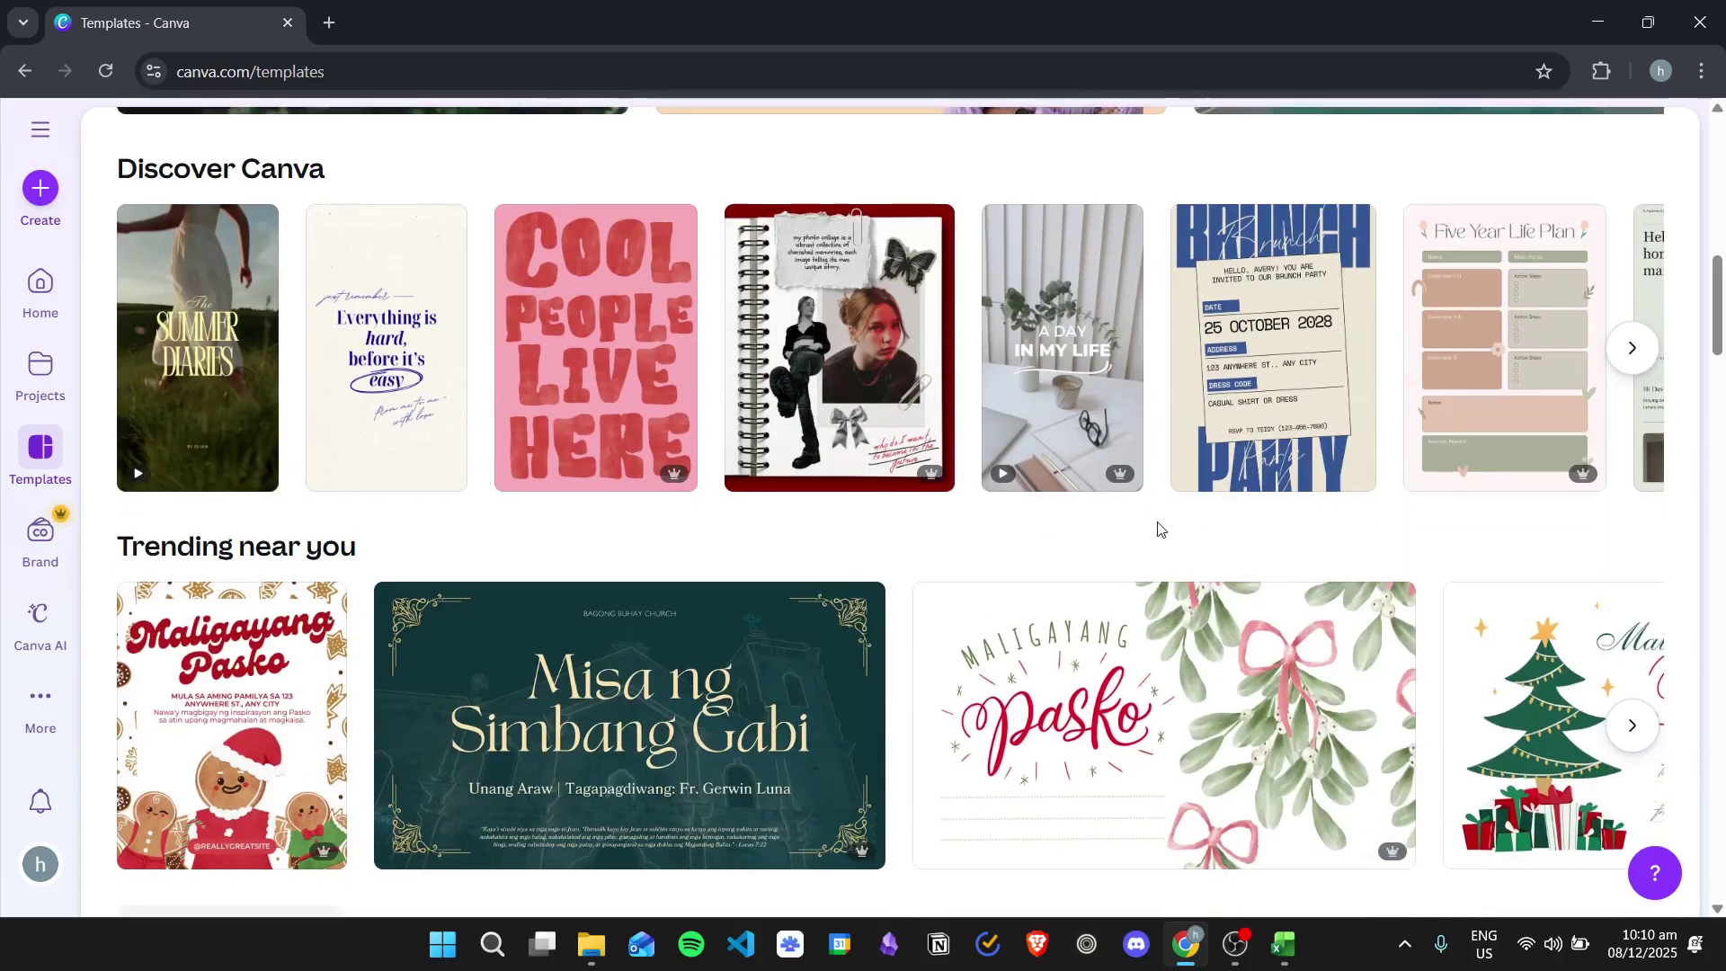
{"action": "scroll", "coordinate": [1168, 530], "scroll_direction": "up", "scroll_amount": 10}
{"action": "scroll", "coordinate": [1267, 577], "scroll_direction": "up", "scroll_amount": 2}
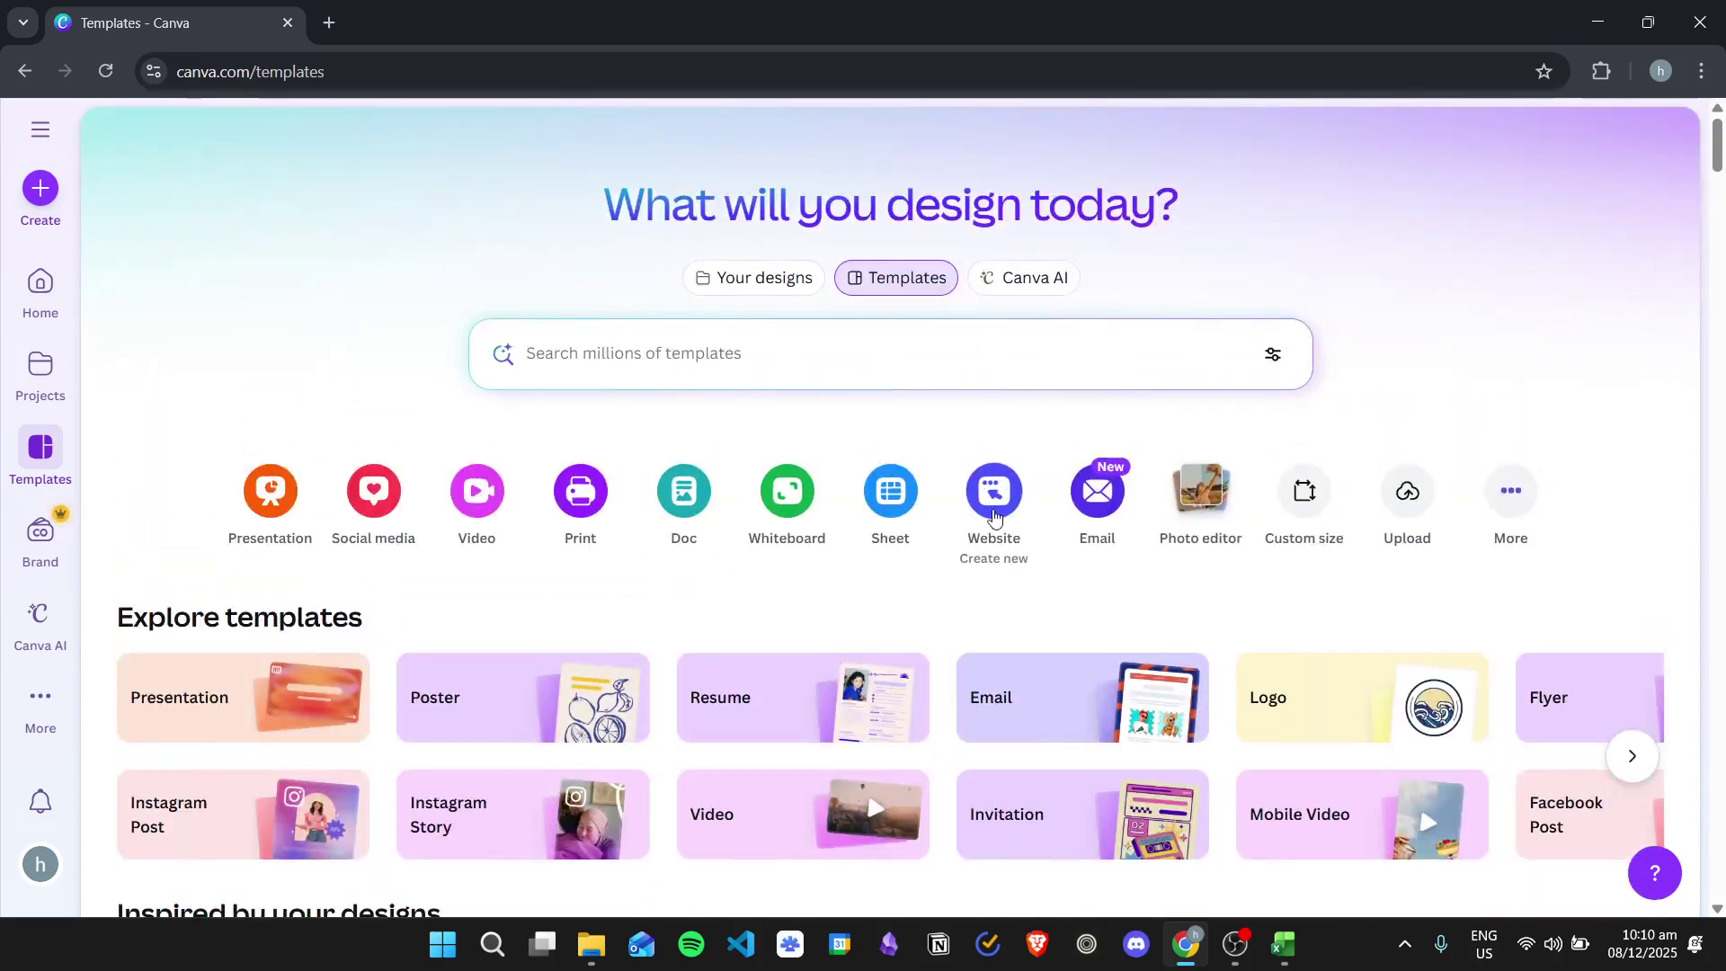
Create a new blank website design and search its elements for "background".
{"action": "left_click", "coordinate": [994, 488]}
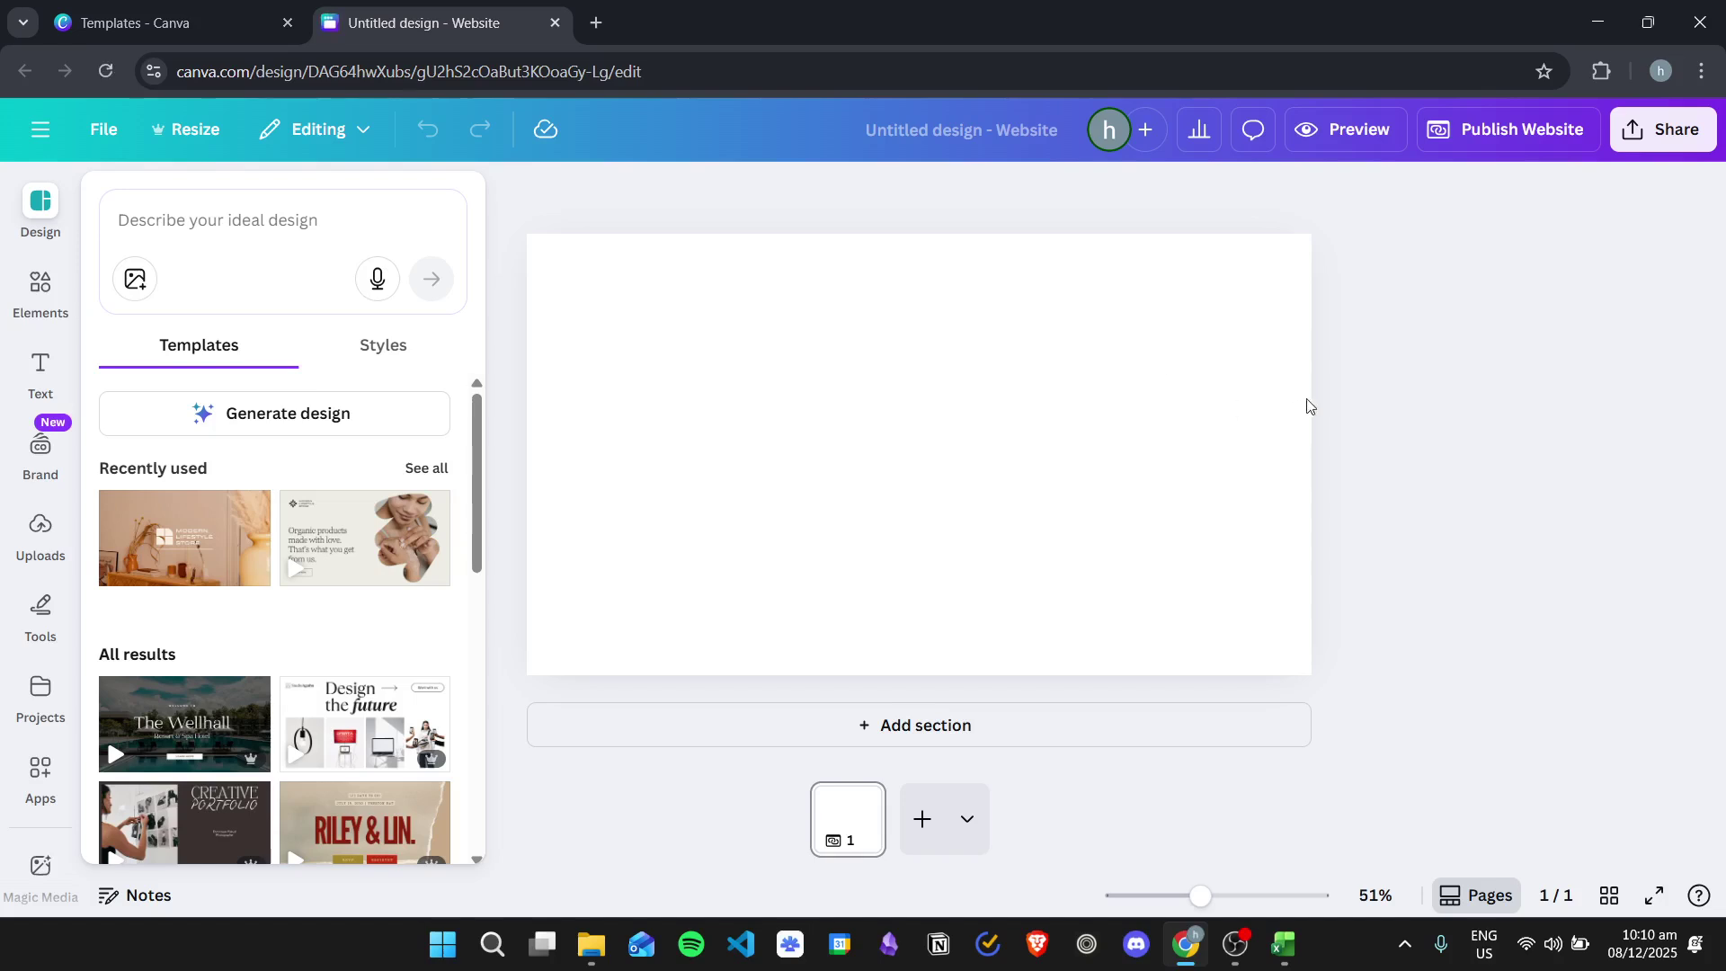
{"action": "left_click", "coordinate": [896, 488]}
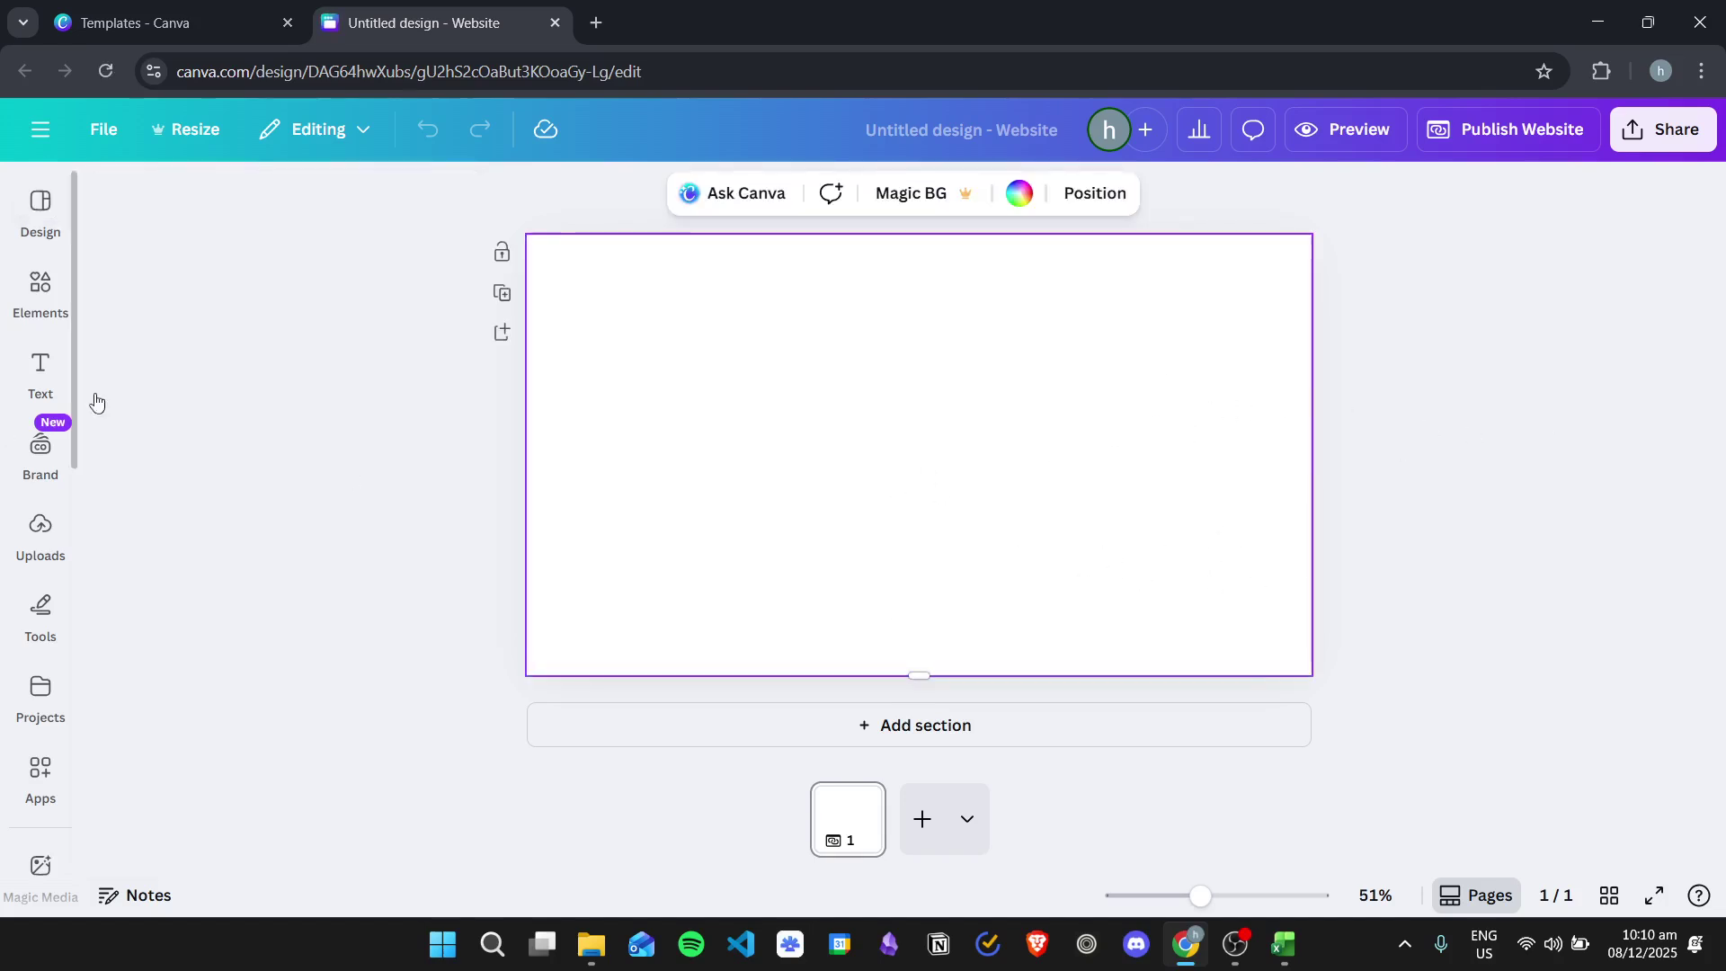
{"action": "left_click", "coordinate": [41, 292]}
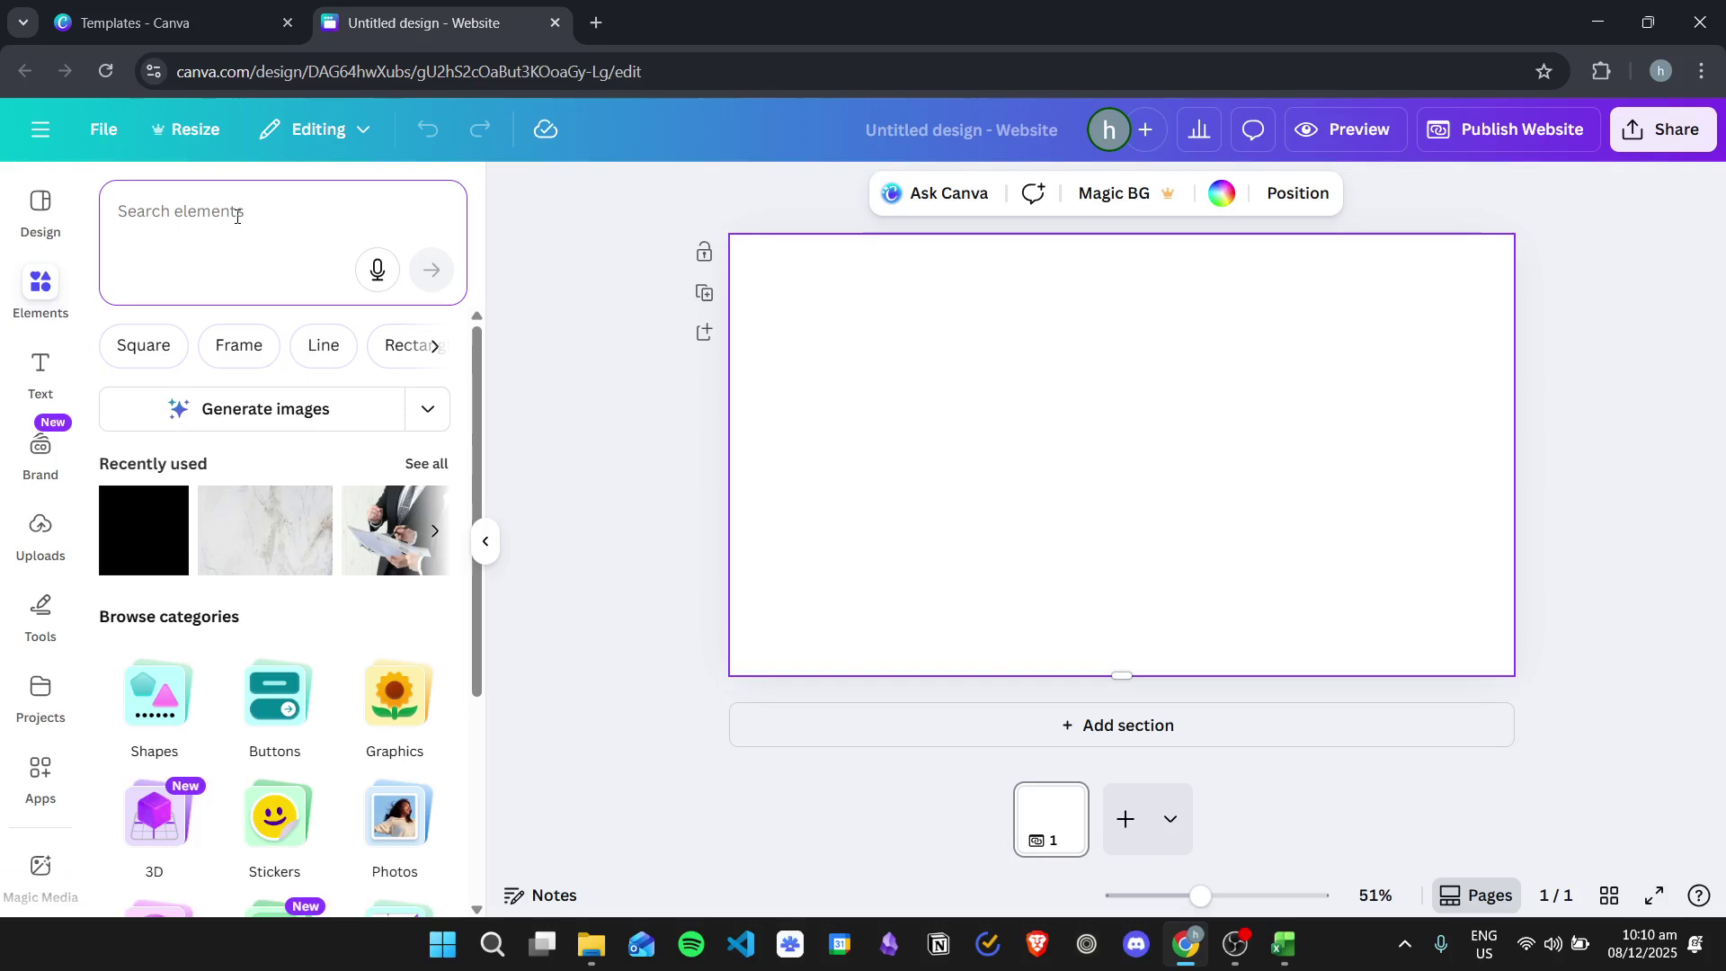
{"action": "type", "text": "background"}
{"action": "key", "text": "Return"}
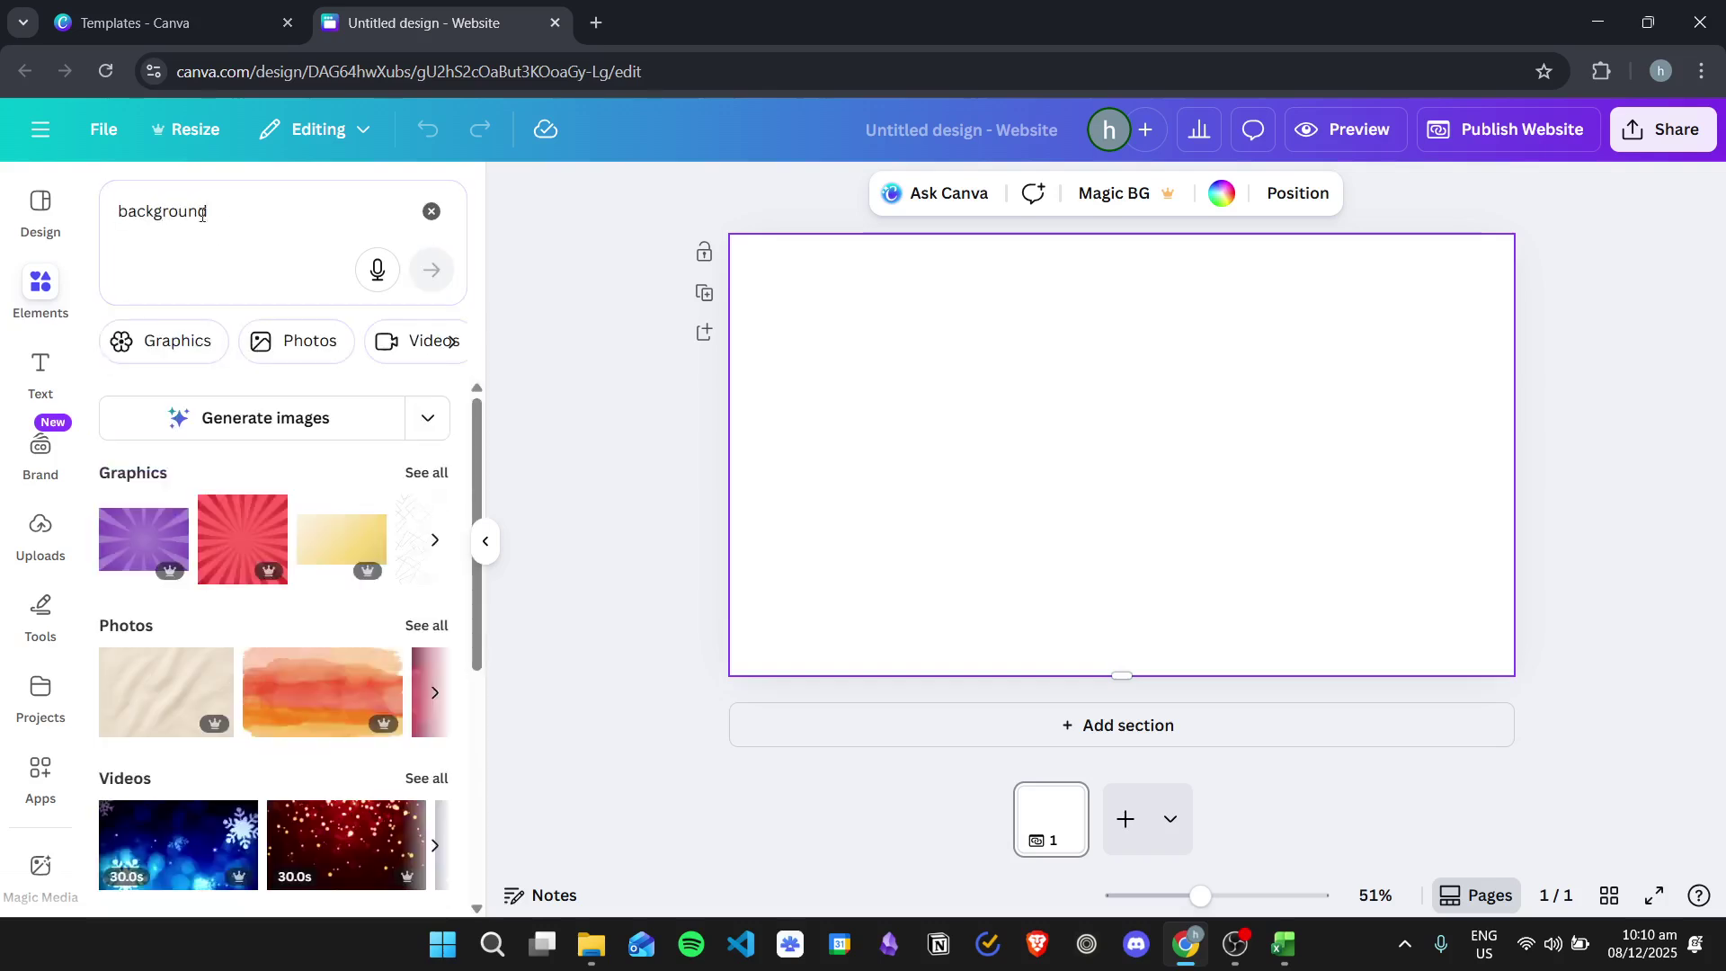
Insert the abstract photo of cream and blue curves from the photo results and set it as the page background.
{"action": "left_click", "coordinate": [426, 629]}
{"action": "scroll", "coordinate": [323, 659], "scroll_direction": "down", "scroll_amount": 3}
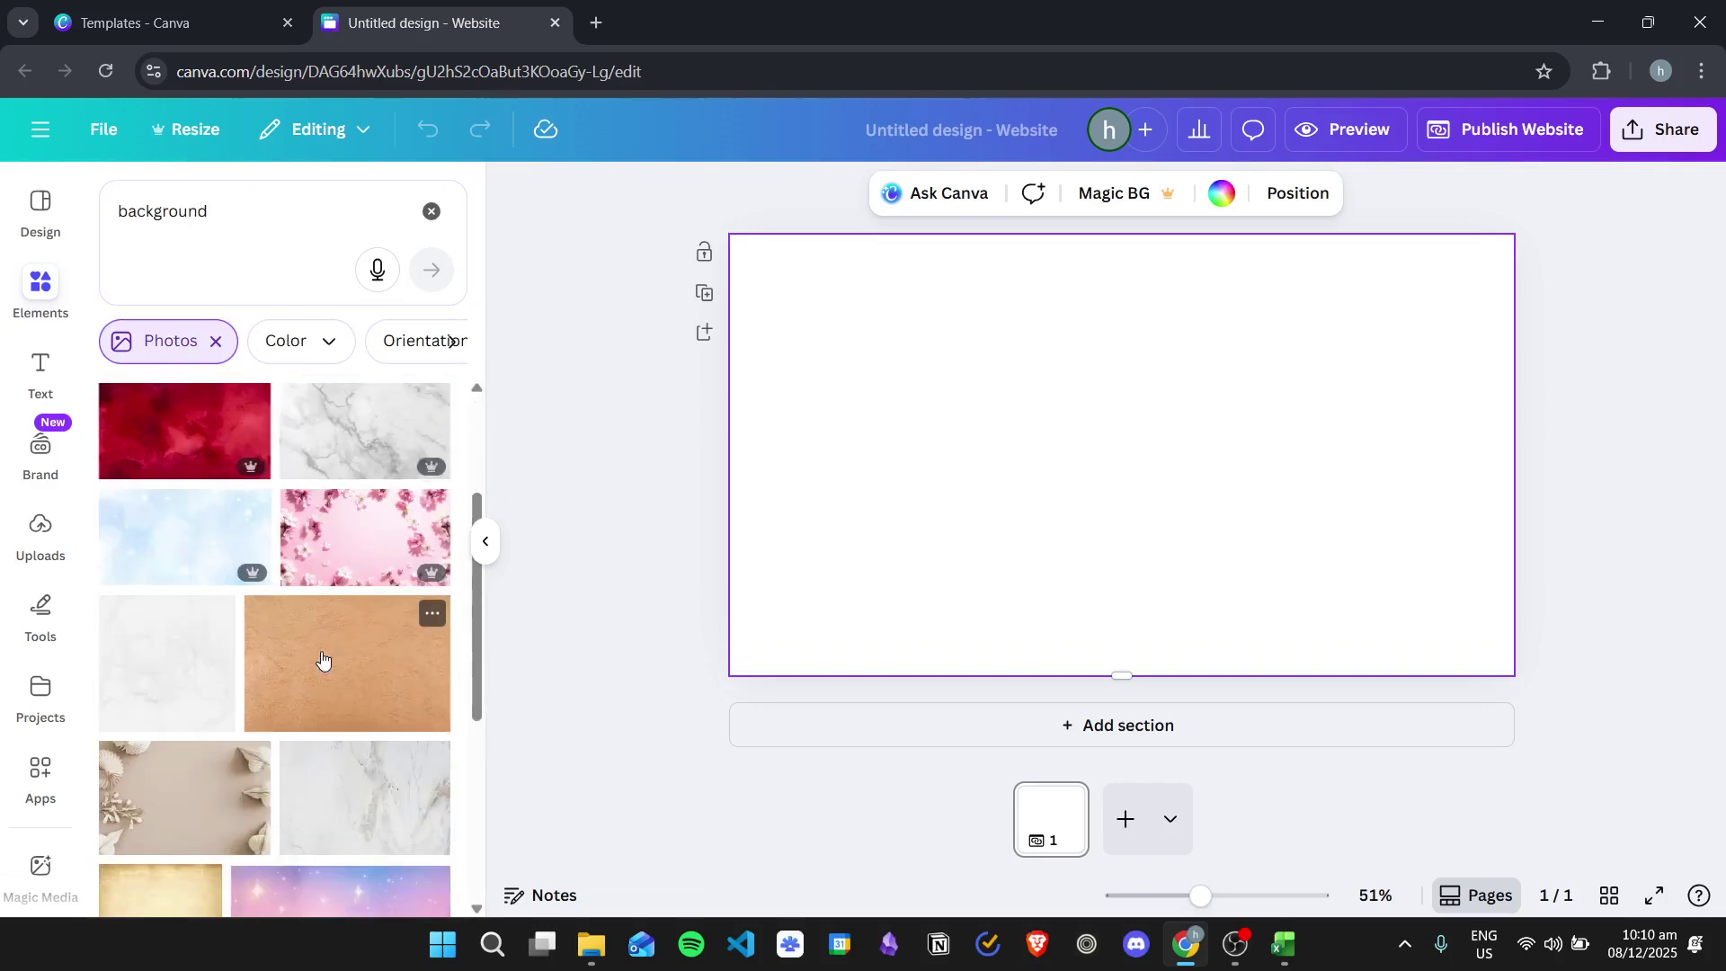
{"action": "scroll", "coordinate": [268, 653], "scroll_direction": "down", "scroll_amount": 3}
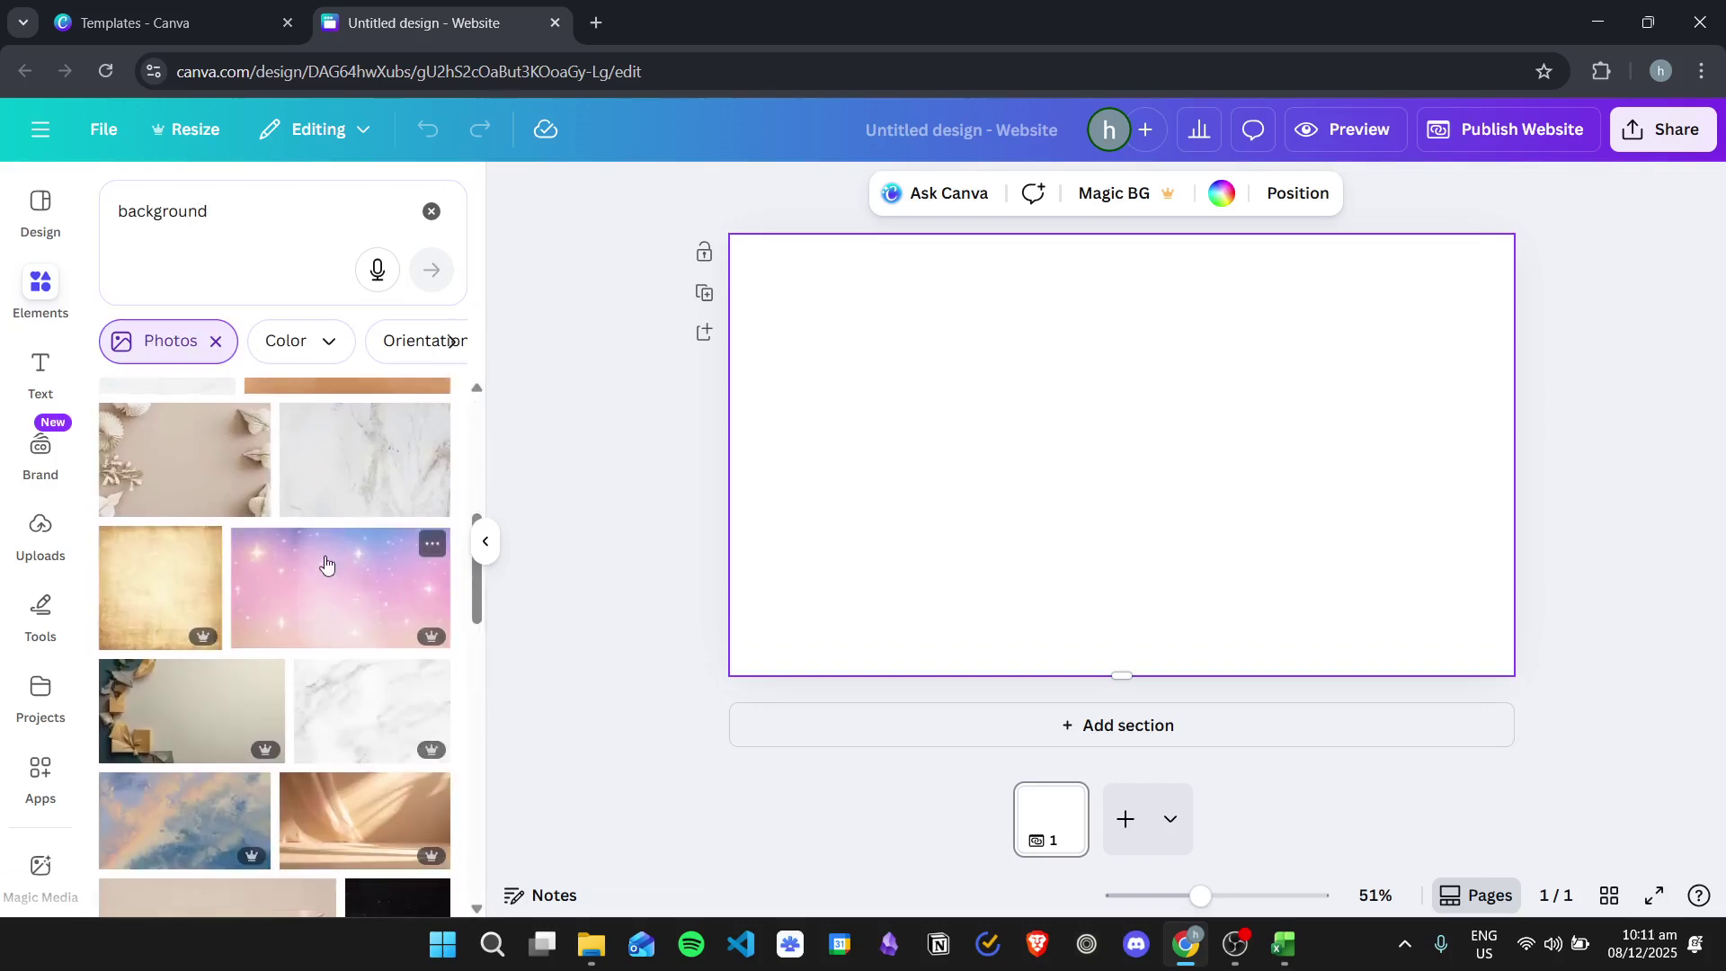
{"action": "scroll", "coordinate": [333, 579], "scroll_direction": "down", "scroll_amount": 3}
{"action": "scroll", "coordinate": [315, 564], "scroll_direction": "down", "scroll_amount": 3}
{"action": "scroll", "coordinate": [412, 649], "scroll_direction": "down", "scroll_amount": 3}
{"action": "scroll", "coordinate": [411, 649], "scroll_direction": "up", "scroll_amount": 2}
{"action": "left_click", "coordinate": [364, 553]}
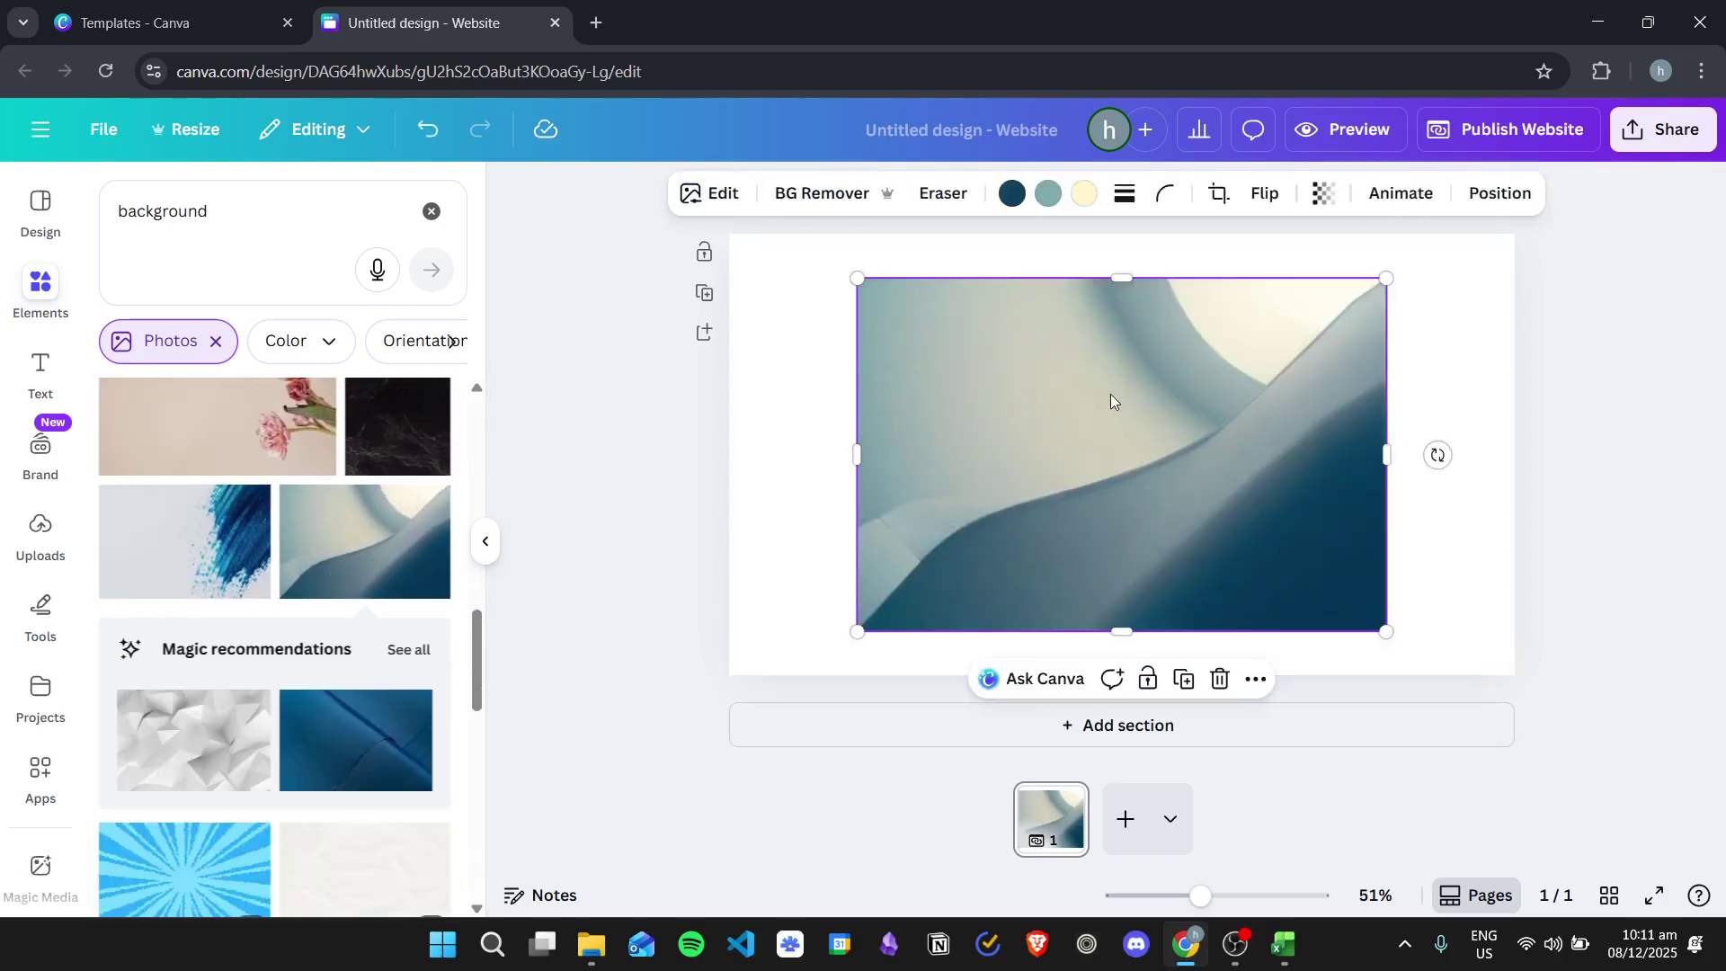
{"action": "right_click", "coordinate": [1110, 402]}
{"action": "left_click", "coordinate": [1191, 789]}
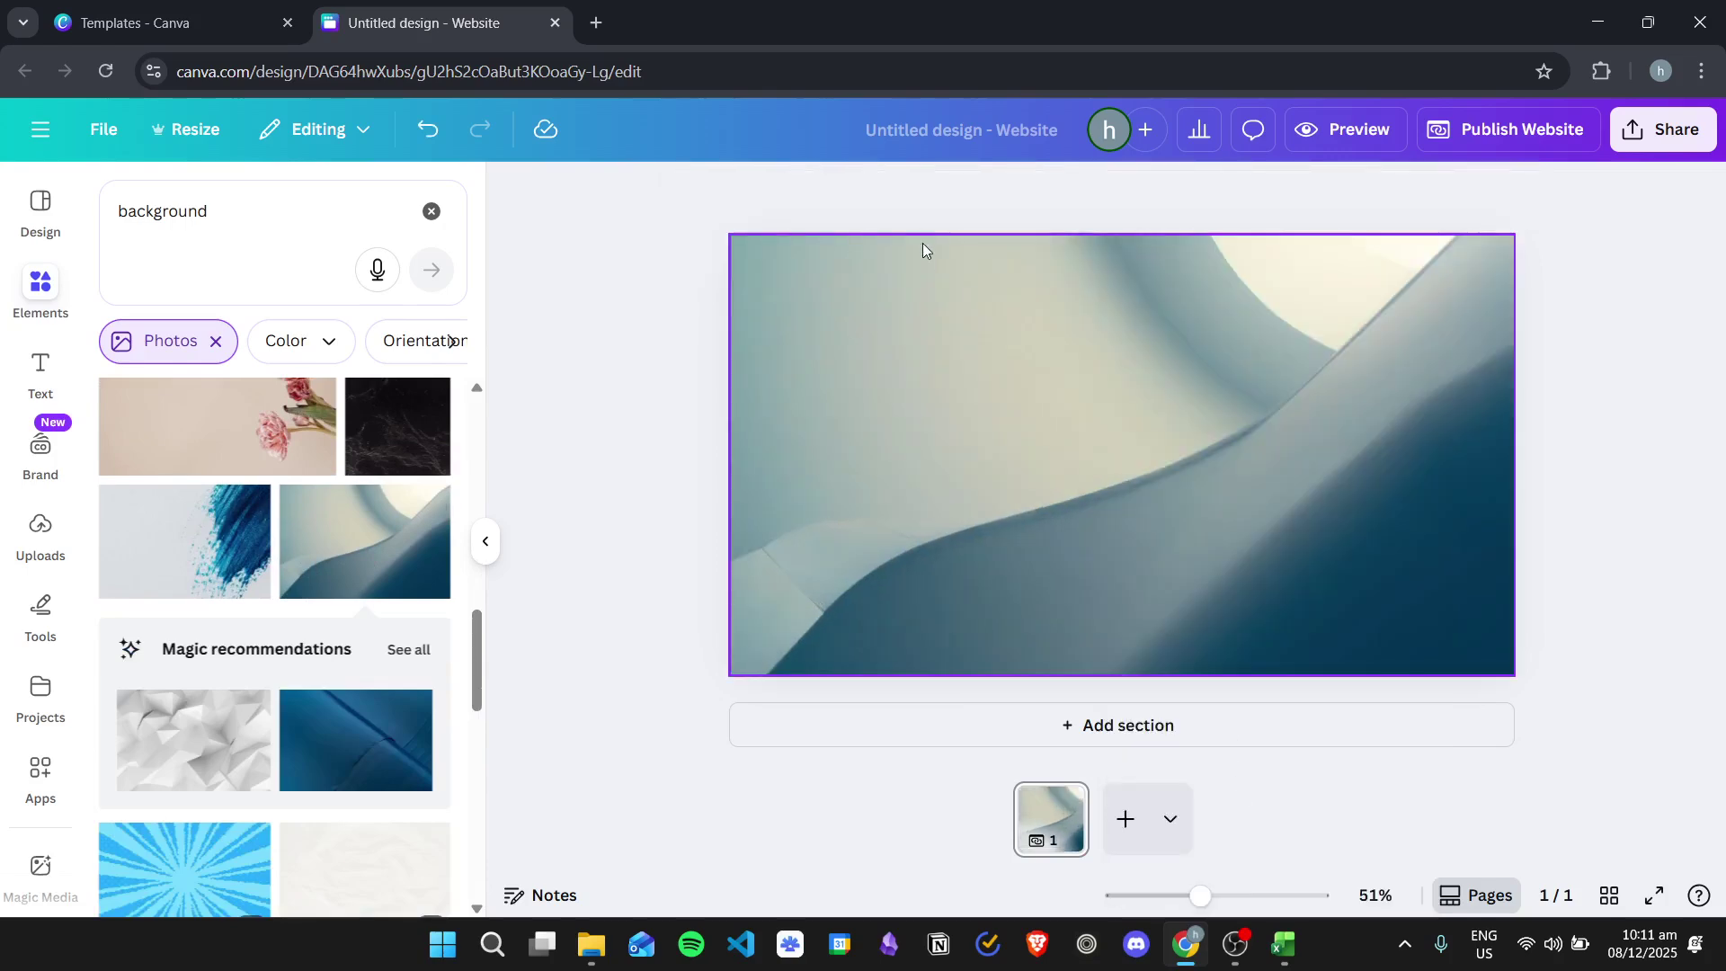
{"action": "left_click", "coordinate": [488, 539]}
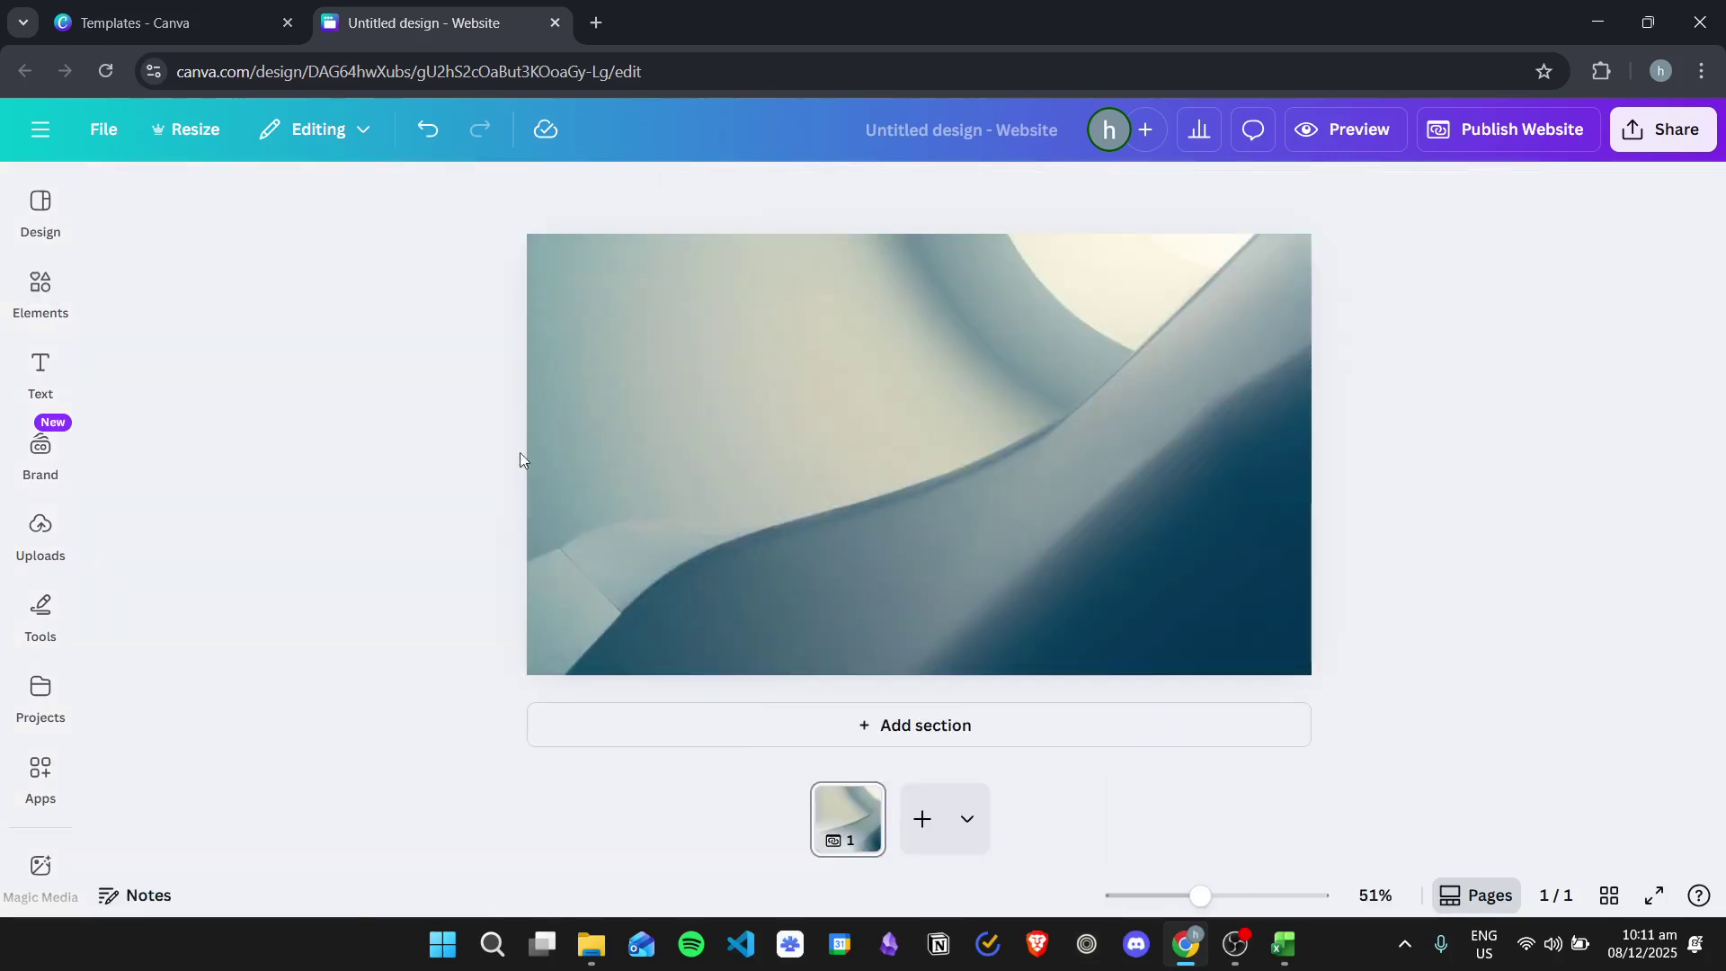
Add the uploaded LOGO image and shrink it to a small logo at the top centre of the page.
{"action": "left_click", "coordinate": [40, 535]}
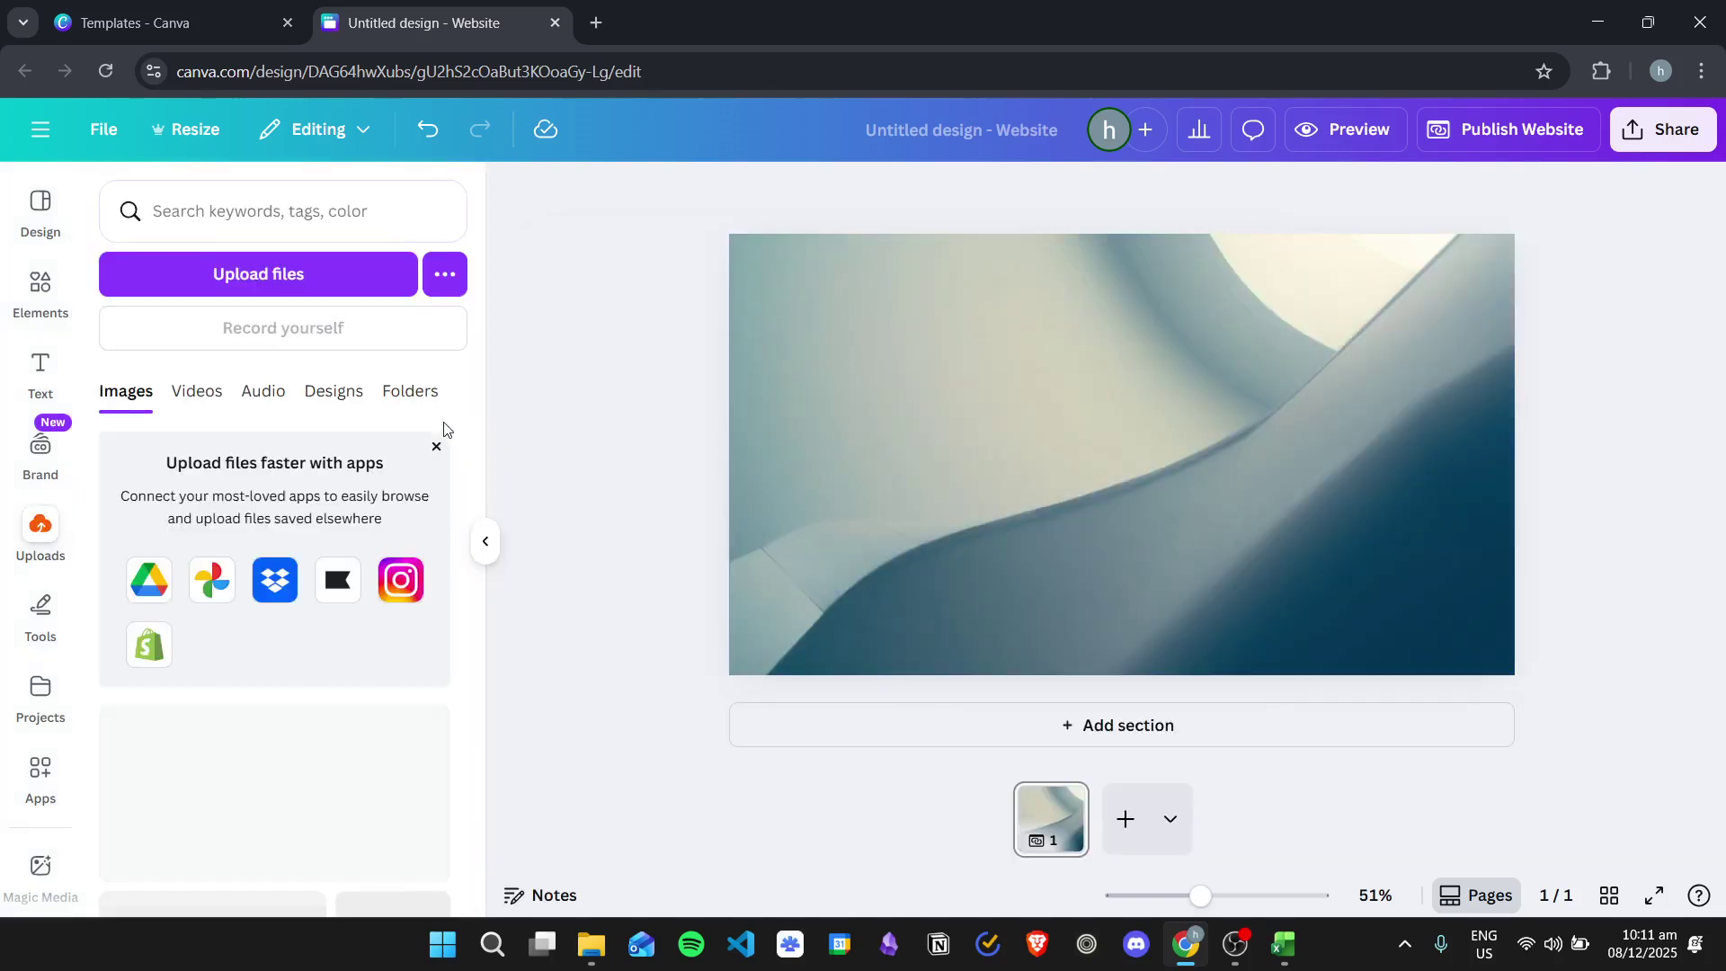
{"action": "left_click", "coordinate": [368, 737]}
{"action": "left_click_drag", "start_coordinate": [1368, 580], "coordinate": [1138, 286]}
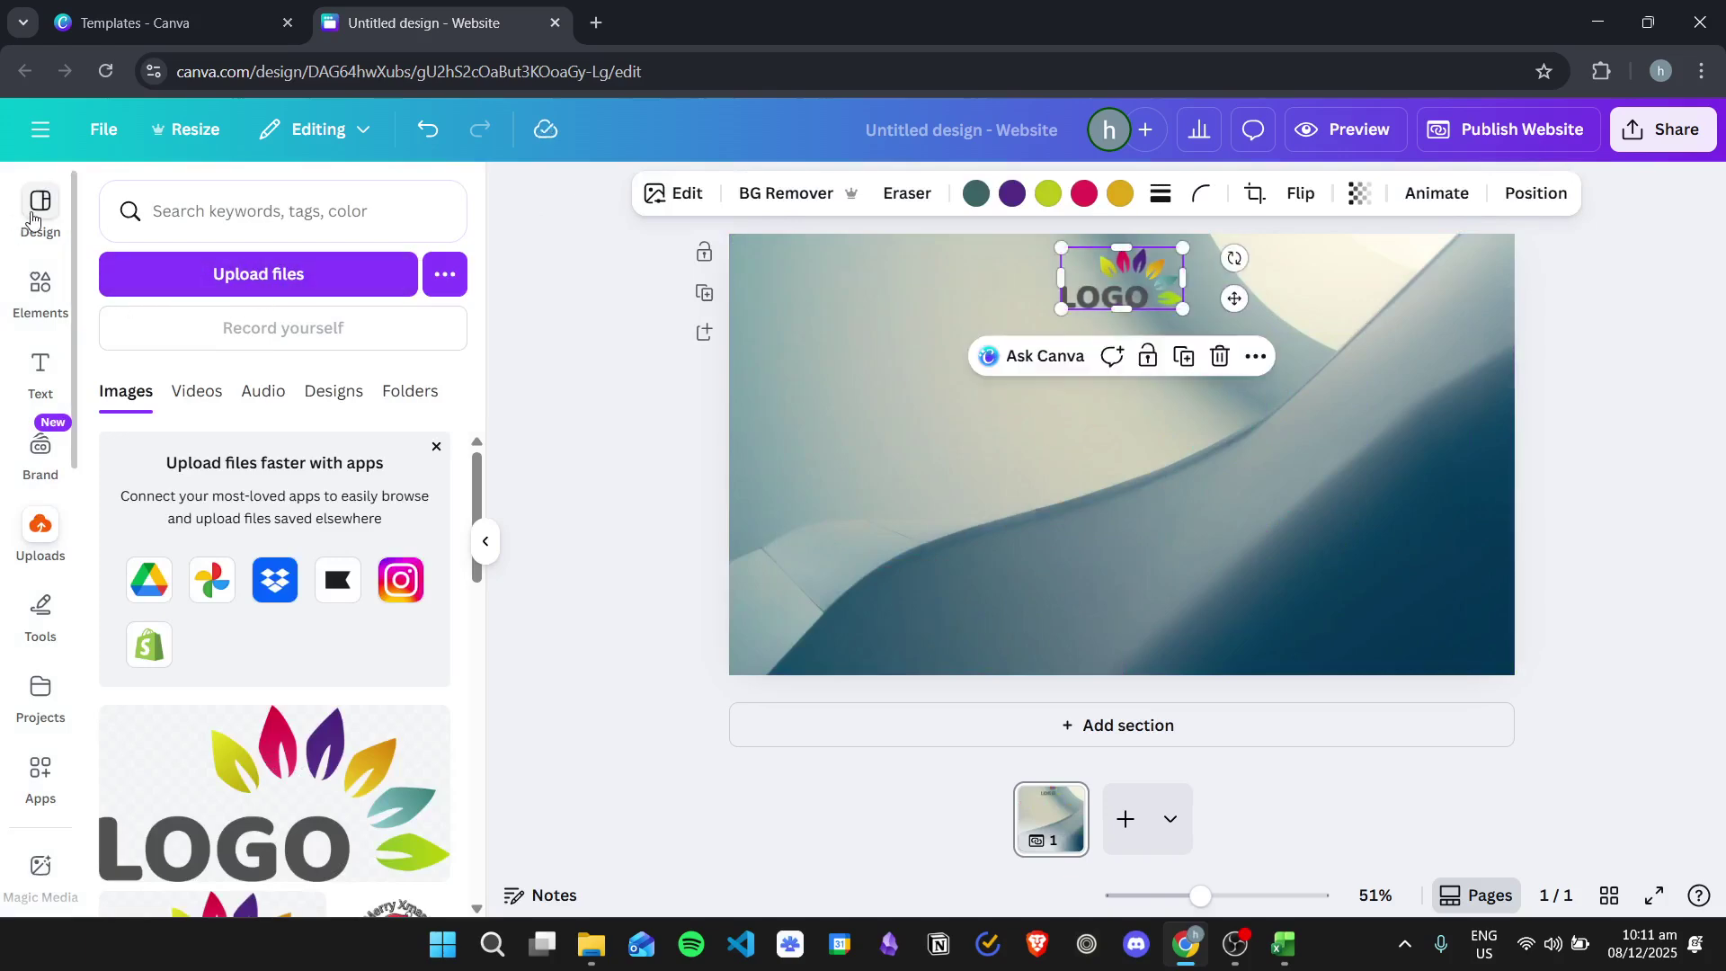
Add a heading reading "Home" below the logo and widen its box so the word fits on one line.
{"action": "left_click", "coordinate": [32, 218]}
{"action": "left_click", "coordinate": [40, 368]}
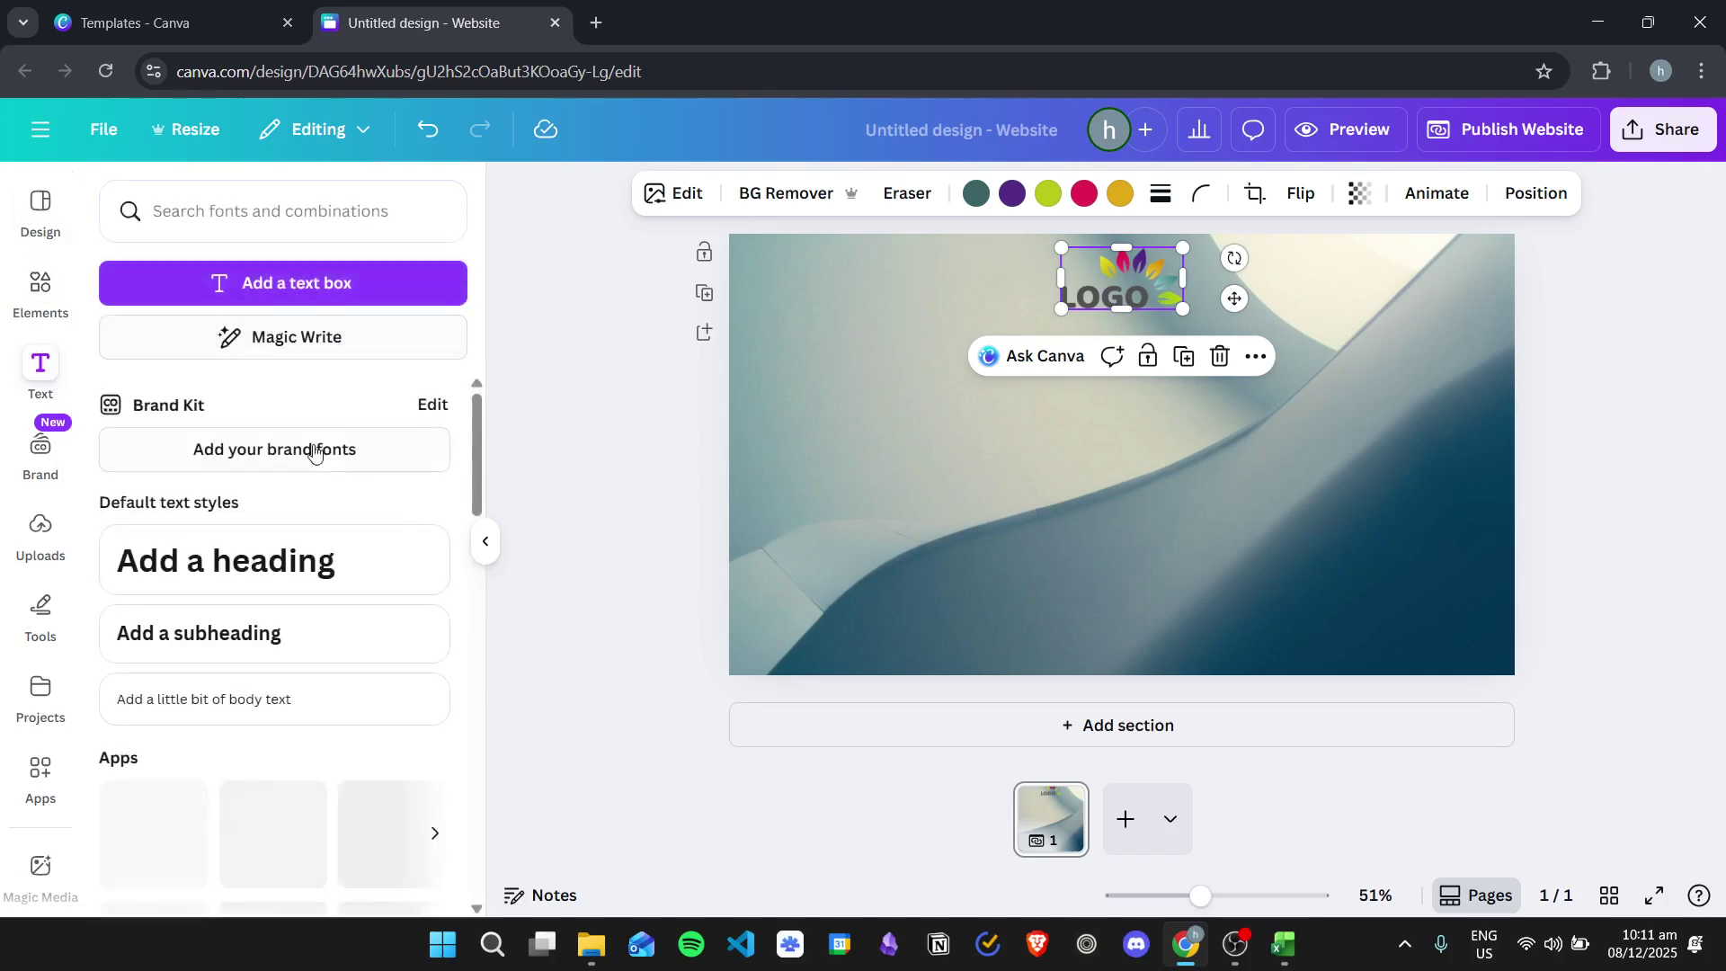
{"action": "left_click", "coordinate": [225, 561]}
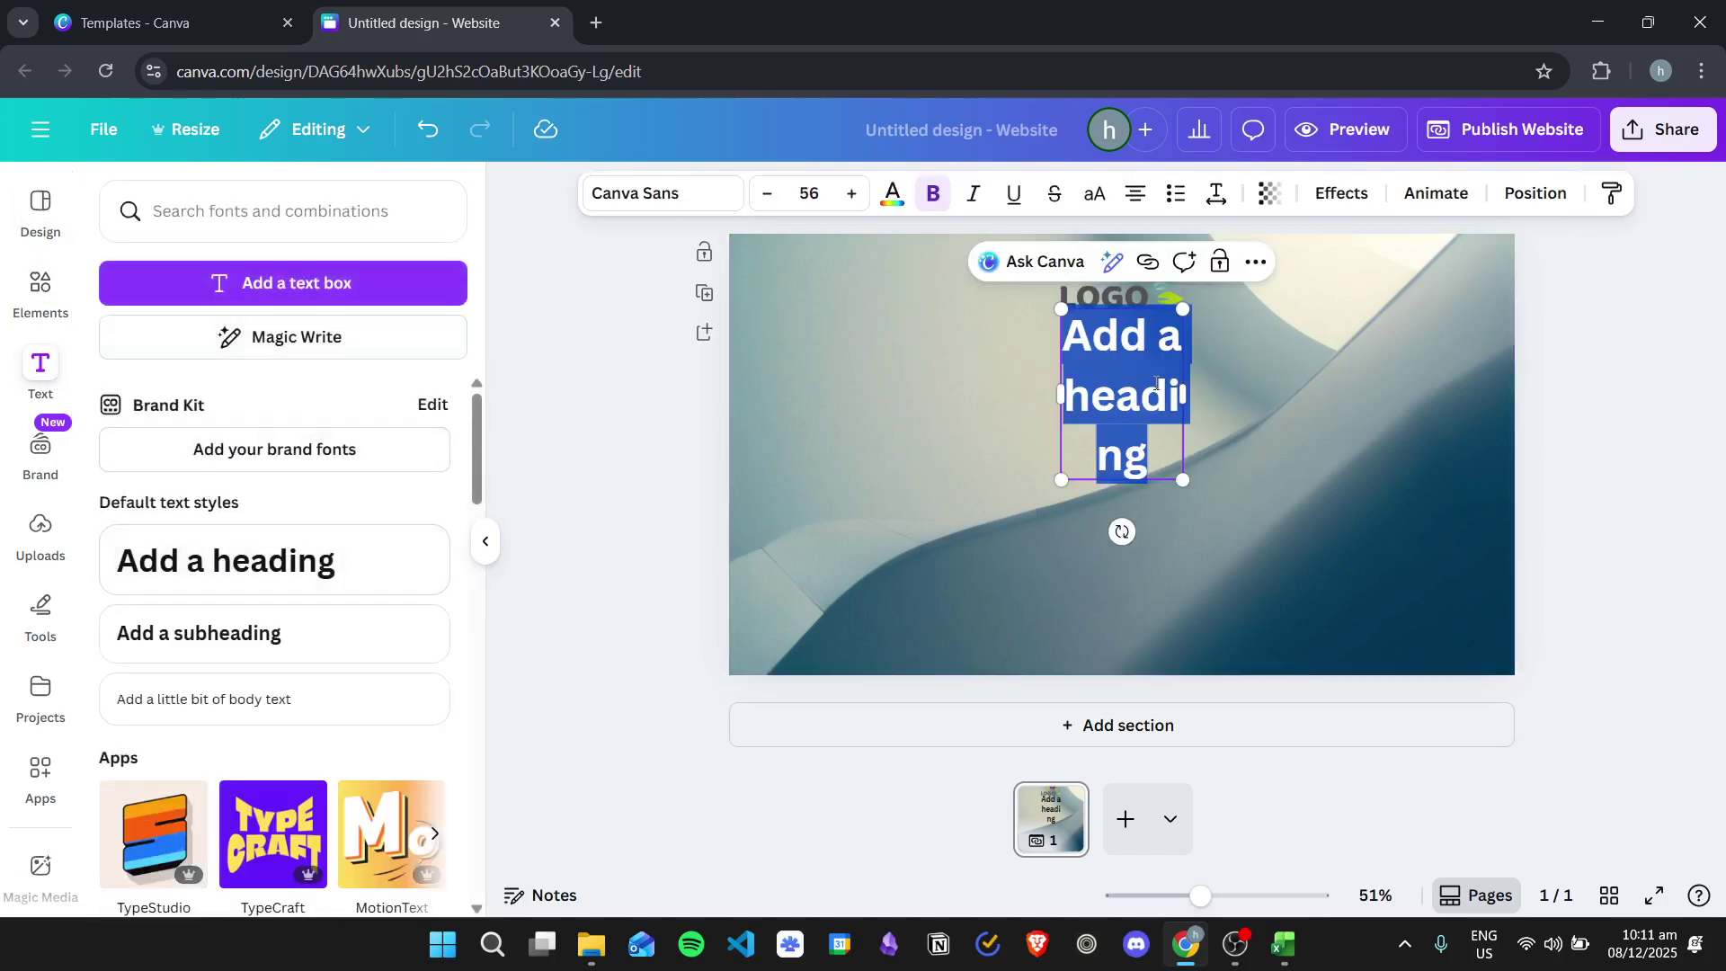
{"action": "type", "text": "Home"}
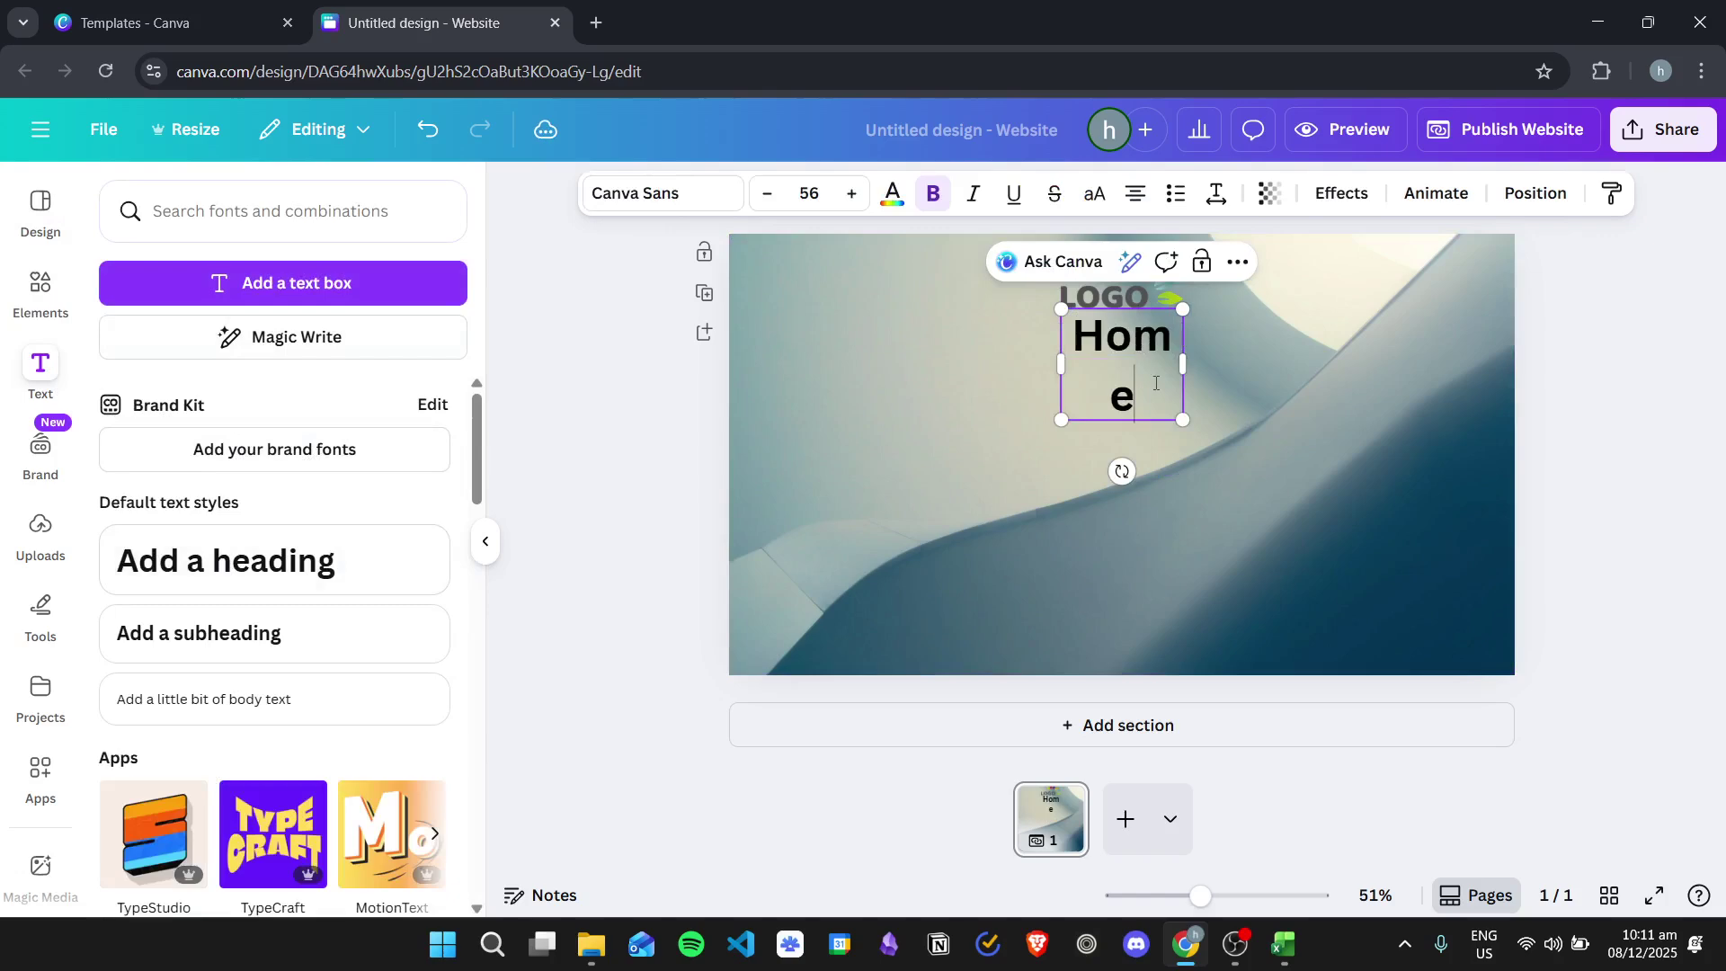
{"action": "left_click_drag", "start_coordinate": [1049, 353], "coordinate": [861, 354]}
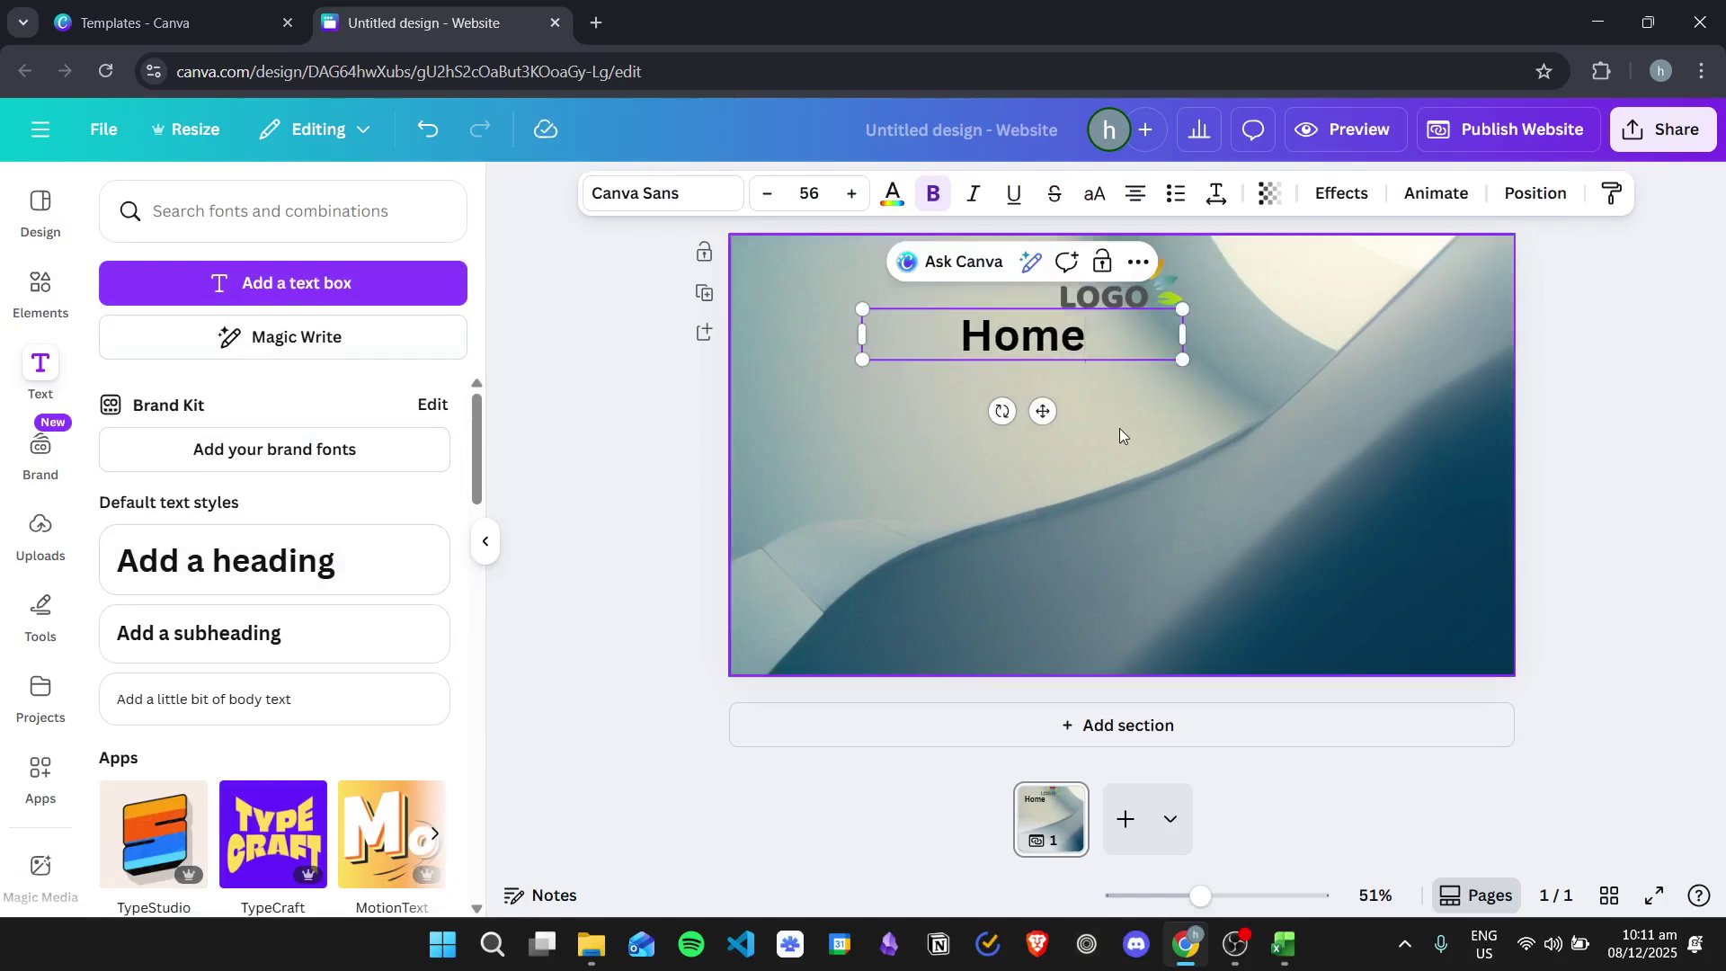
Left-align the Home heading, place it in a narrower box near the page's left edge, and set its font size to 42.
{"action": "left_click", "coordinate": [1136, 194]}
{"action": "left_click_drag", "start_coordinate": [1185, 337], "coordinate": [827, 286]}
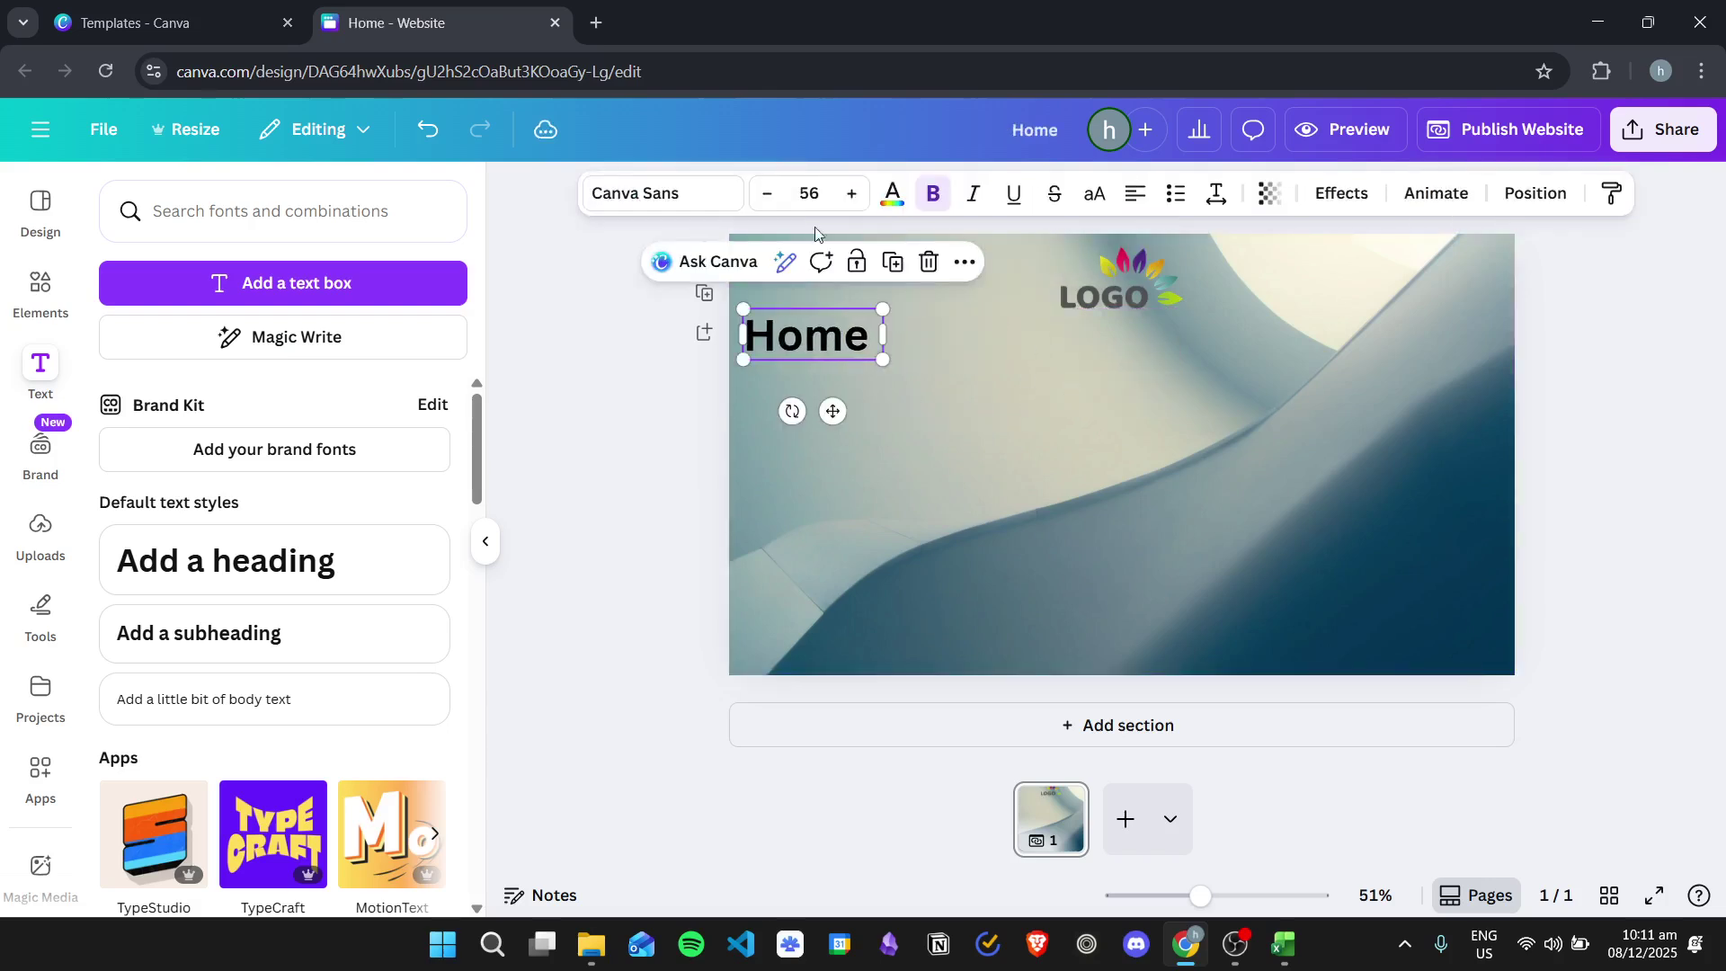
{"action": "left_click", "coordinate": [808, 193]}
{"action": "left_click", "coordinate": [813, 375]}
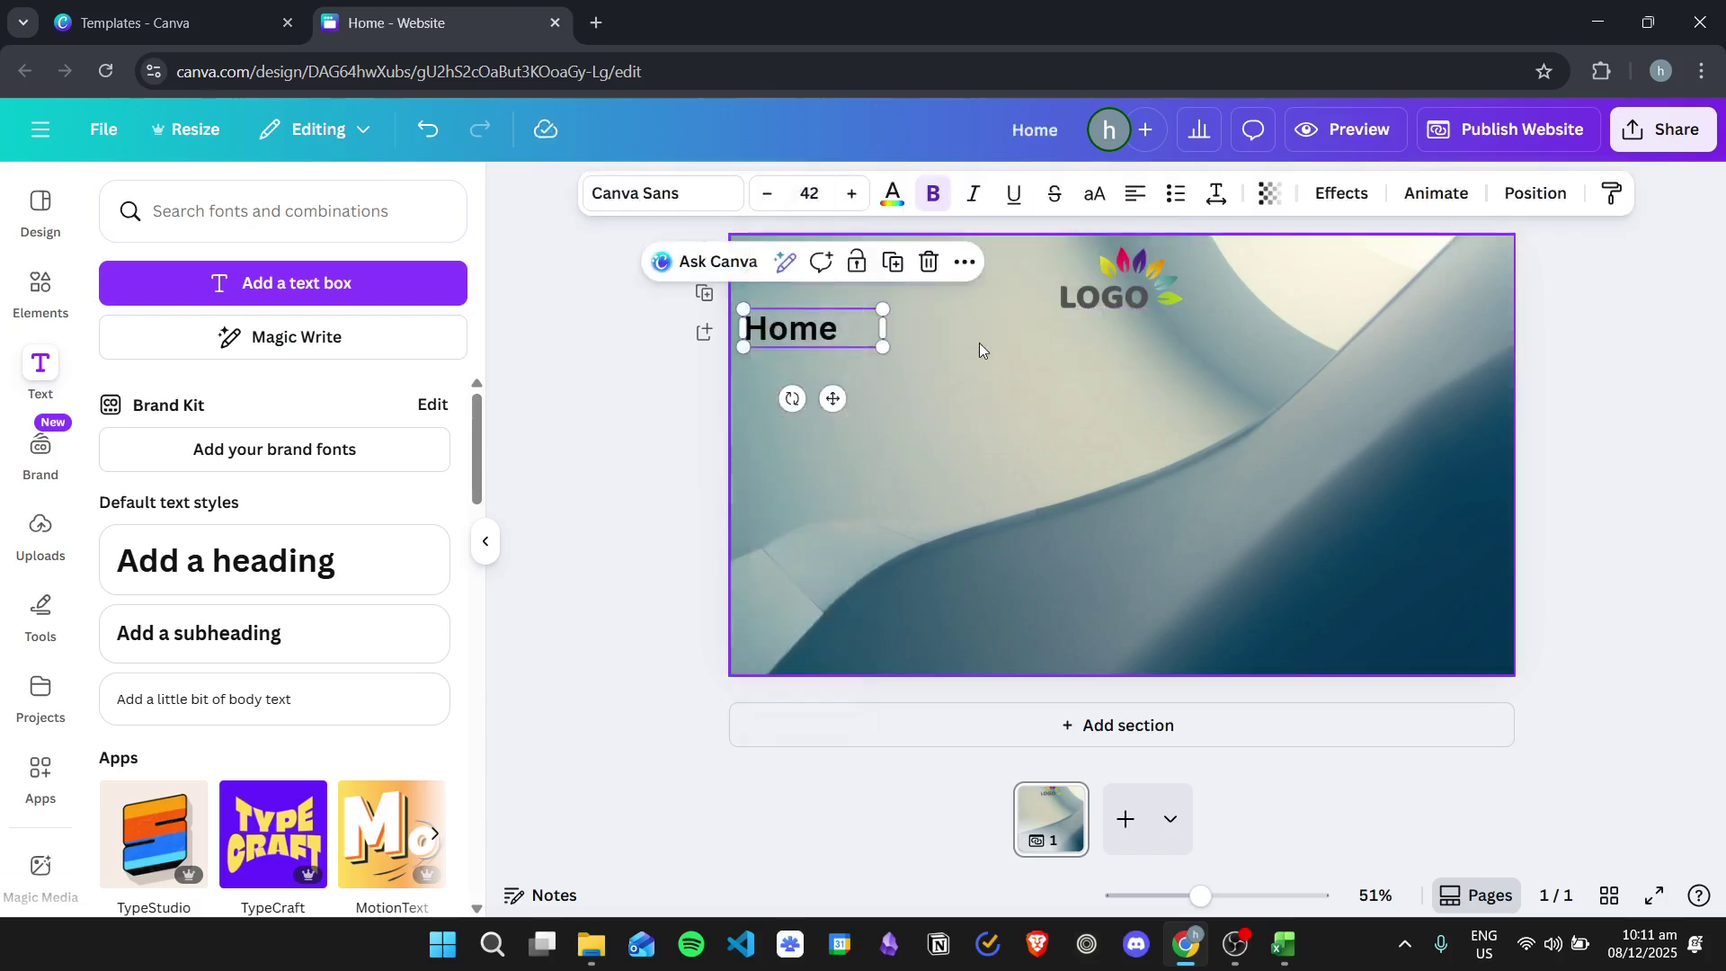
{"action": "double_click", "coordinate": [820, 336]}
{"action": "key", "text": "ctrl+b"}
{"action": "left_click", "coordinate": [1016, 377]}
{"action": "left_click", "coordinate": [799, 334]}
{"action": "double_click", "coordinate": [798, 334]}
{"action": "key", "text": "ctrl+b"}
{"action": "left_click", "coordinate": [1081, 406]}
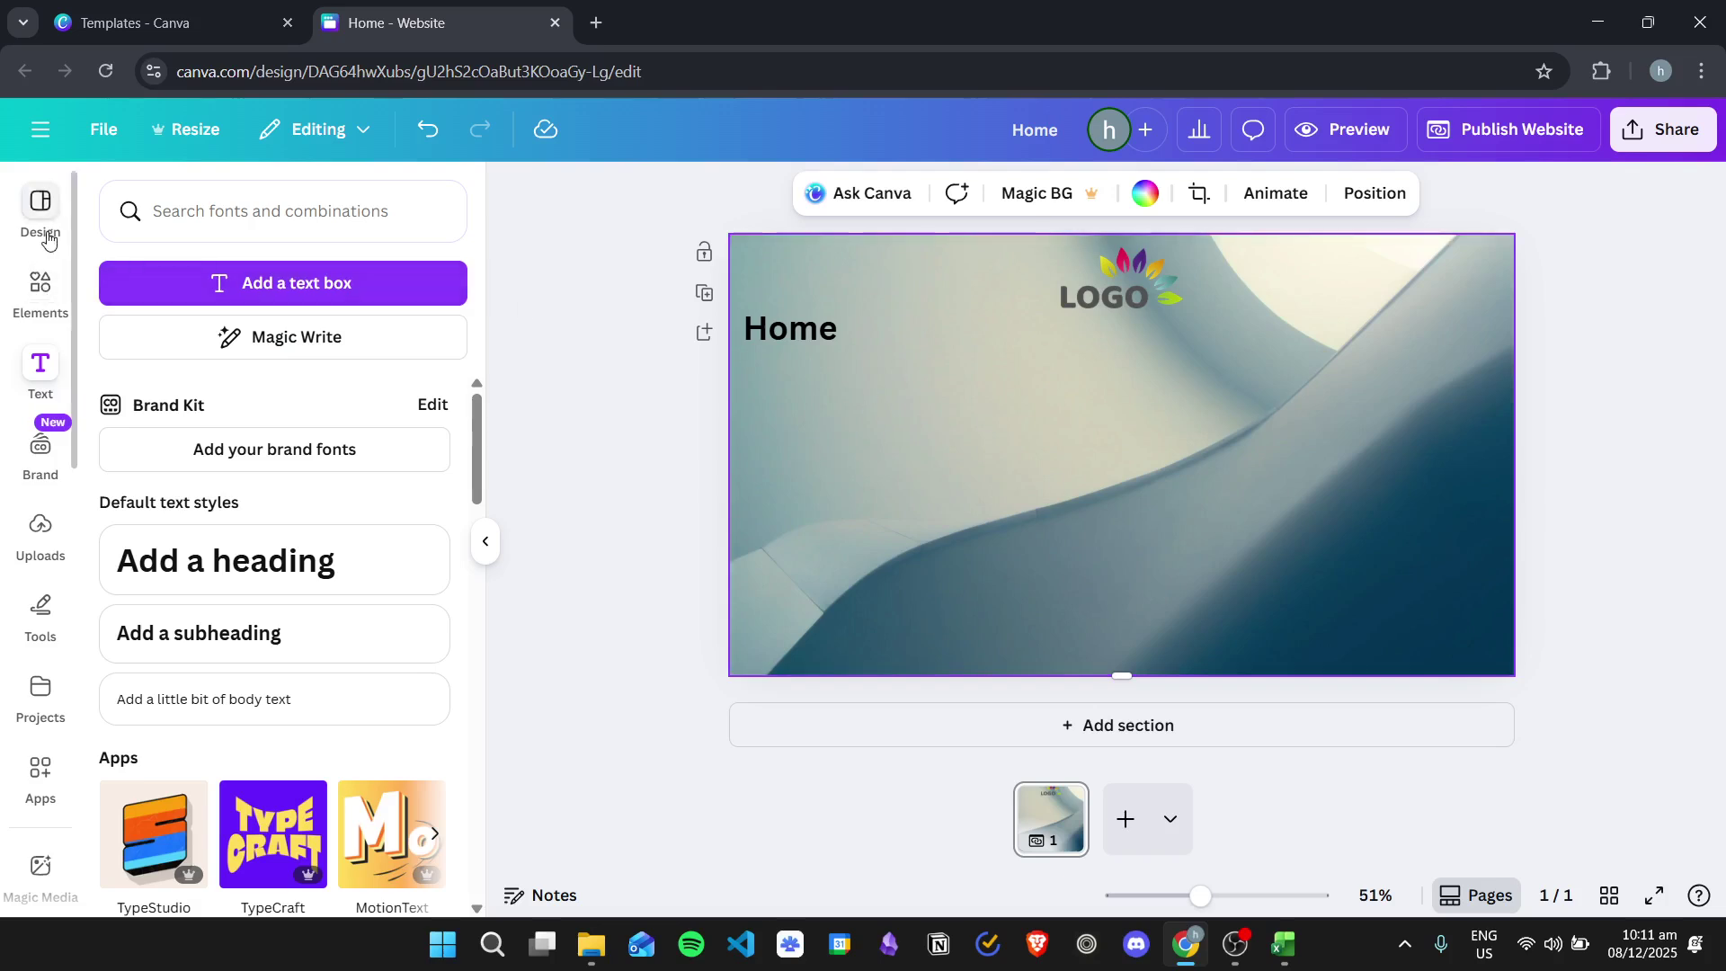
Replace the previous element search with "image" and show only photo results.
{"action": "left_click", "coordinate": [40, 286]}
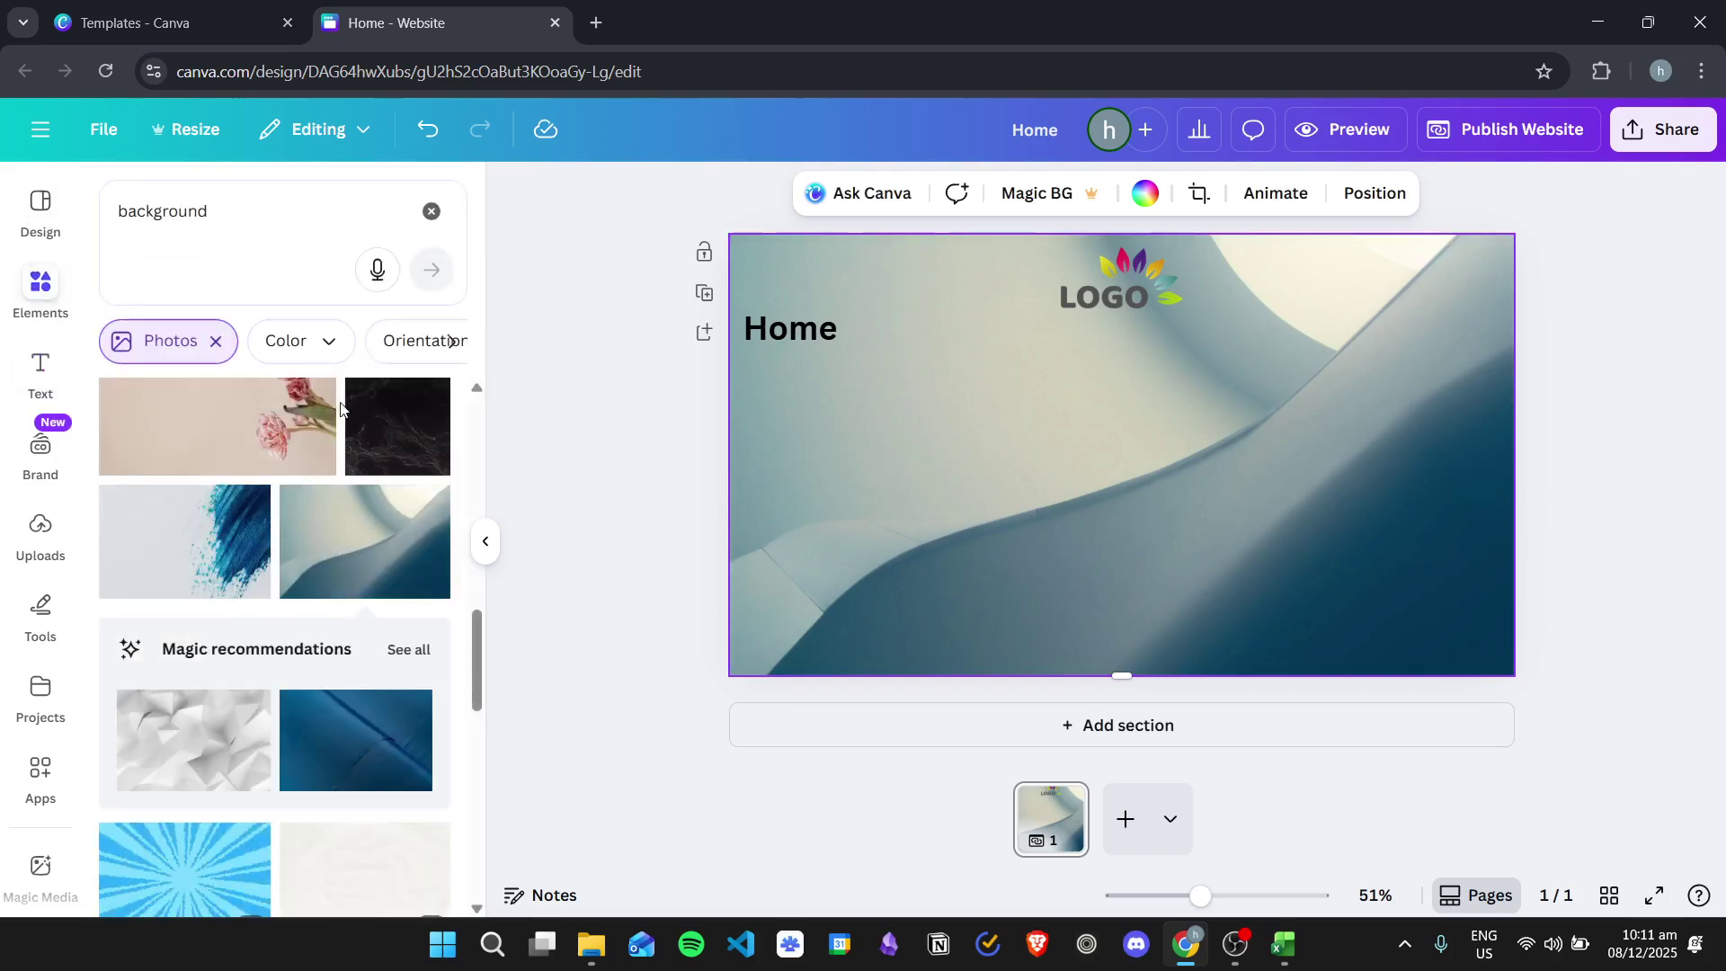
{"action": "left_click", "coordinate": [216, 341]}
{"action": "left_click", "coordinate": [238, 218]}
{"action": "key", "text": "BackSpace"}
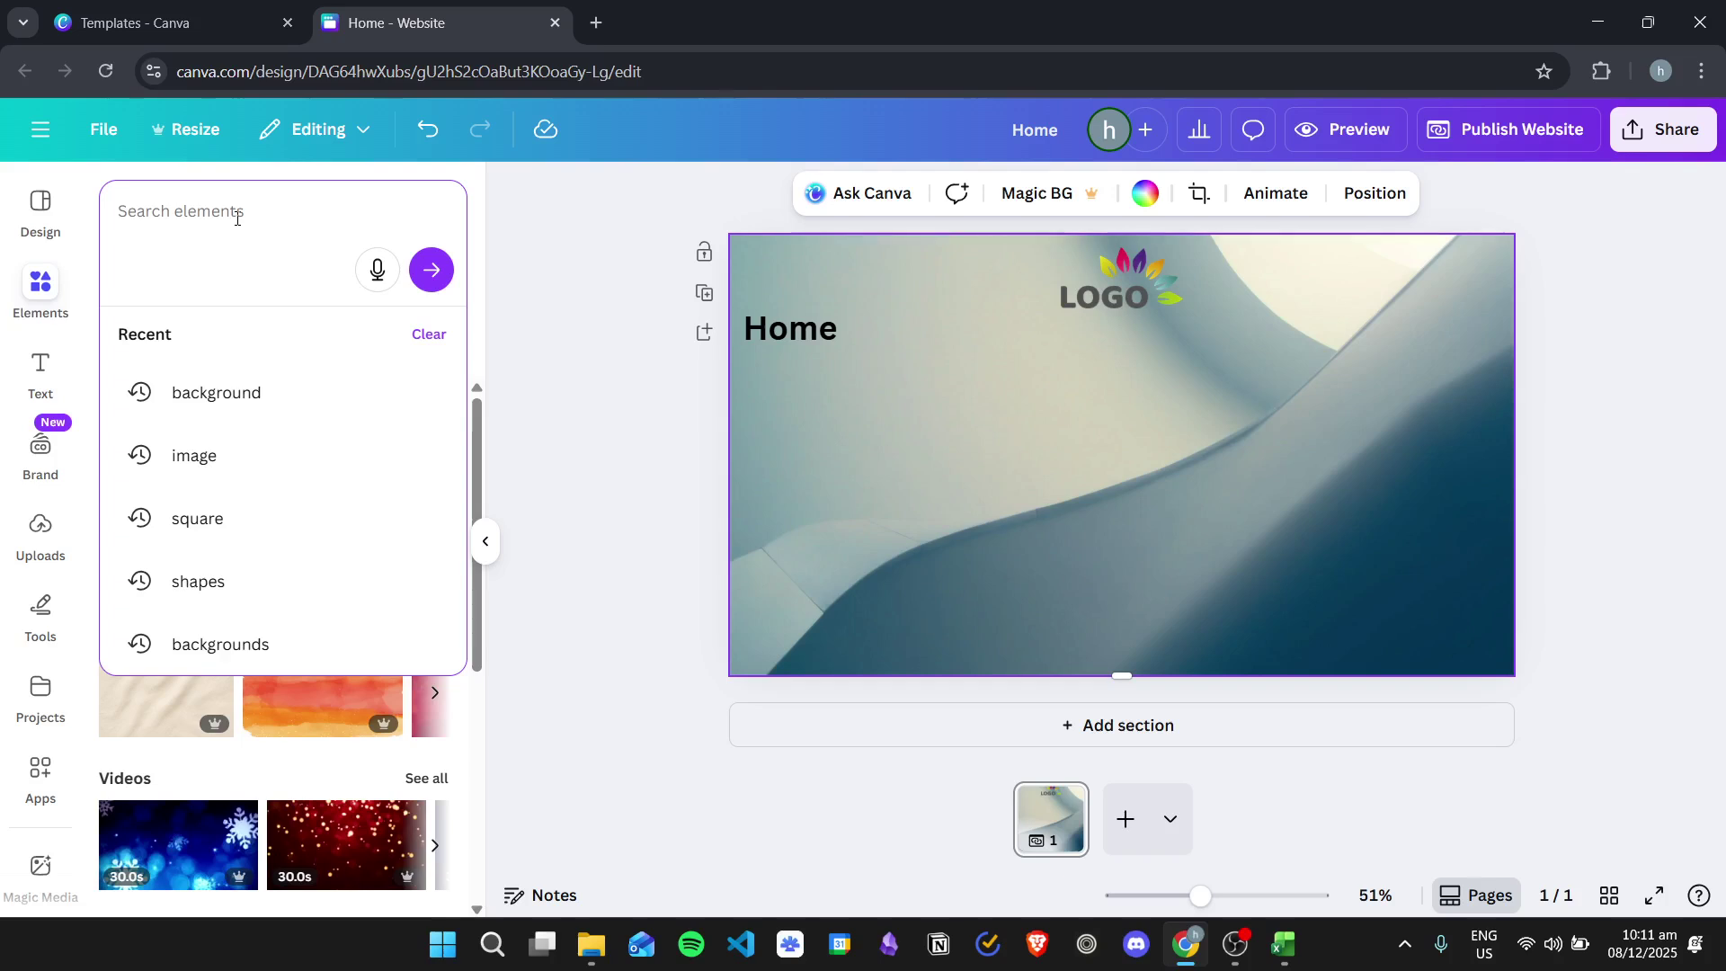
{"action": "type", "text": "image"}
{"action": "key", "text": "Return"}
{"action": "scroll", "coordinate": [378, 602], "scroll_direction": "down", "scroll_amount": 1}
{"action": "scroll", "coordinate": [378, 602], "scroll_direction": "down", "scroll_amount": 1}
{"action": "left_click", "coordinate": [426, 550]}
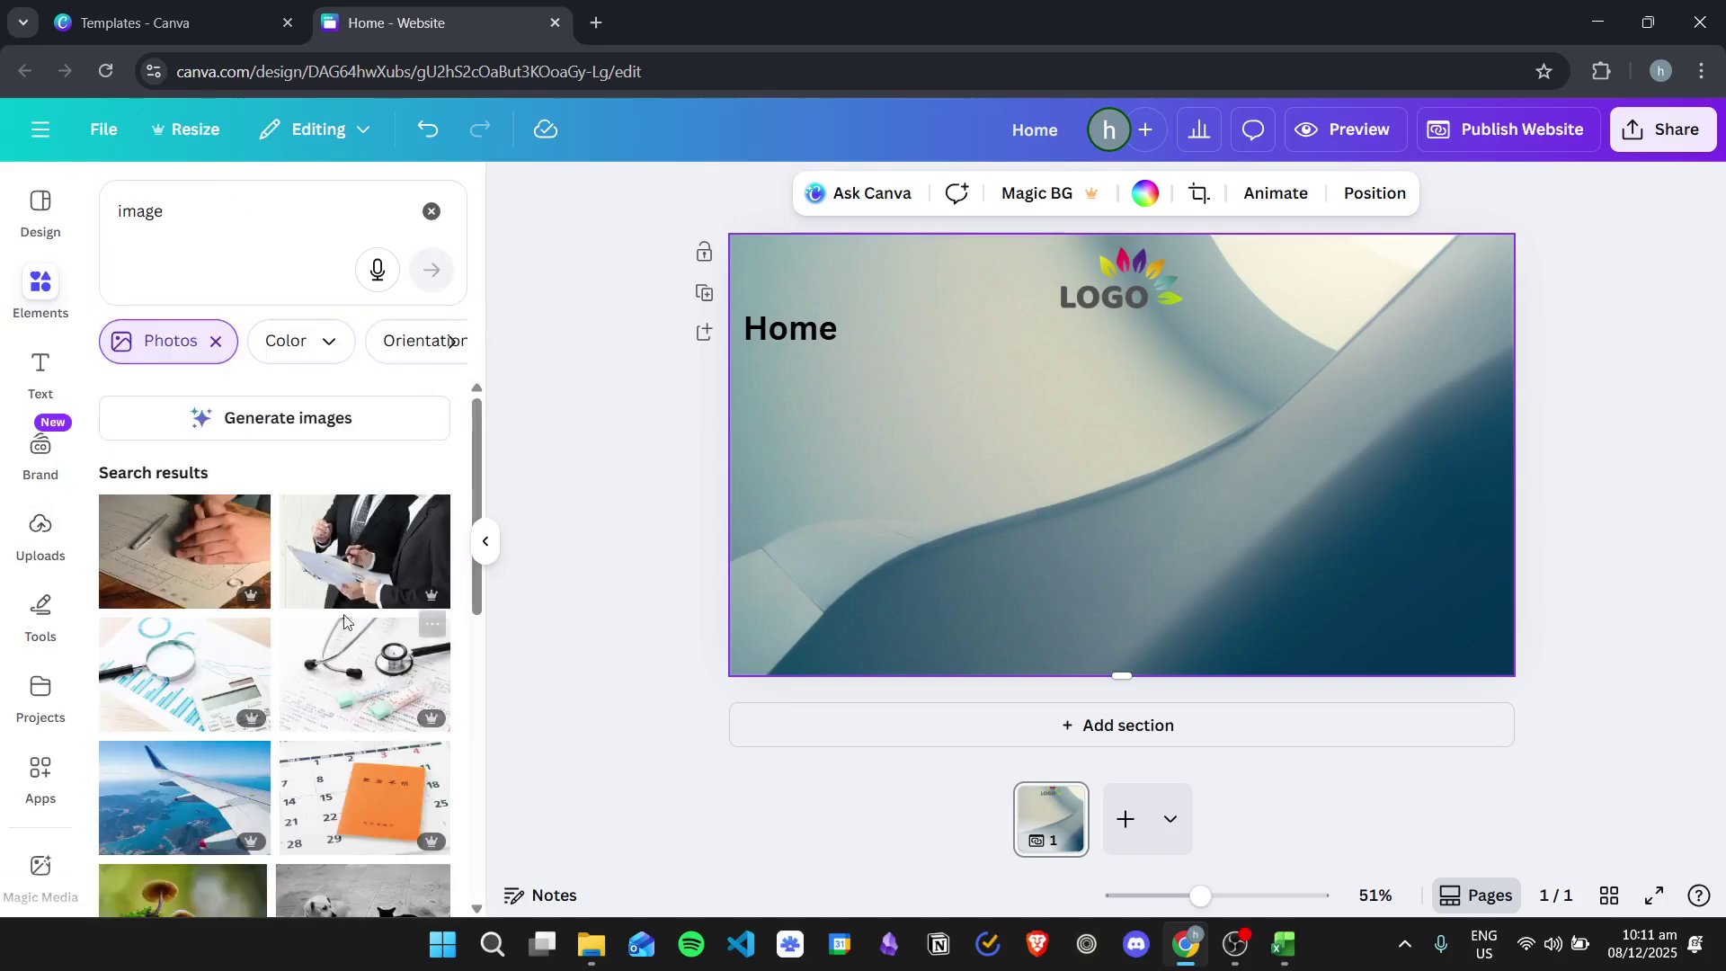
Insert the photo of hands beside a paper plan, shrink it, and place it directly under the Home heading.
{"action": "left_click", "coordinate": [206, 563]}
{"action": "left_click_drag", "start_coordinate": [1381, 278], "coordinate": [1118, 462]}
{"action": "left_click_drag", "start_coordinate": [979, 540], "coordinate": [867, 437]}
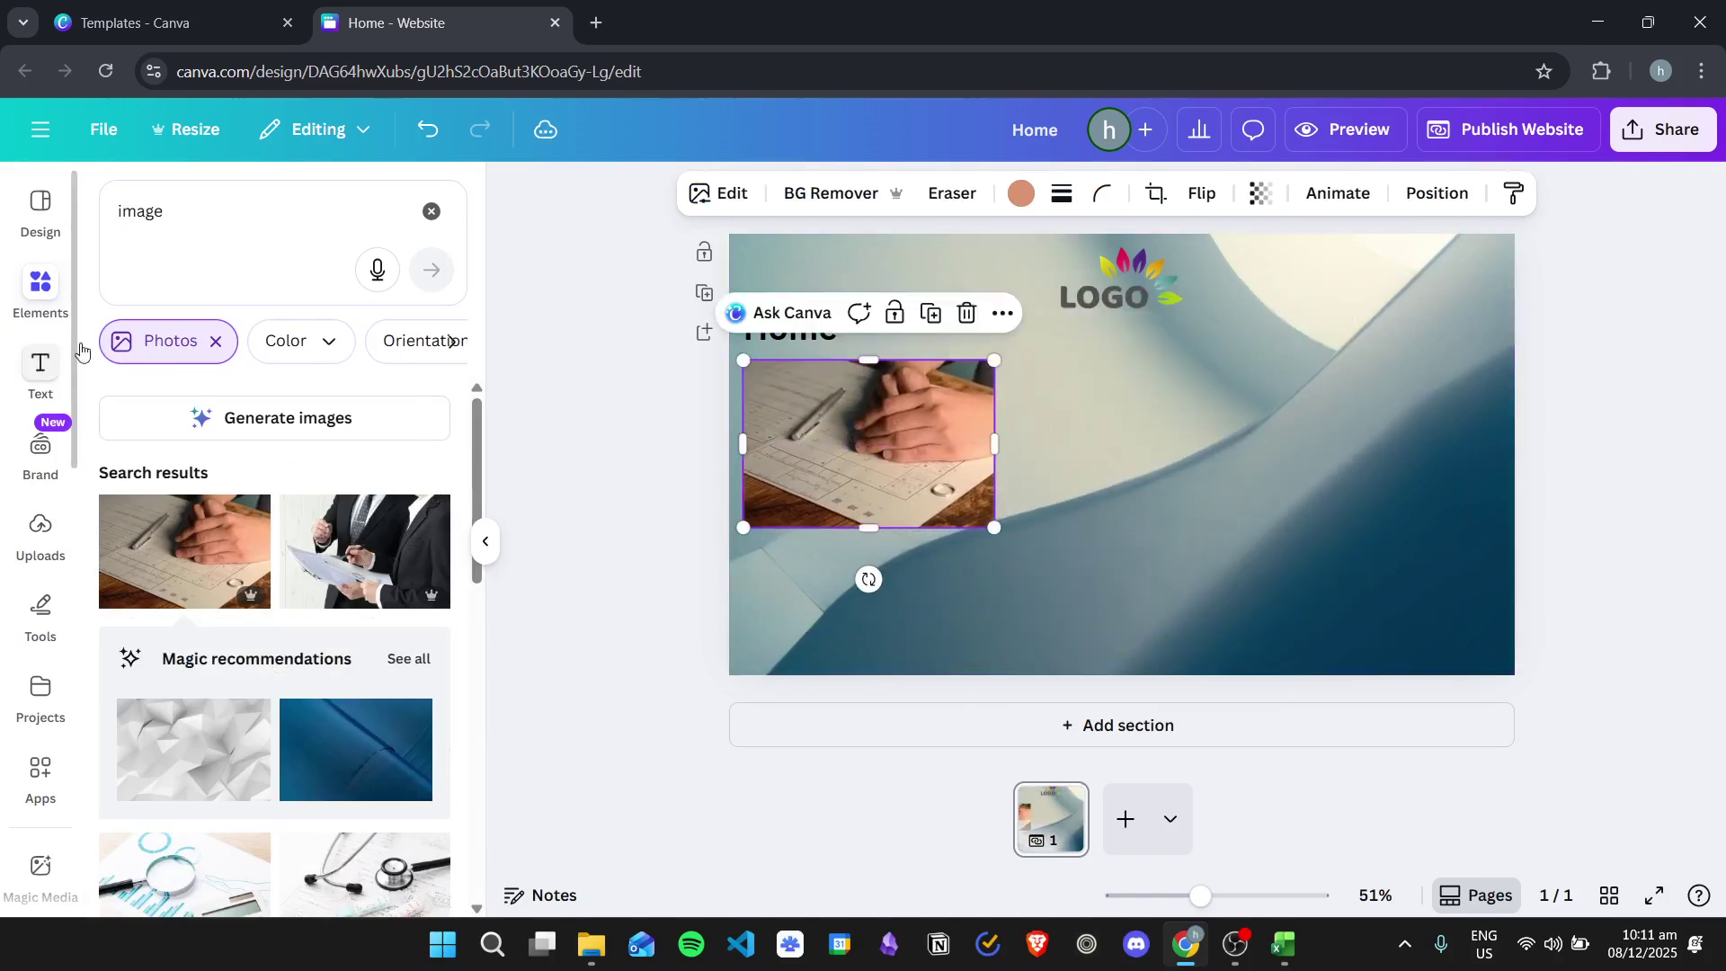
Add a body text box to the right of the photo and delete the extra placeholder heading.
{"action": "left_click", "coordinate": [52, 367]}
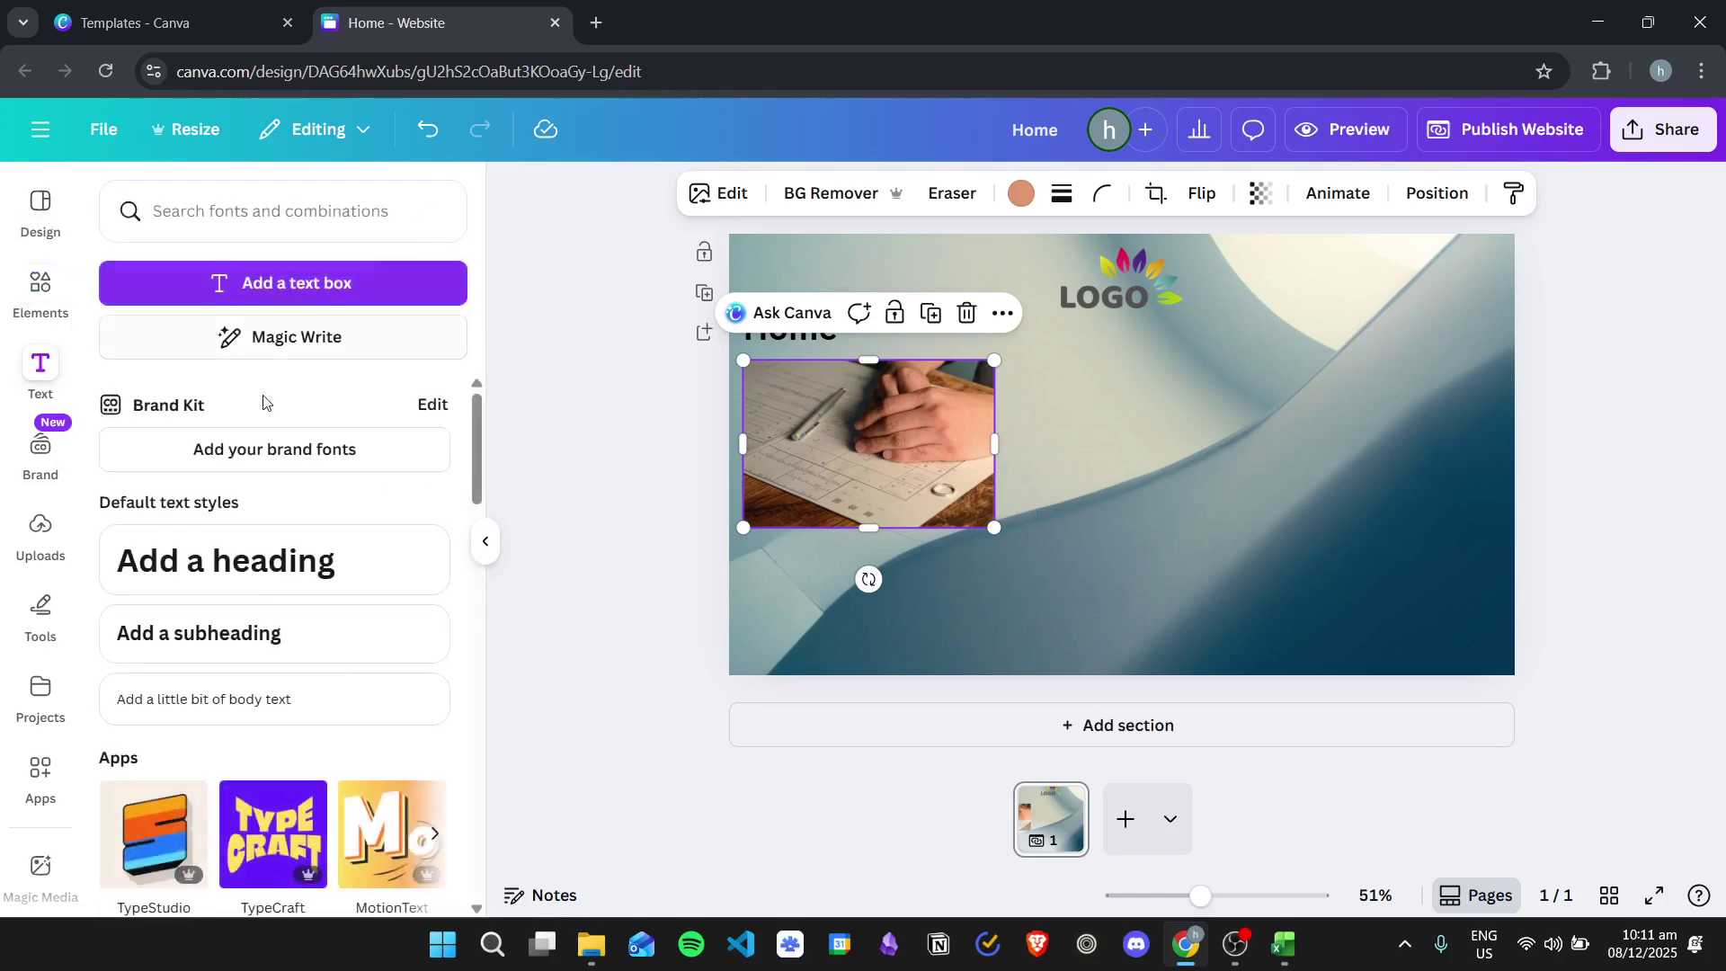
{"action": "left_click", "coordinate": [274, 564]}
{"action": "left_click", "coordinate": [269, 699]}
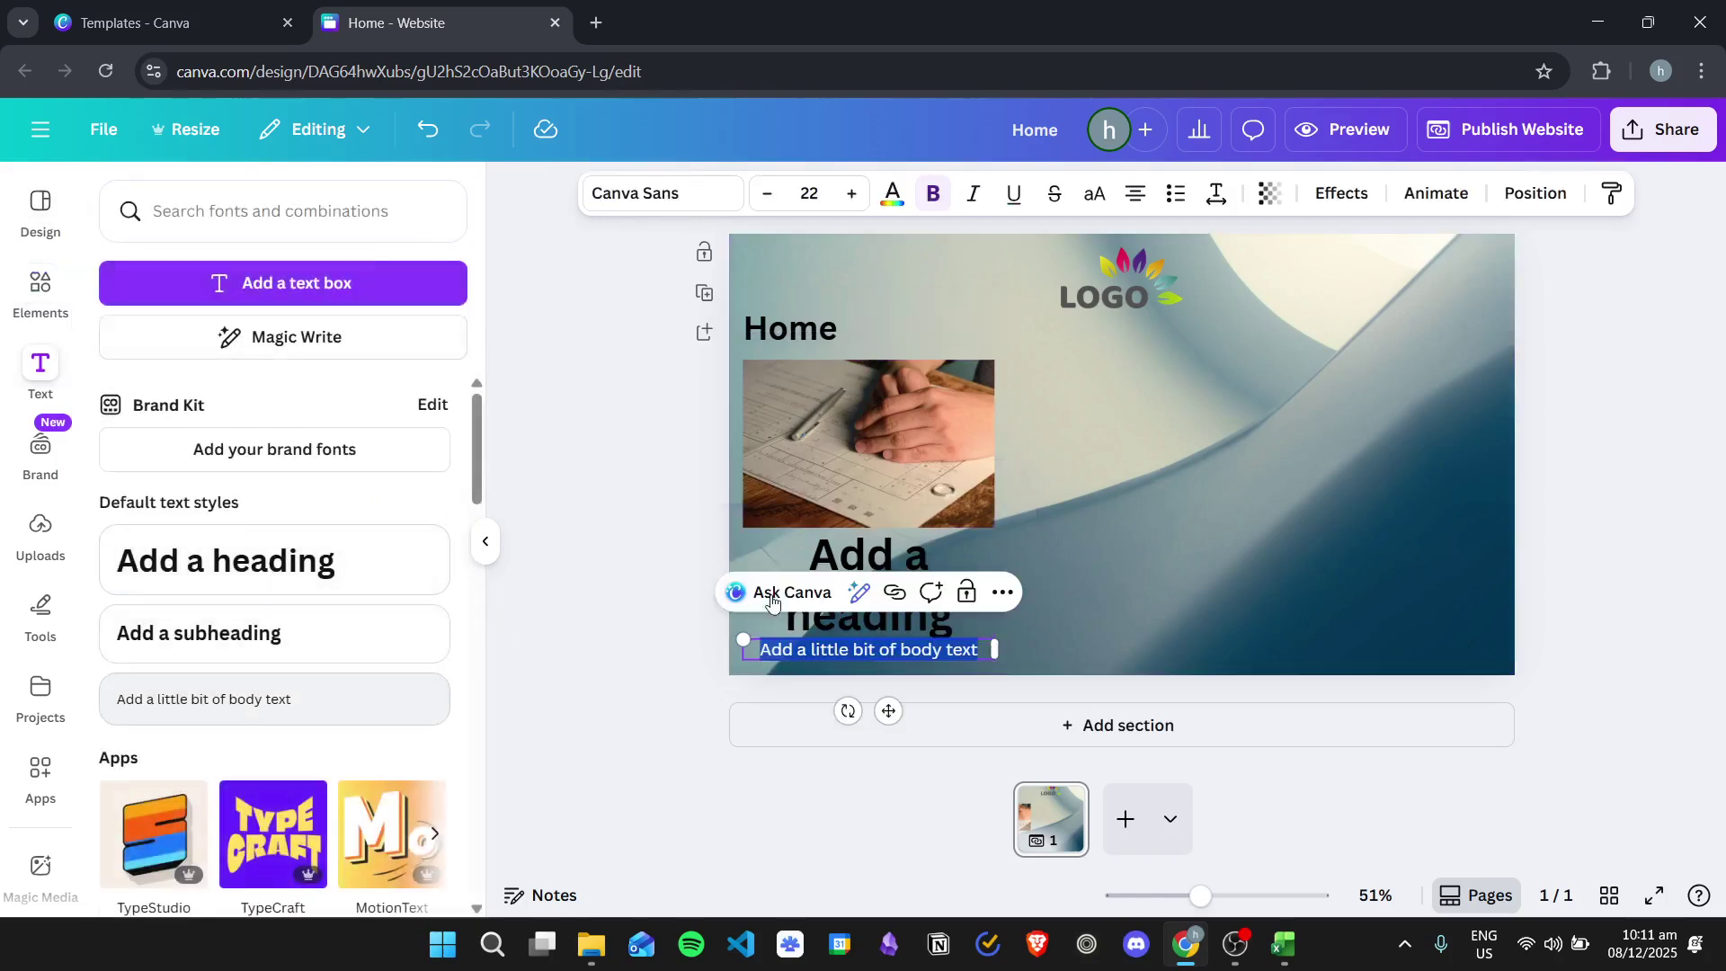
{"action": "left_click_drag", "start_coordinate": [882, 571], "coordinate": [1318, 474]}
{"action": "key", "text": "Delete"}
{"action": "left_click_drag", "start_coordinate": [841, 649], "coordinate": [1113, 370]}
Fill the body text box beside the photo with many repeated copies of "Add a little bit of body text".
{"action": "double_click", "coordinate": [1113, 372]}
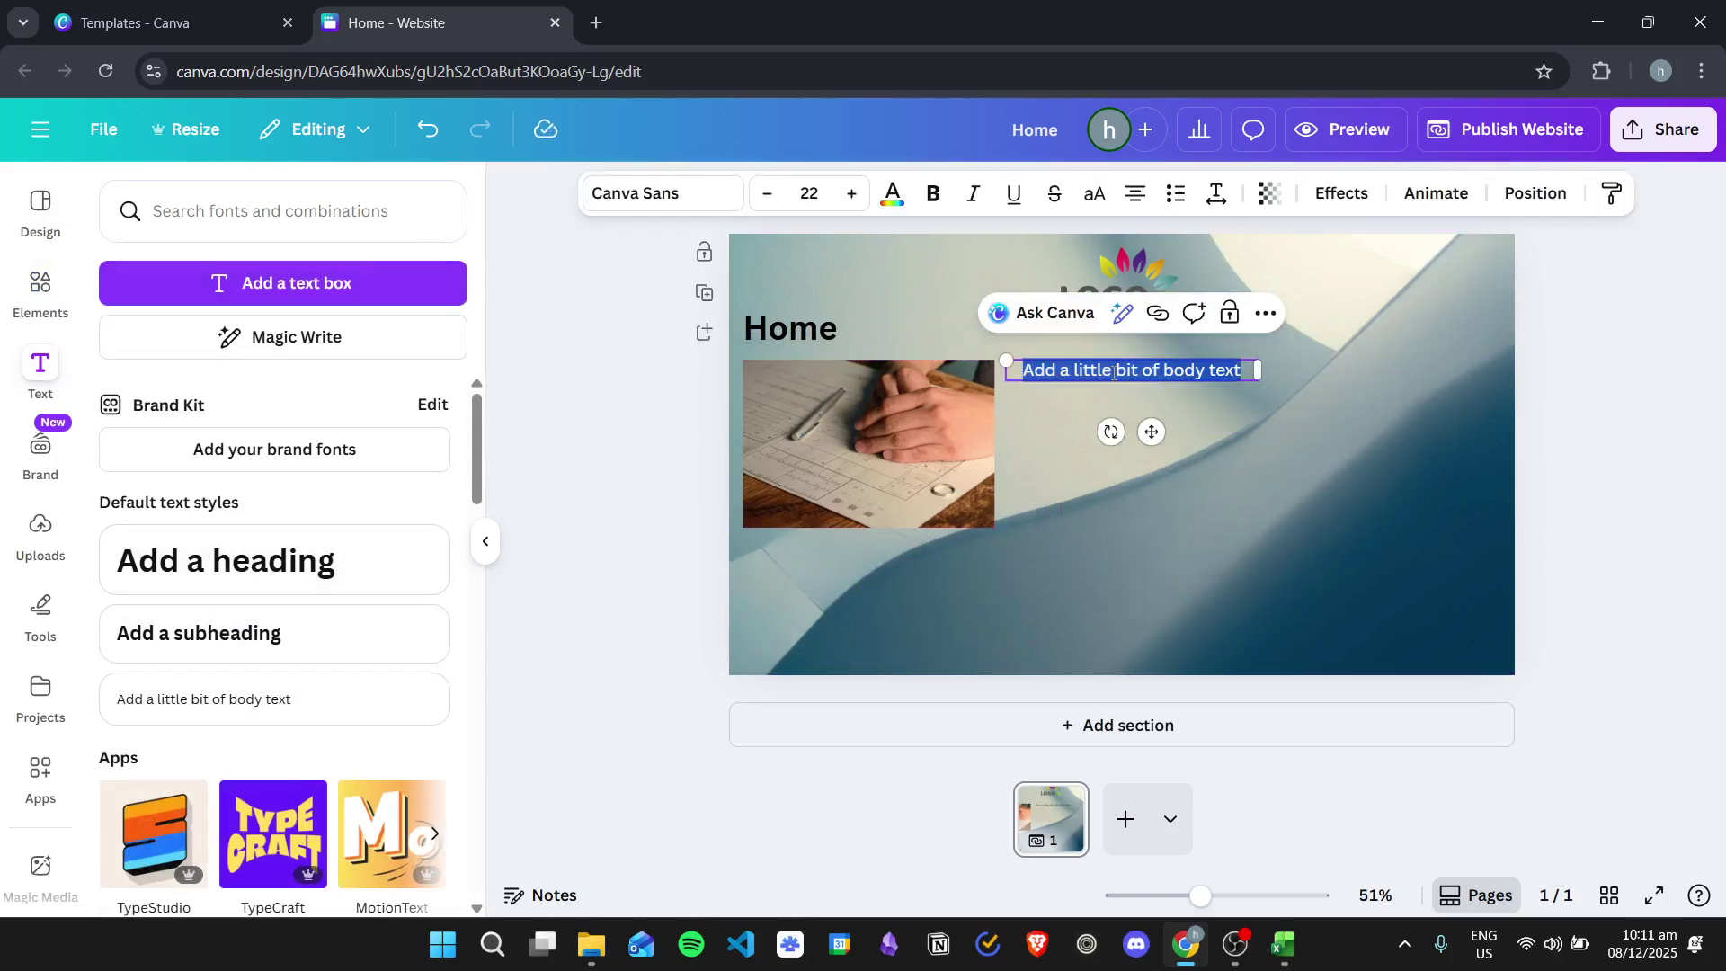
{"action": "left_click", "coordinate": [1113, 372]}
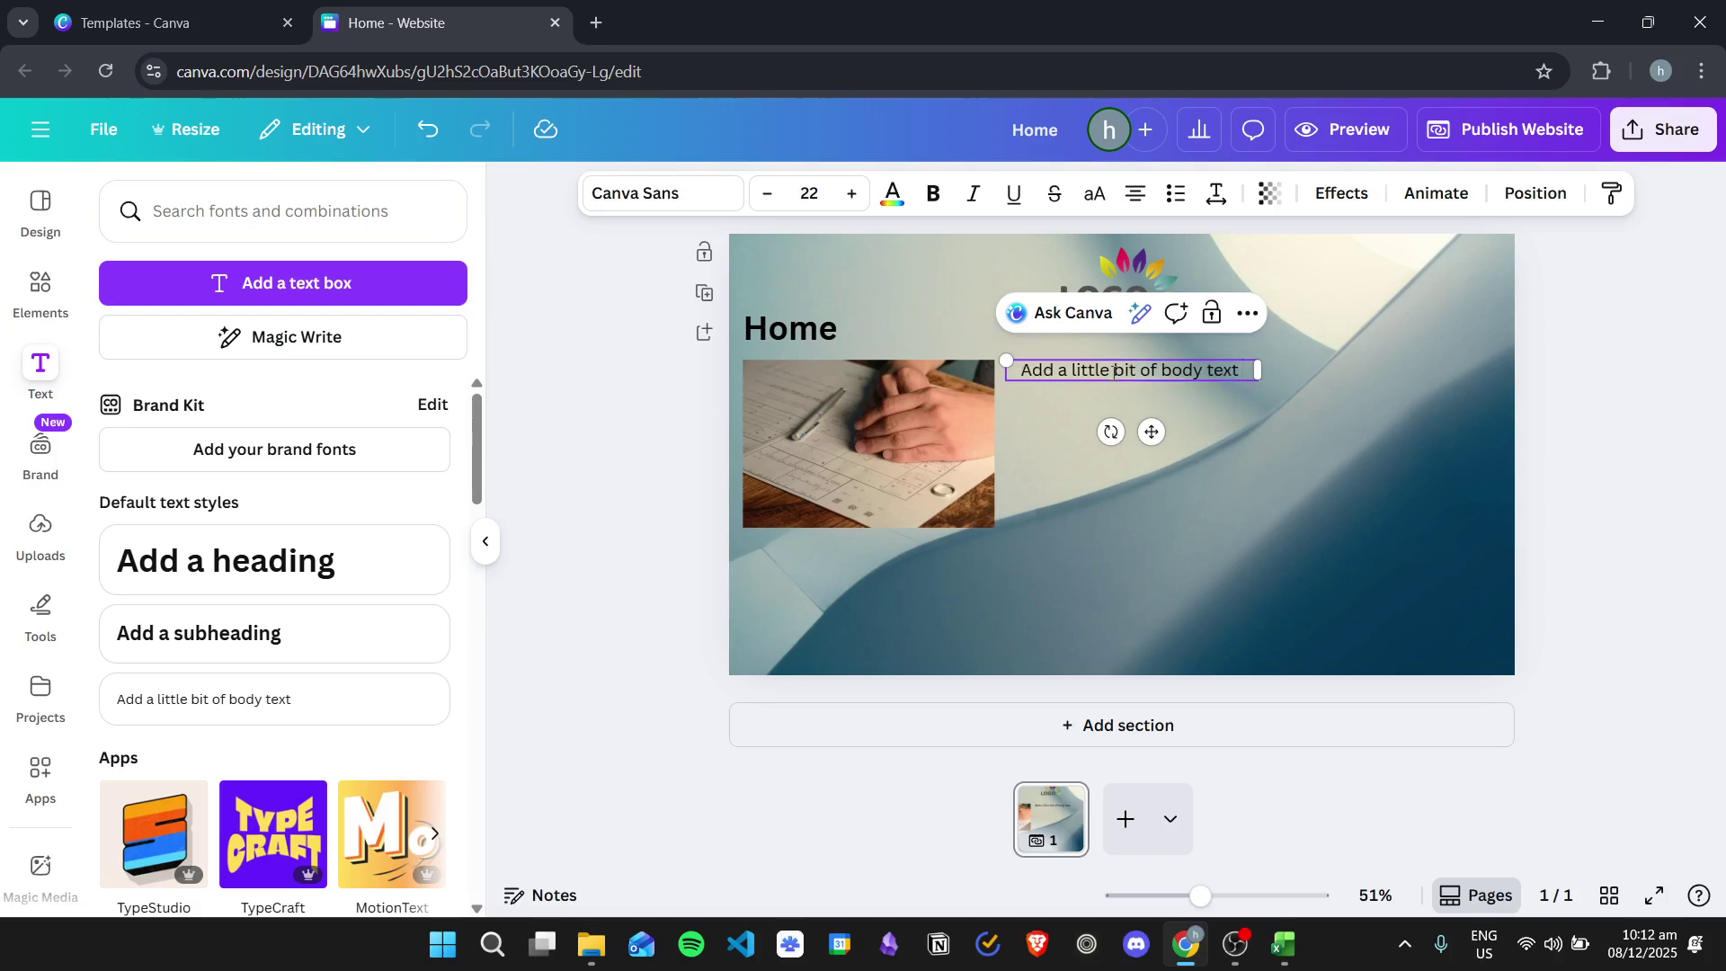
{"action": "triple_click", "coordinate": [1112, 372]}
{"action": "left_click", "coordinate": [1360, 404]}
{"action": "double_click", "coordinate": [1243, 374]}
{"action": "key", "text": "ctrl+v"}
{"action": "key", "text": "ctrl+v"}
{"action": "key", "text": "ctrl+v"}
{"action": "key", "text": "ctrl+v"}
{"action": "key", "text": "ctrl+v"}
{"action": "key", "text": "ctrl+v"}
{"action": "key", "text": "ctrl+v"}
{"action": "key", "text": "ctrl+v"}
{"action": "key", "text": "ctrl+v"}
{"action": "key", "text": "ctrl+v"}
{"action": "key", "text": "ctrl+v"}
{"action": "key", "text": "ctrl+v"}
{"action": "key", "text": "ctrl+v"}
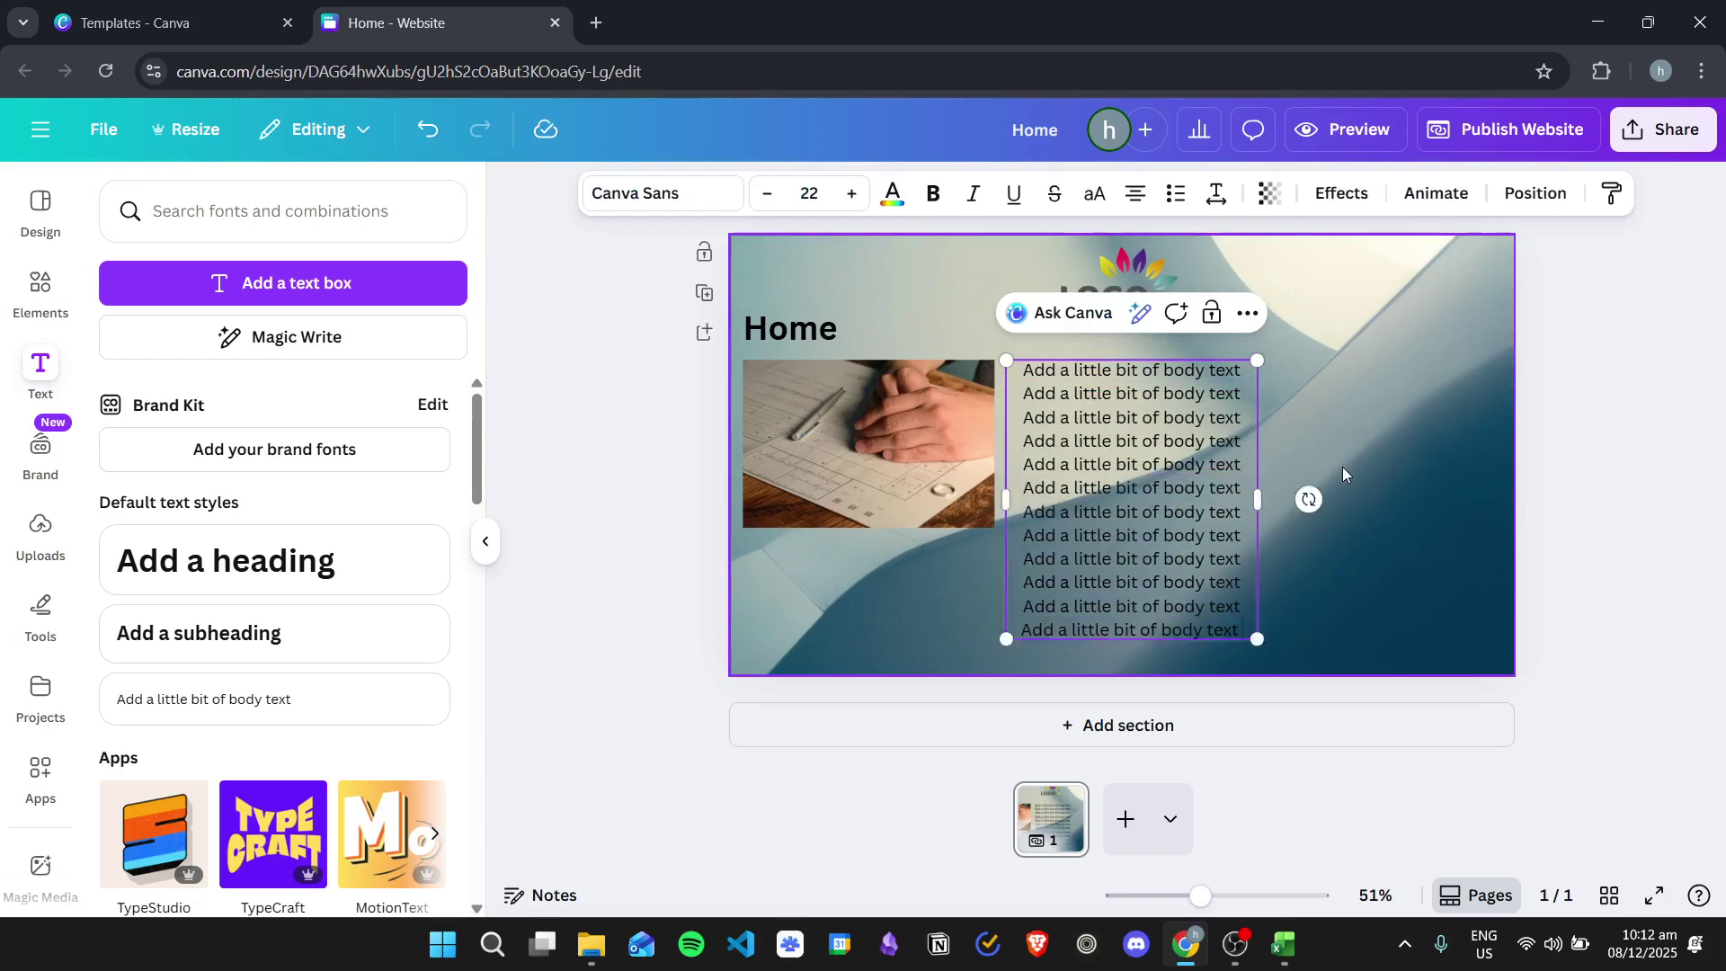
Widen the Home body text box to nearly the page's right edge and shift it slightly down beside the photo.
{"action": "left_click_drag", "start_coordinate": [1258, 517], "coordinate": [1474, 500]}
{"action": "left_click_drag", "start_coordinate": [1321, 411], "coordinate": [1322, 426]}
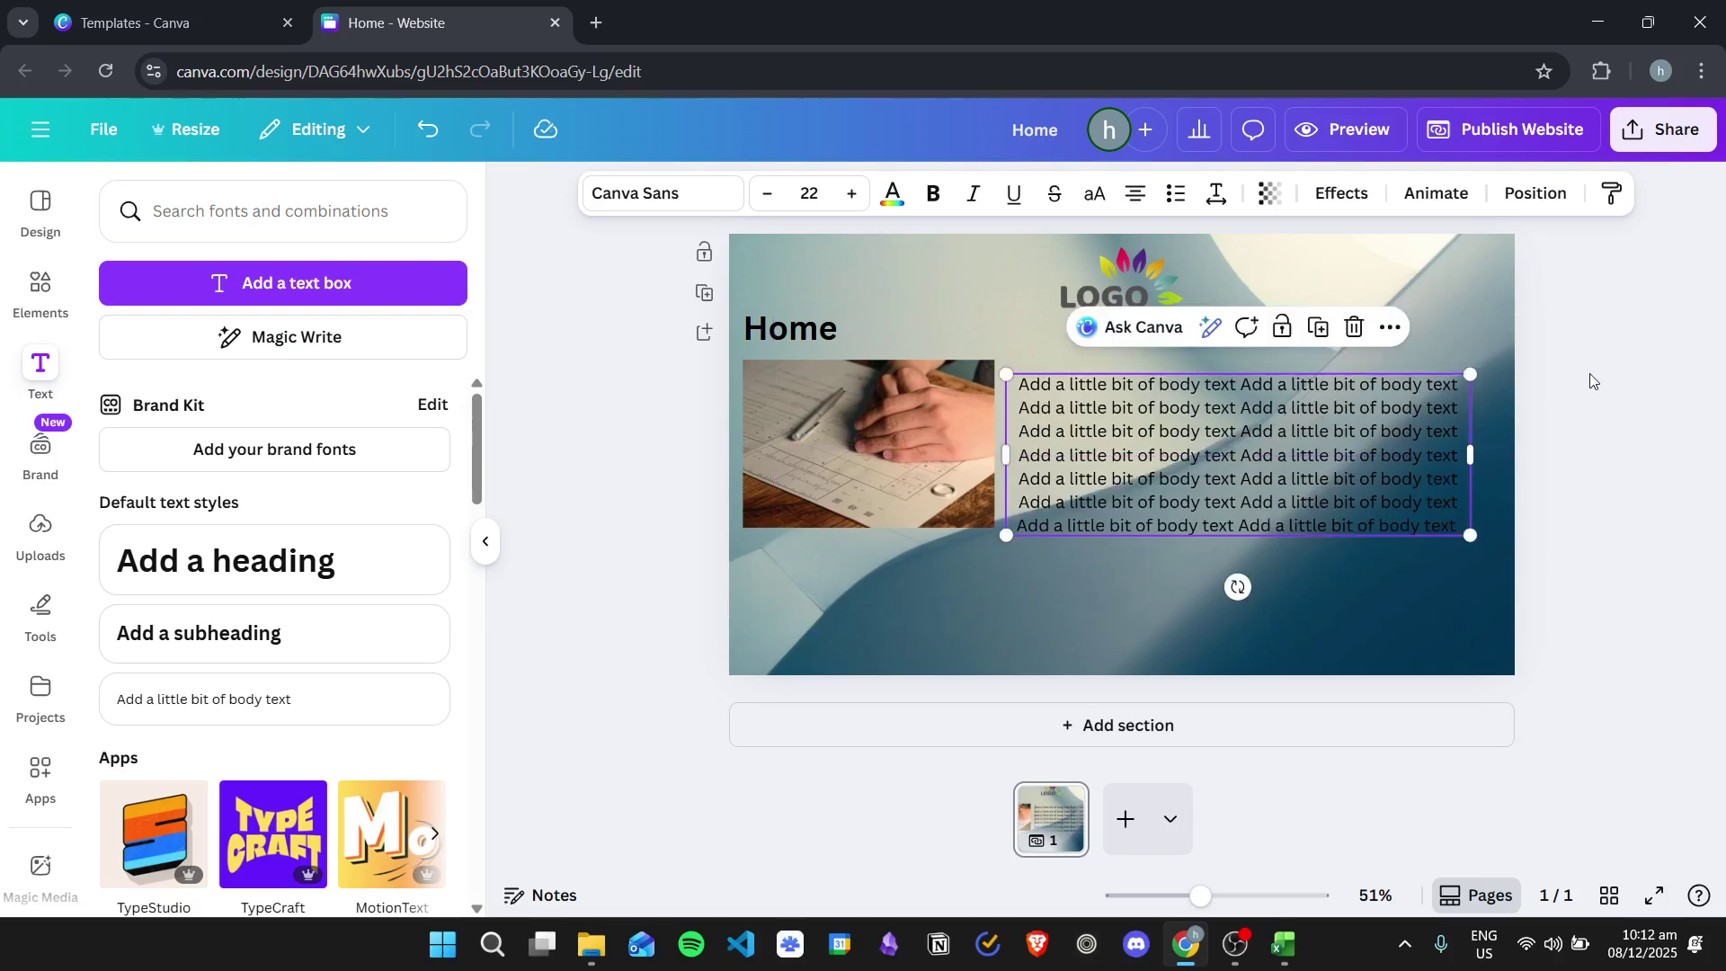
{"action": "left_click", "coordinate": [1598, 433]}
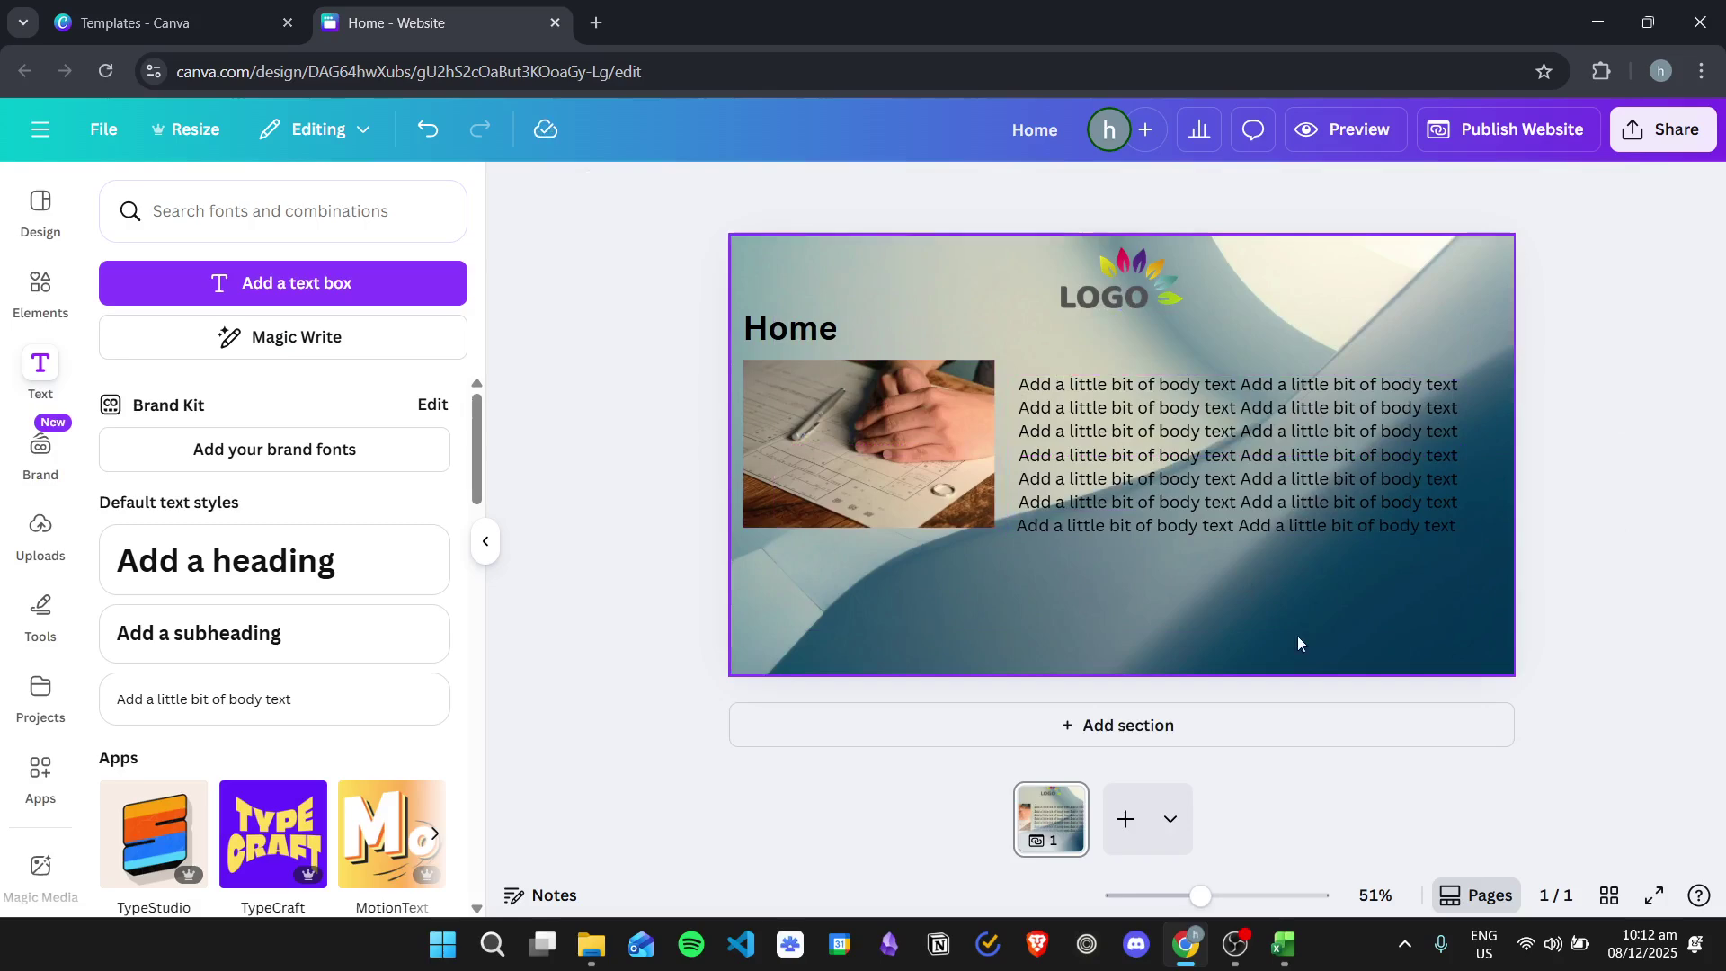
Add a second page and copy the Home page's background image onto it.
{"action": "left_click", "coordinate": [1122, 836]}
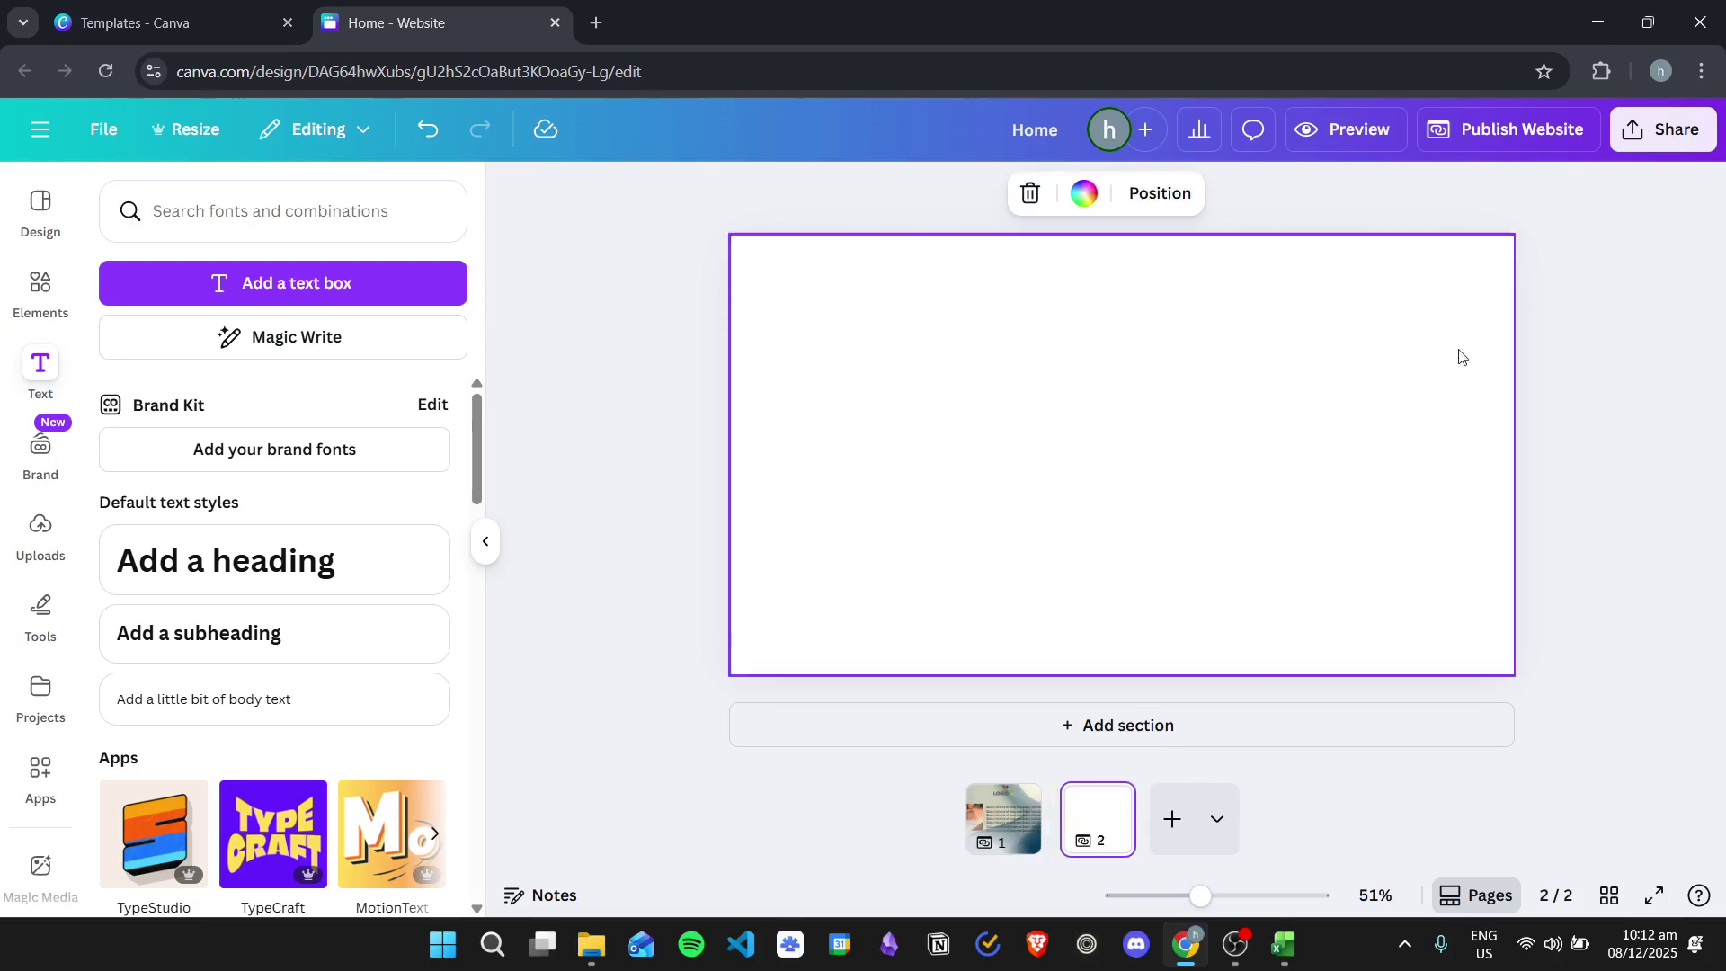
{"action": "left_click", "coordinate": [1010, 840]}
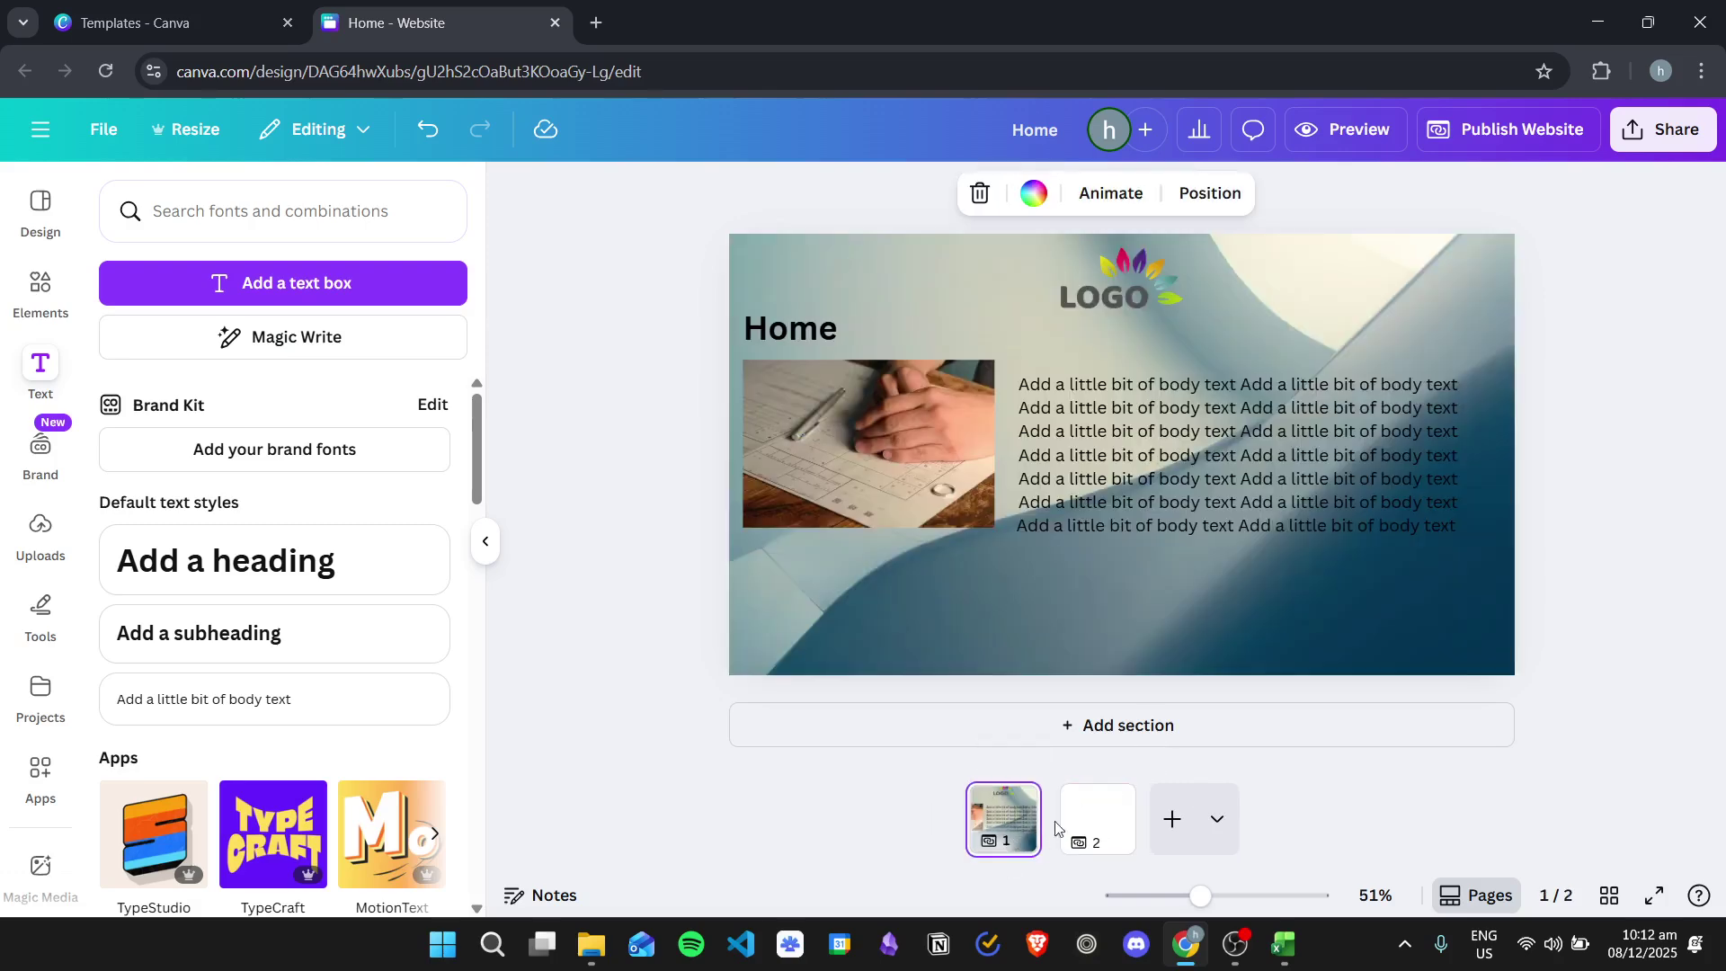
{"action": "right_click", "coordinate": [1431, 299]}
{"action": "left_click", "coordinate": [1161, 324]}
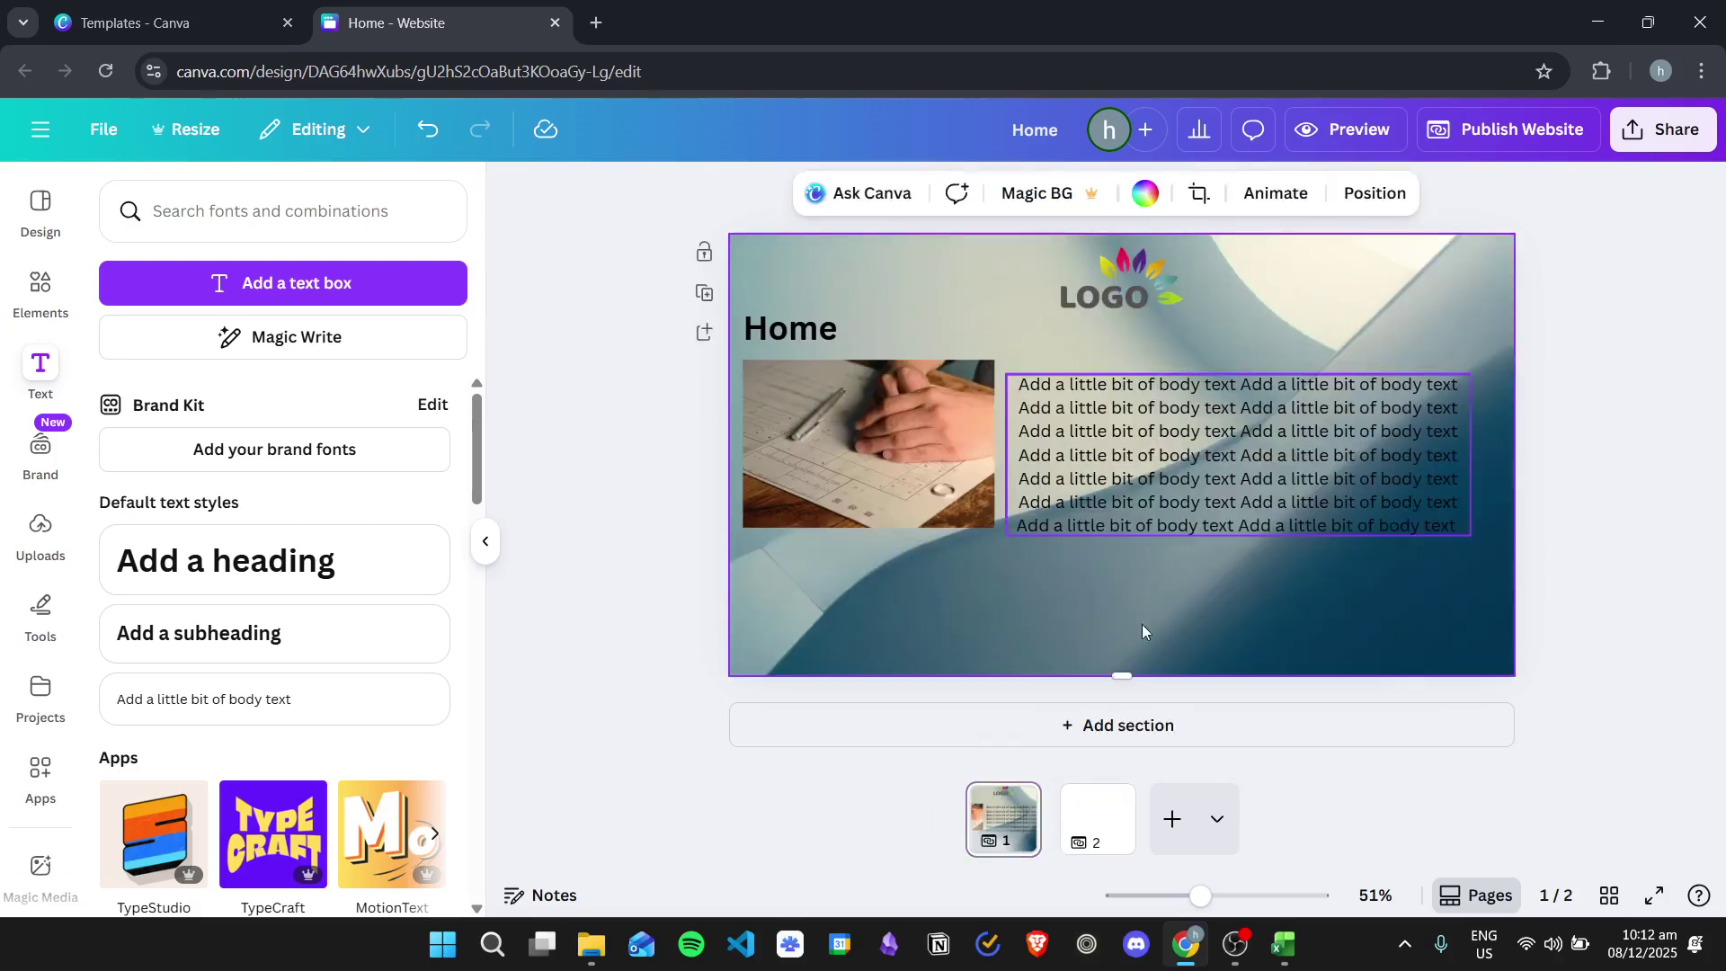
{"action": "right_click", "coordinate": [1099, 795]}
{"action": "key", "text": "ctrl+v"}
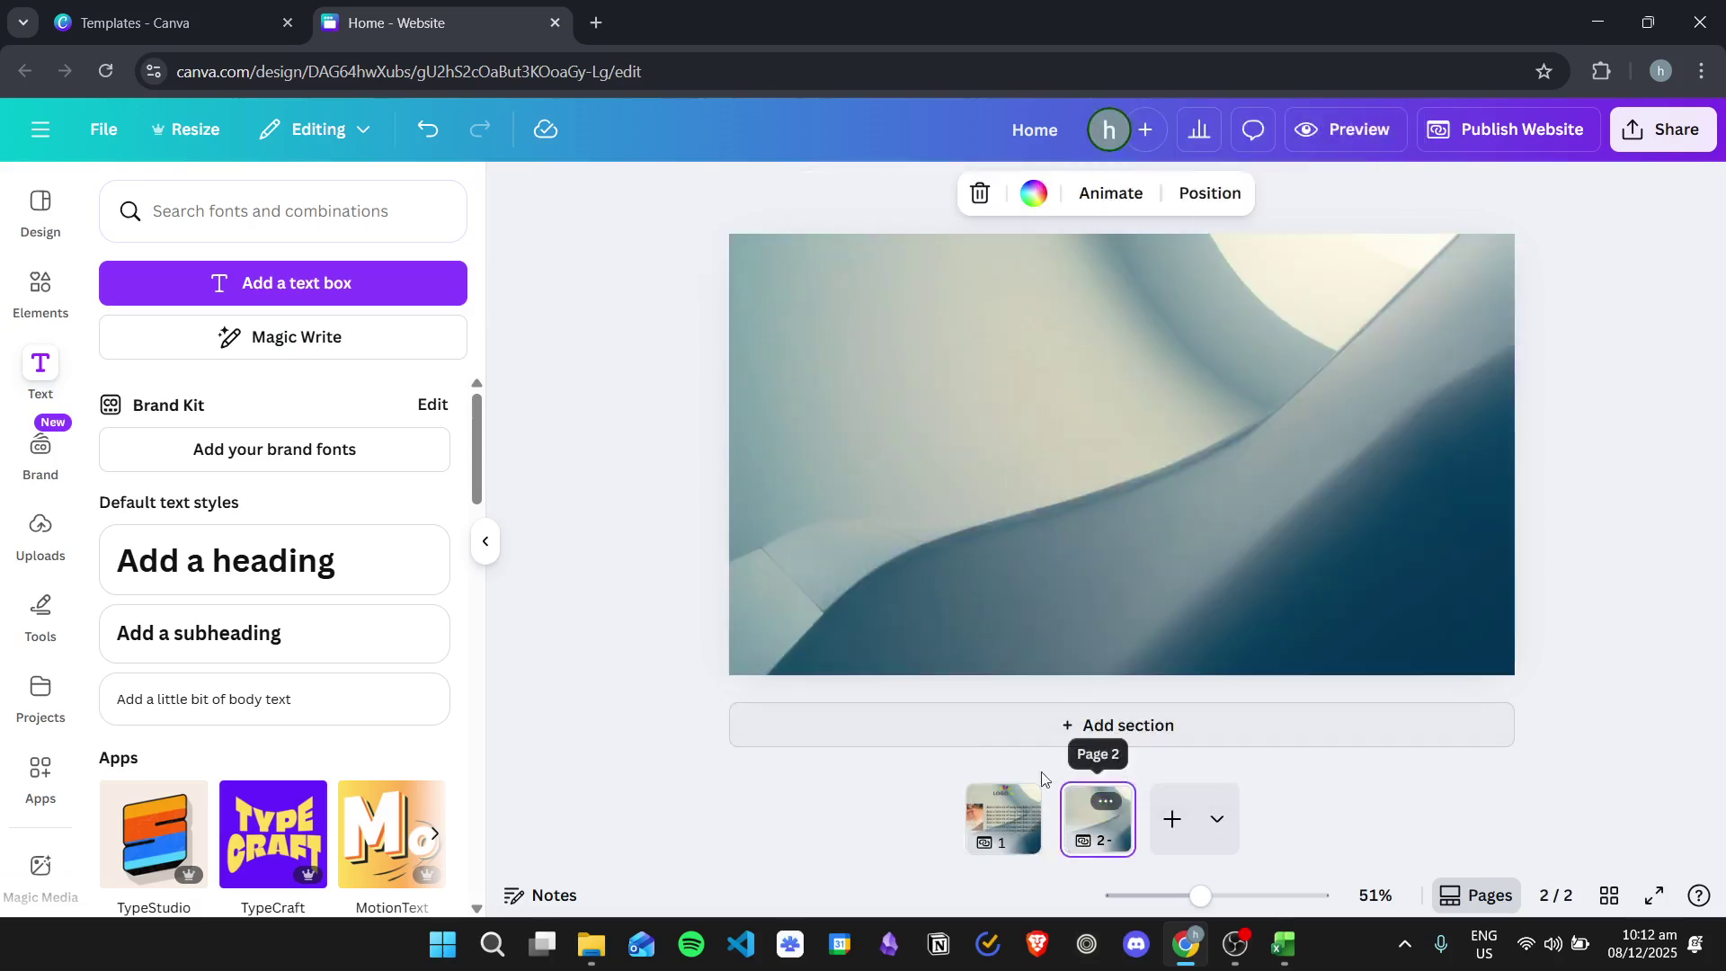
Copy the logo from the Home page onto page 2.
{"action": "left_click", "coordinate": [1017, 802]}
{"action": "left_click", "coordinate": [1160, 298]}
{"action": "left_click", "coordinate": [1080, 826]}
{"action": "key", "text": "ctrl+v"}
Copy the Home heading onto page 2 and change its text to "About Page".
{"action": "right_click", "coordinate": [1035, 798]}
{"action": "left_click", "coordinate": [802, 336]}
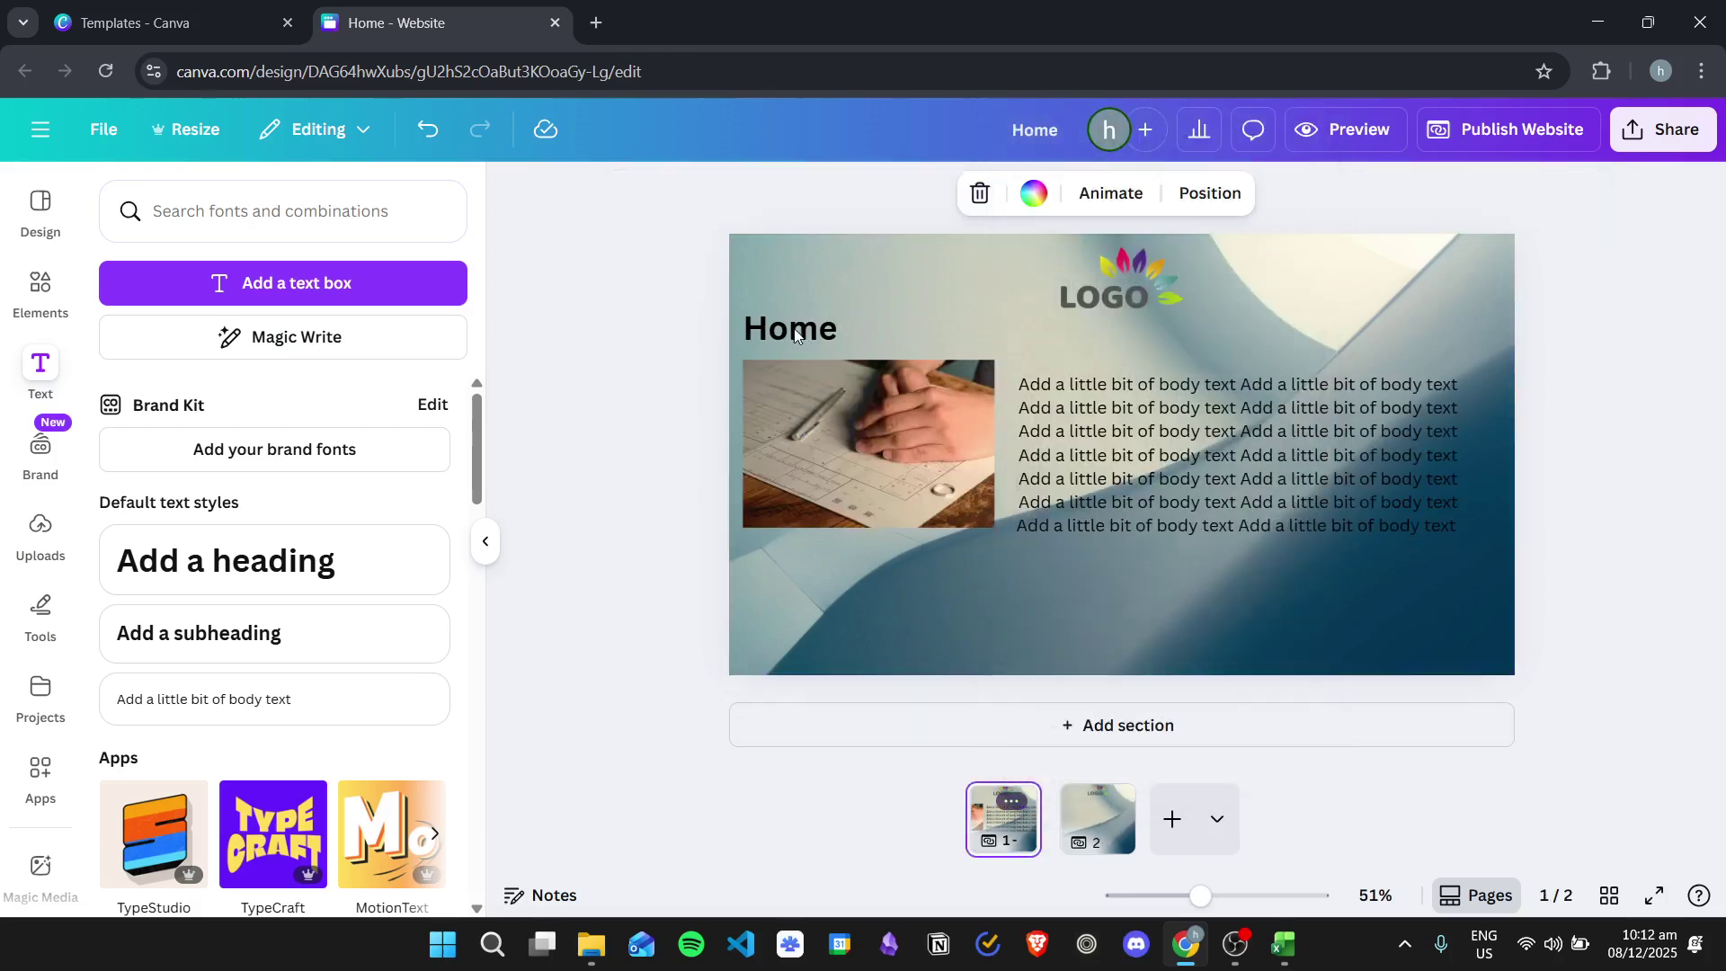
{"action": "left_click", "coordinate": [814, 332]}
{"action": "left_click", "coordinate": [1091, 800]}
{"action": "key", "text": "ctrl+v"}
{"action": "double_click", "coordinate": [814, 327]}
{"action": "type", "text": "About Page"}
Duplicate the heading below as "Mission & Vision of the Company", widened to fit one line, and shorten the upper heading to "About".
{"action": "left_click_drag", "start_coordinate": [885, 345], "coordinate": [880, 445]}
{"action": "left_click", "coordinate": [971, 413]}
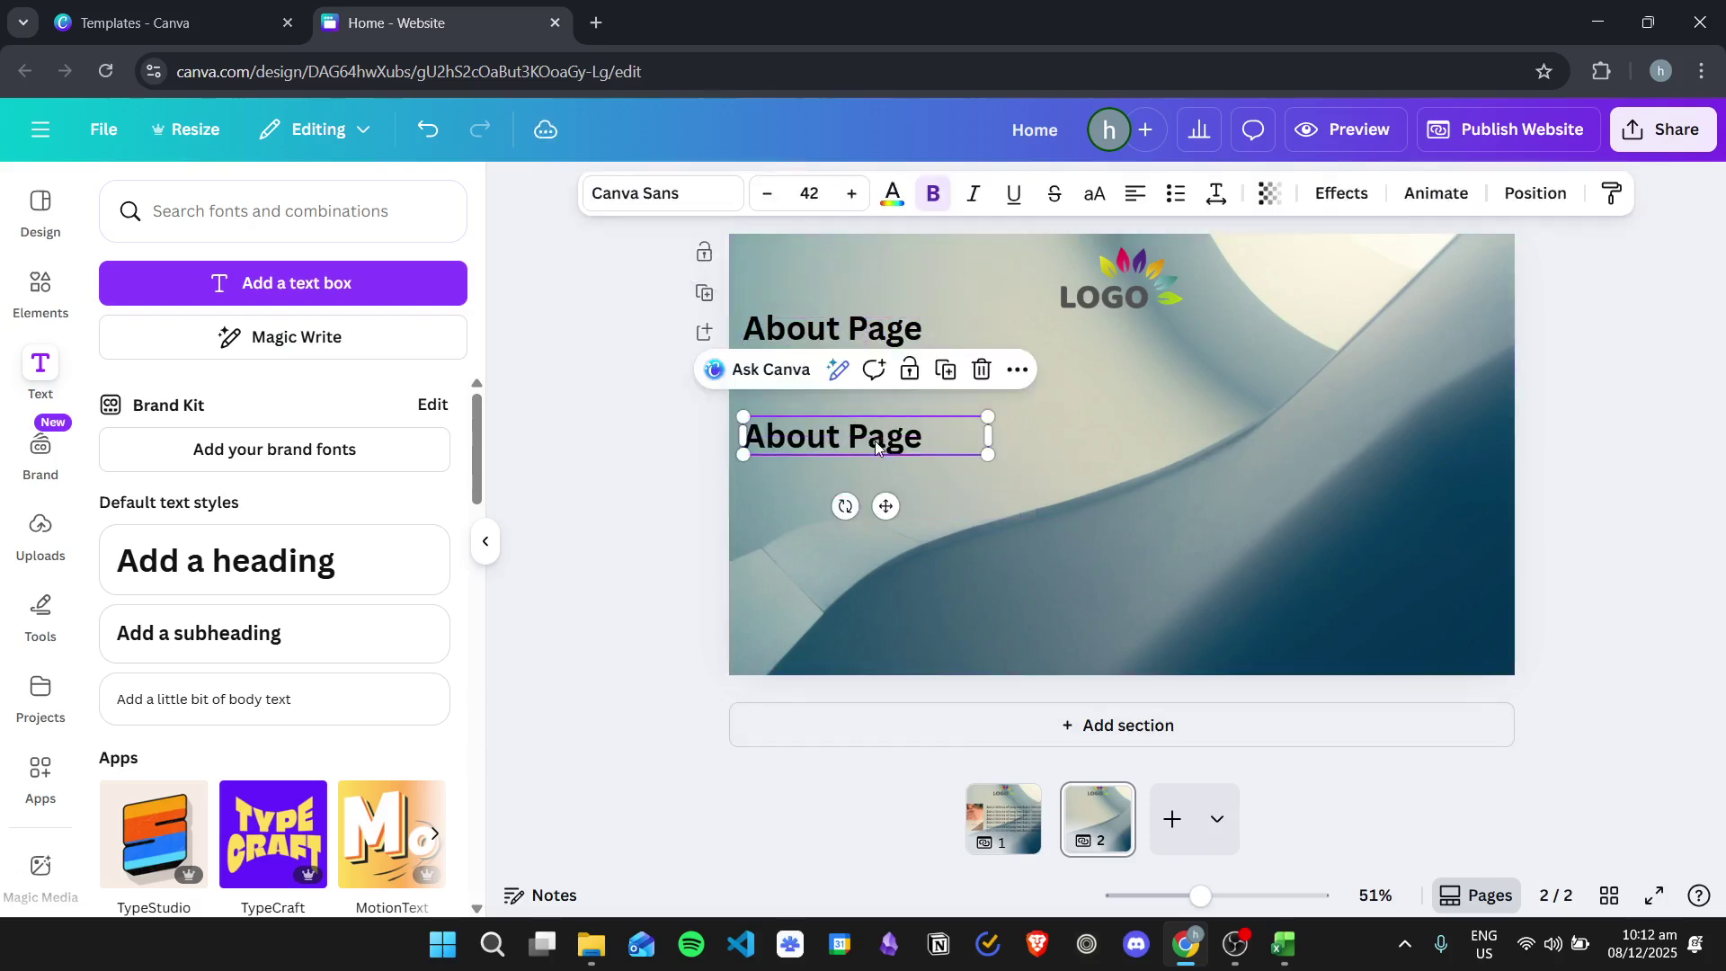
{"action": "double_click", "coordinate": [876, 443]}
{"action": "type", "text": "Mis"}
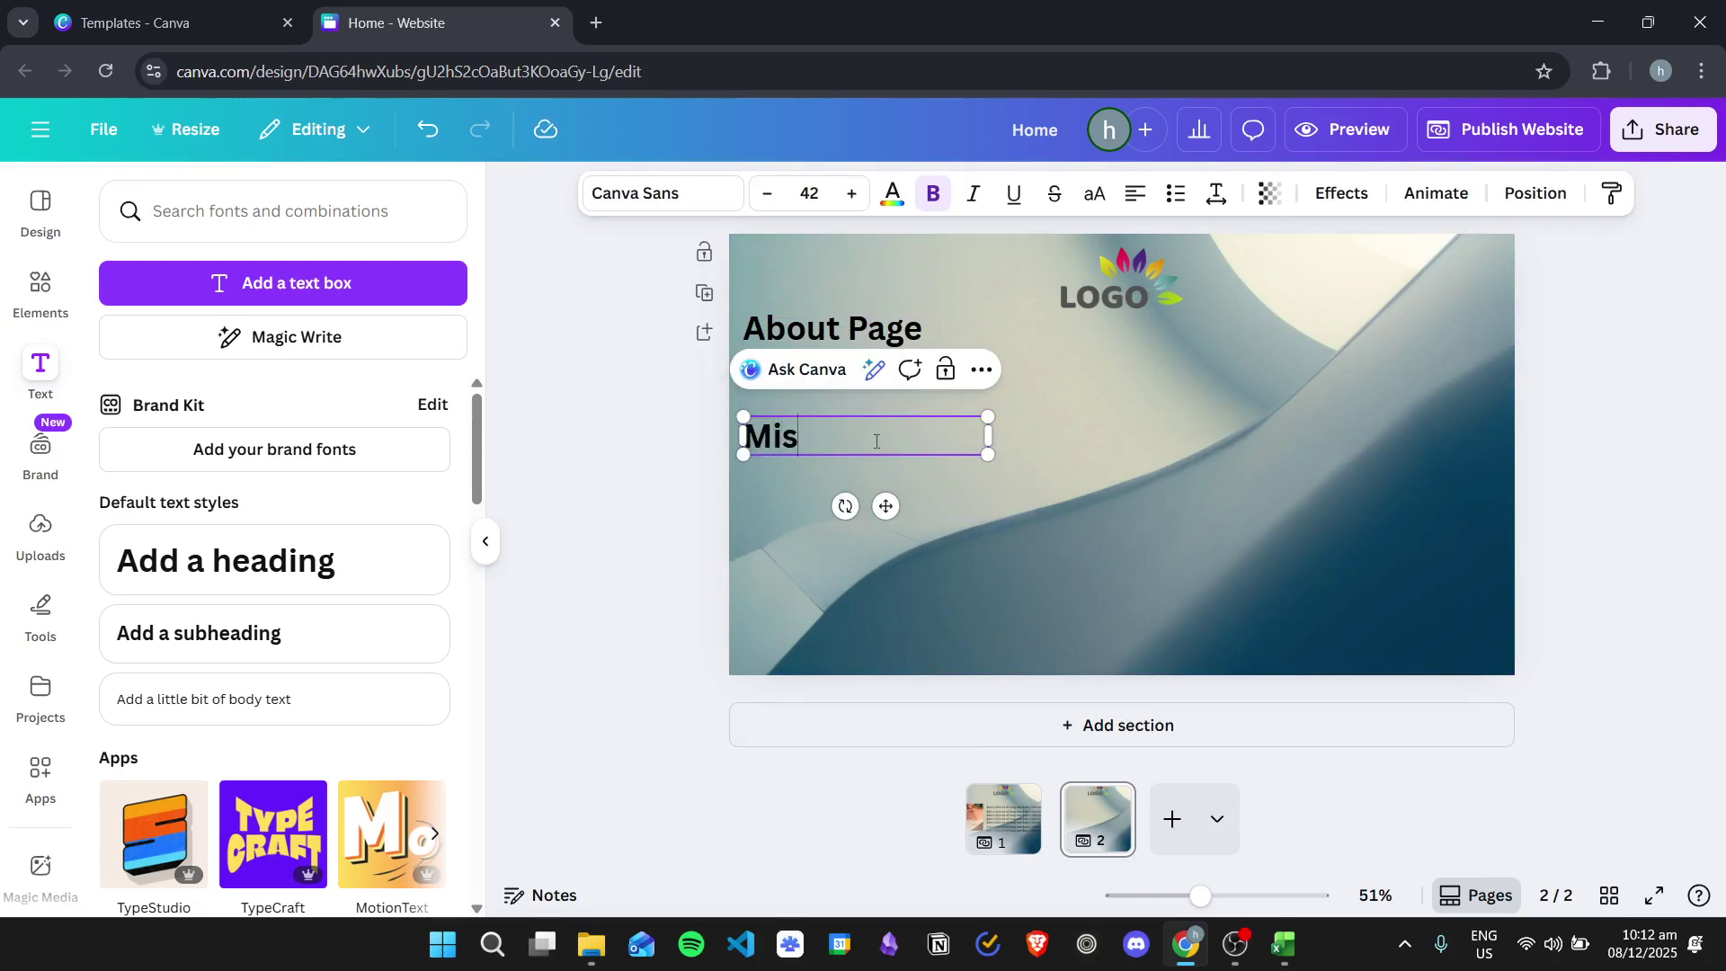
{"action": "type", "text": "sion & Vision of the Company"}
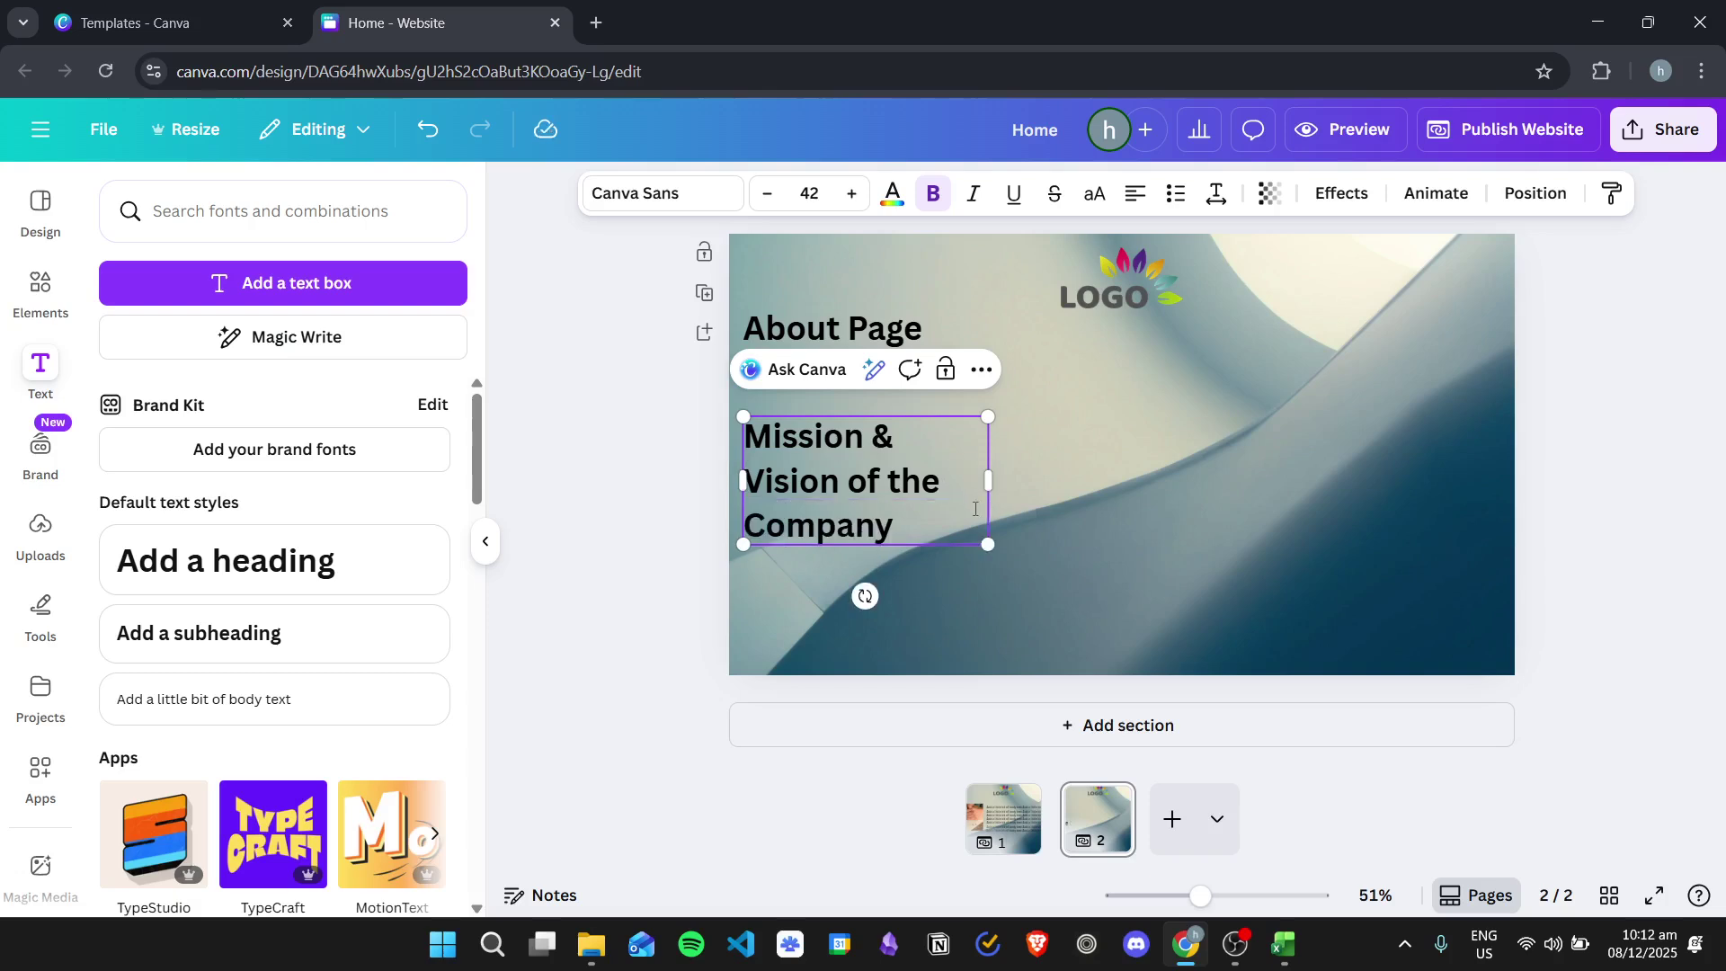
{"action": "left_click_drag", "start_coordinate": [988, 481], "coordinate": [1374, 436]}
{"action": "double_click", "coordinate": [938, 319]}
{"action": "key", "text": "BackSpace"}
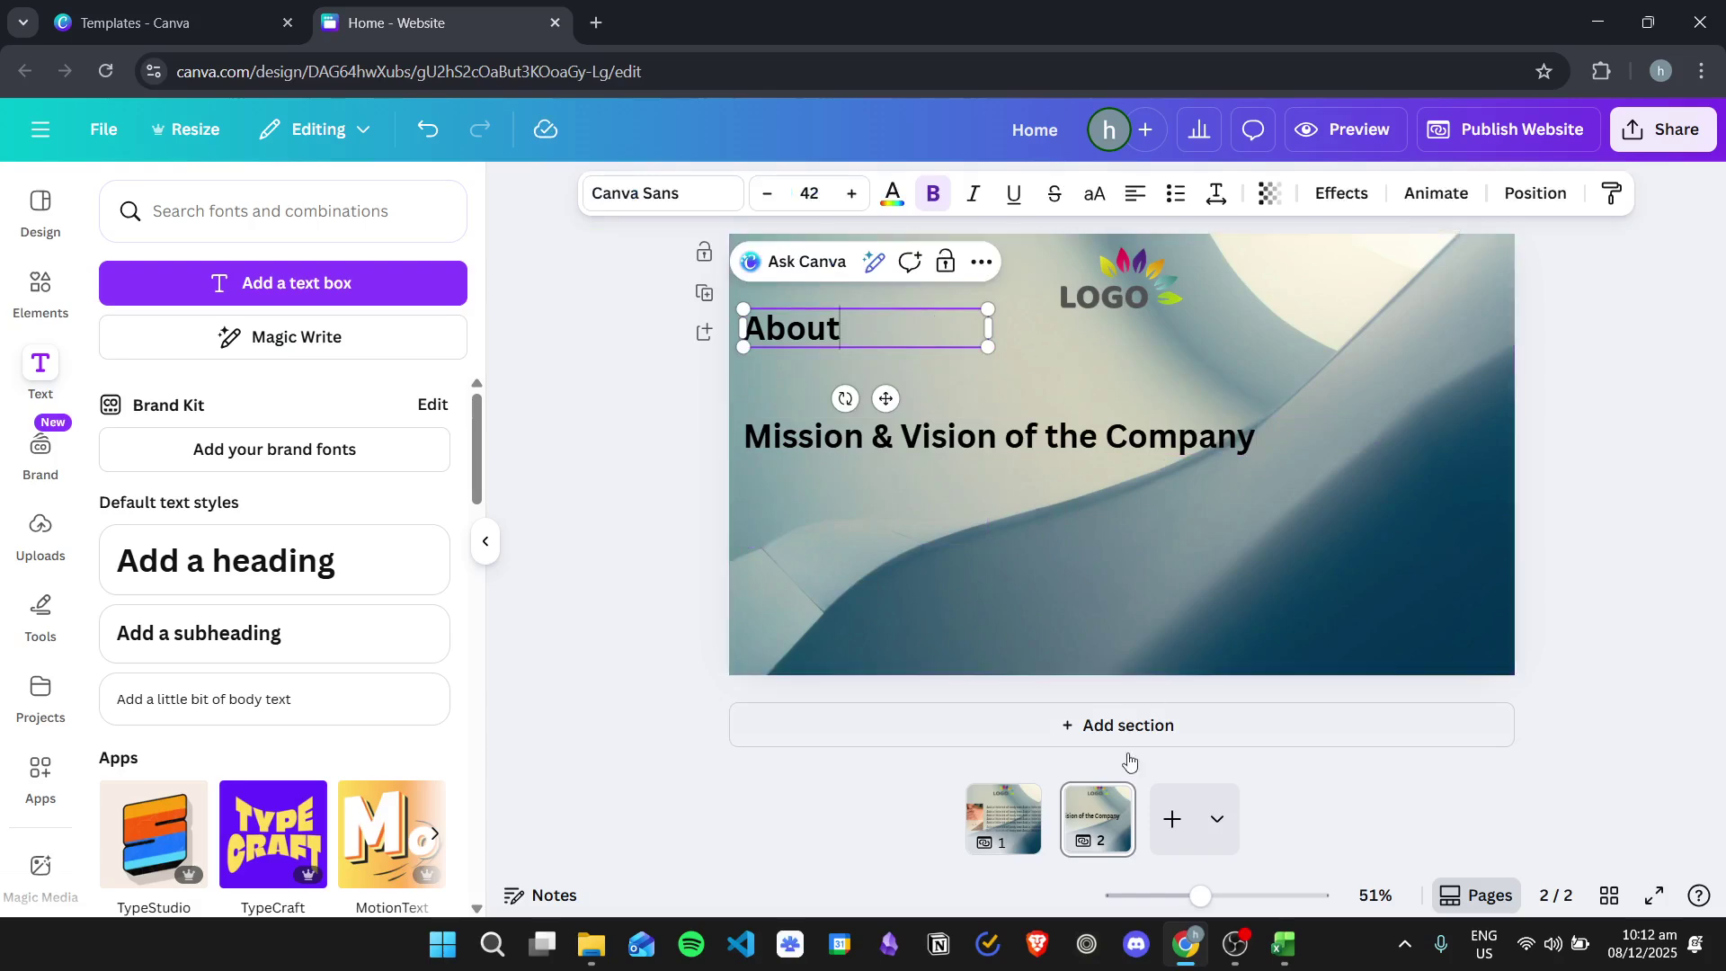
Copy the Home body text onto page 2 directly under the Mission & Vision heading, widen it across the page, and justify it.
{"action": "left_click", "coordinate": [1010, 800]}
{"action": "left_click", "coordinate": [1367, 447]}
{"action": "left_click", "coordinate": [1367, 447]}
{"action": "key", "text": "ctrl+c"}
{"action": "left_click", "coordinate": [1097, 818]}
{"action": "key", "text": "ctrl+v"}
{"action": "left_click_drag", "start_coordinate": [1045, 463], "coordinate": [781, 543]}
{"action": "left_click_drag", "start_coordinate": [1218, 536], "coordinate": [1498, 530]}
{"action": "left_click", "coordinate": [1137, 194]}
{"action": "left_click", "coordinate": [1142, 198]}
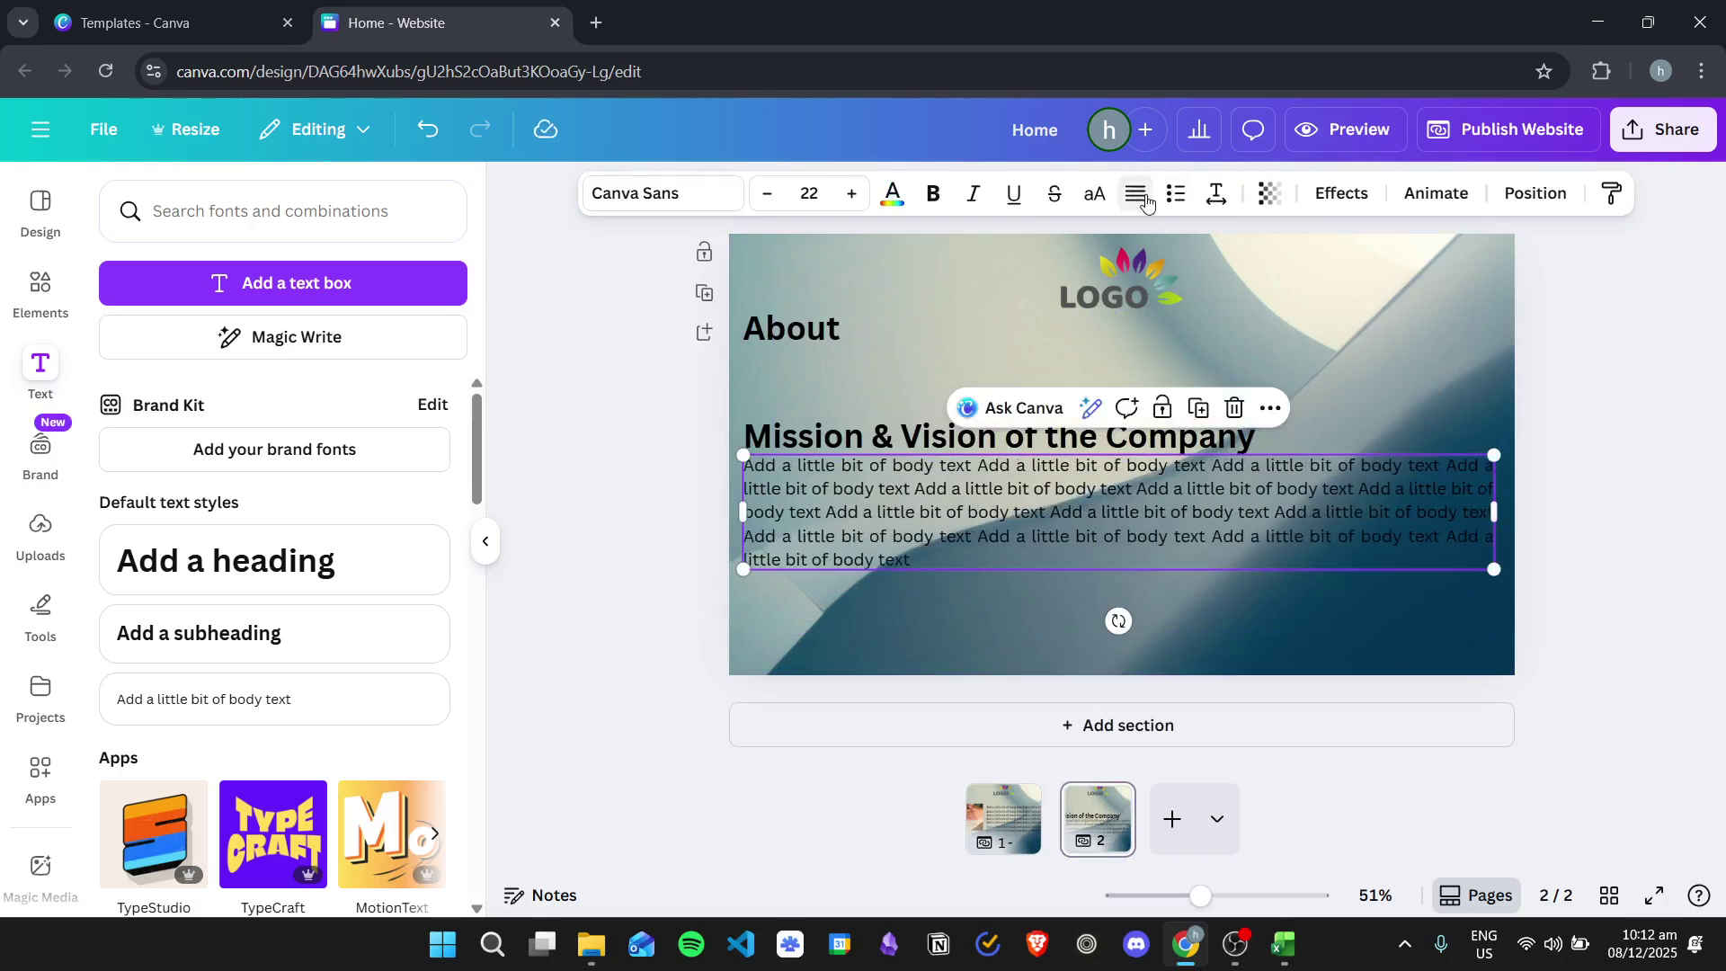
Paste another body text copy under the About heading, trim it to a few sentences, and widen it across the page.
{"action": "left_click", "coordinate": [859, 374]}
{"action": "key", "text": "ctrl+v"}
{"action": "left_click_drag", "start_coordinate": [1321, 393], "coordinate": [1232, 351]}
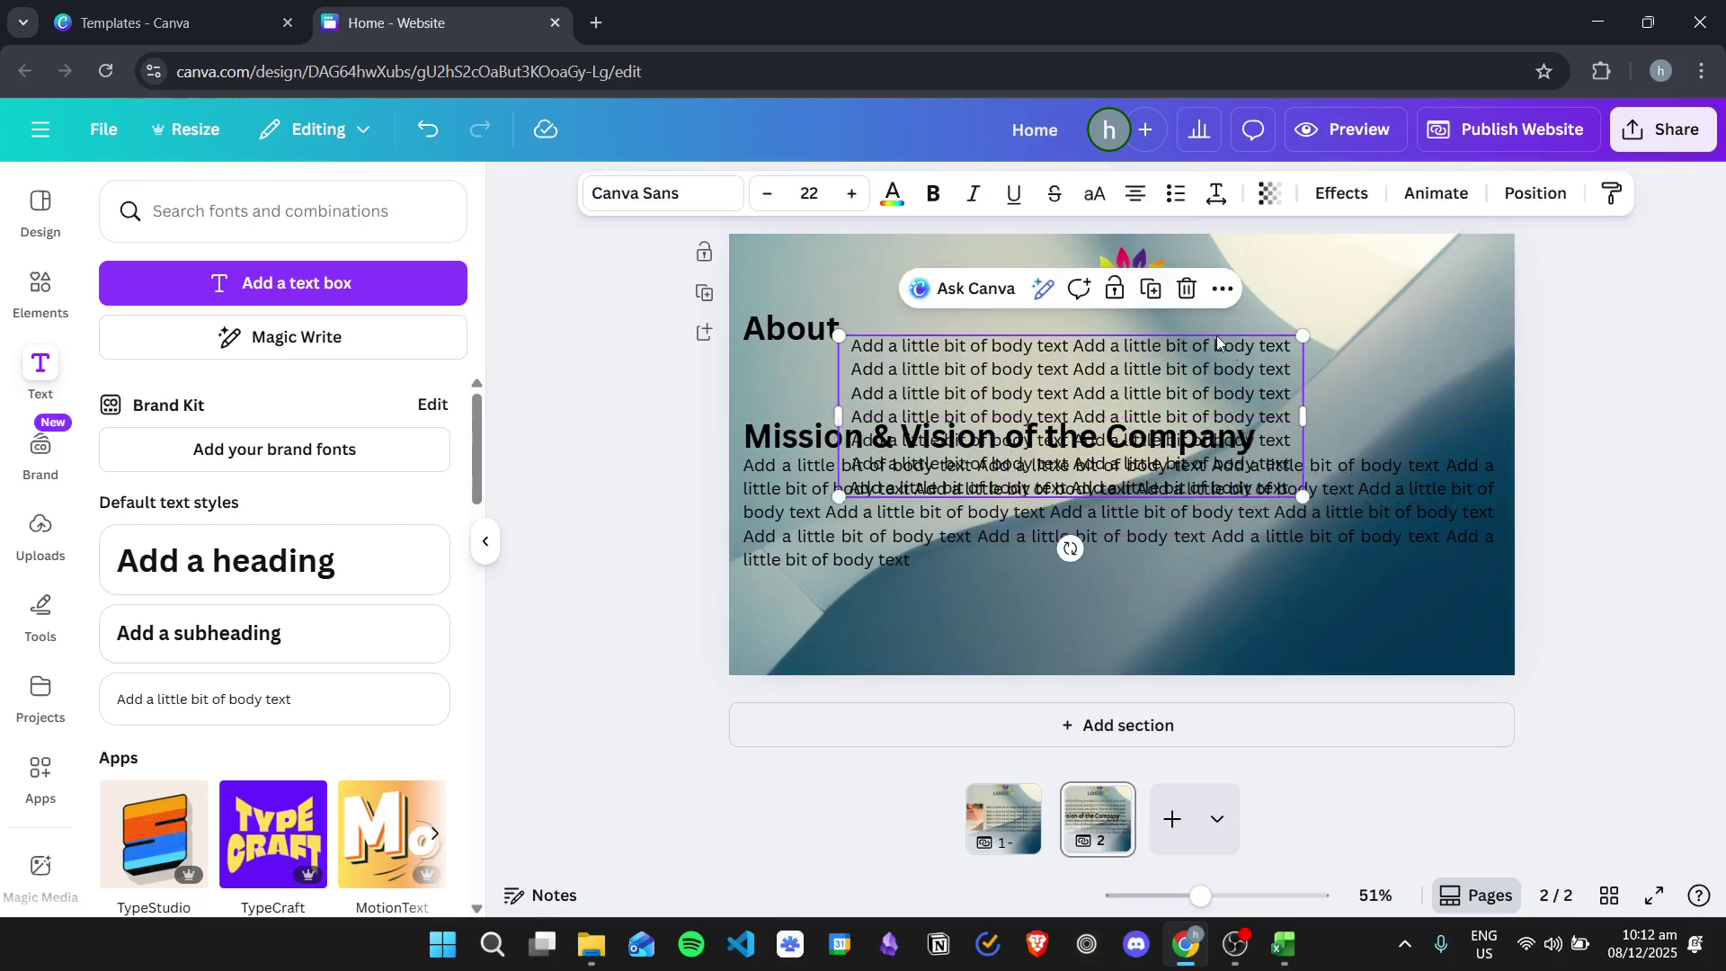
{"action": "double_click", "coordinate": [1151, 400]}
{"action": "left_click_drag", "start_coordinate": [1290, 488], "coordinate": [860, 391]}
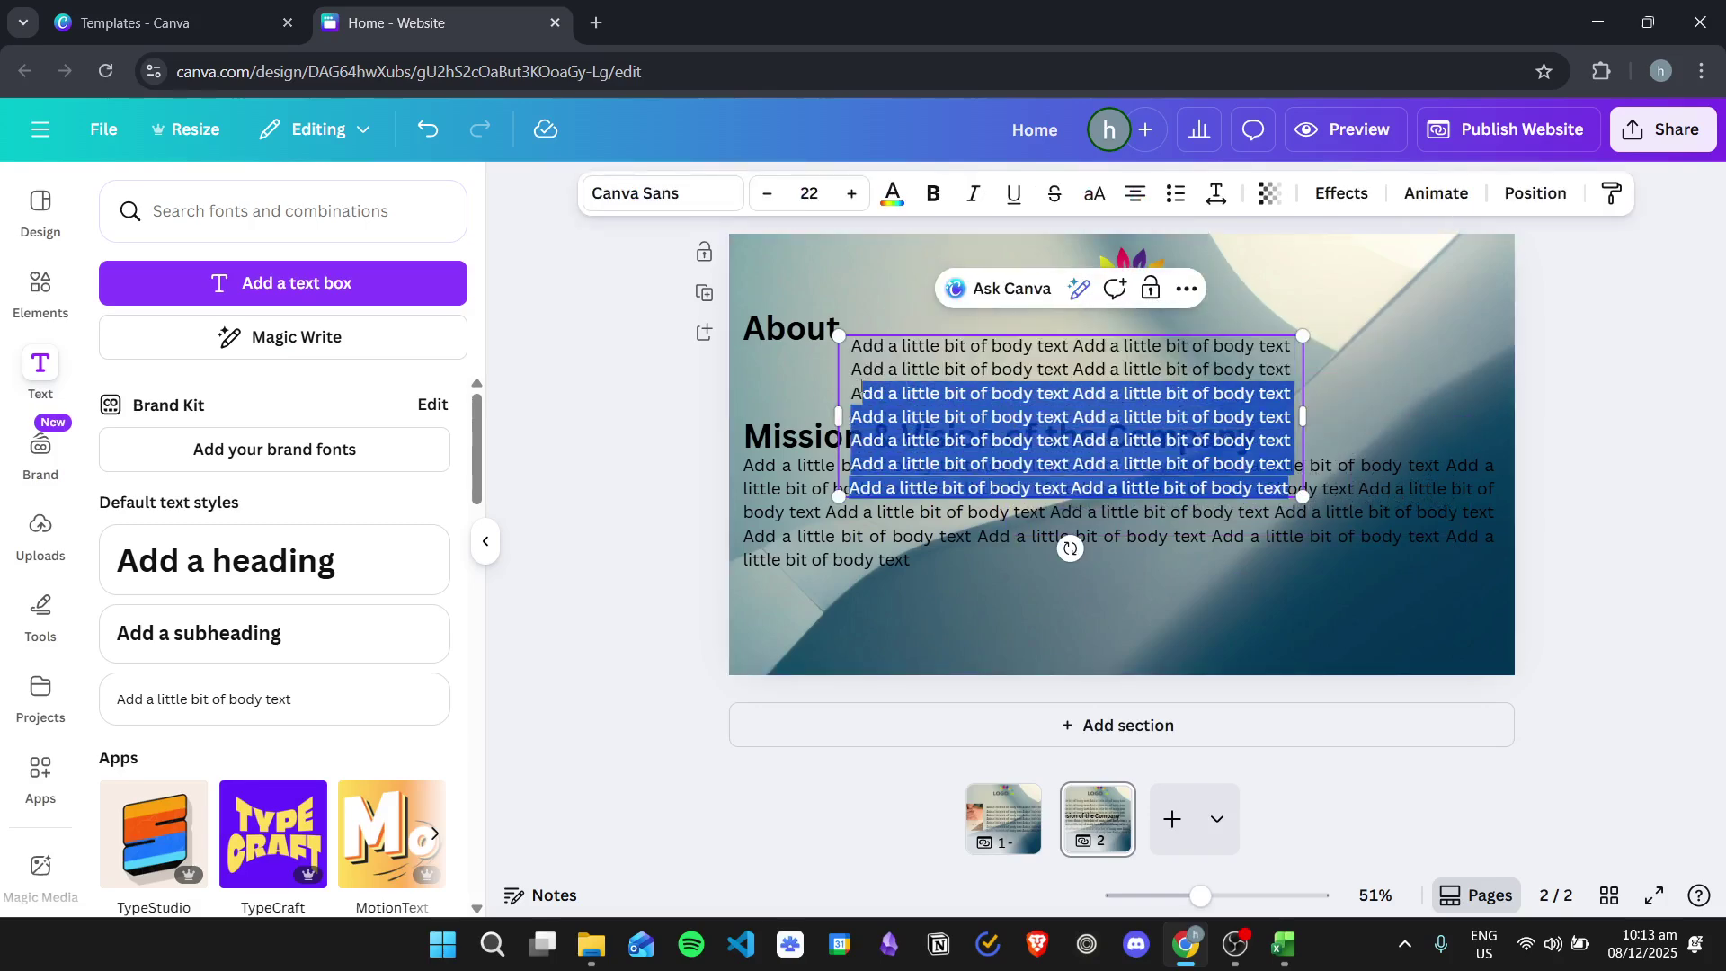
{"action": "key", "text": "BackSpace"}
{"action": "left_click_drag", "start_coordinate": [1206, 346], "coordinate": [1474, 377]}
{"action": "left_click", "coordinate": [1346, 607]}
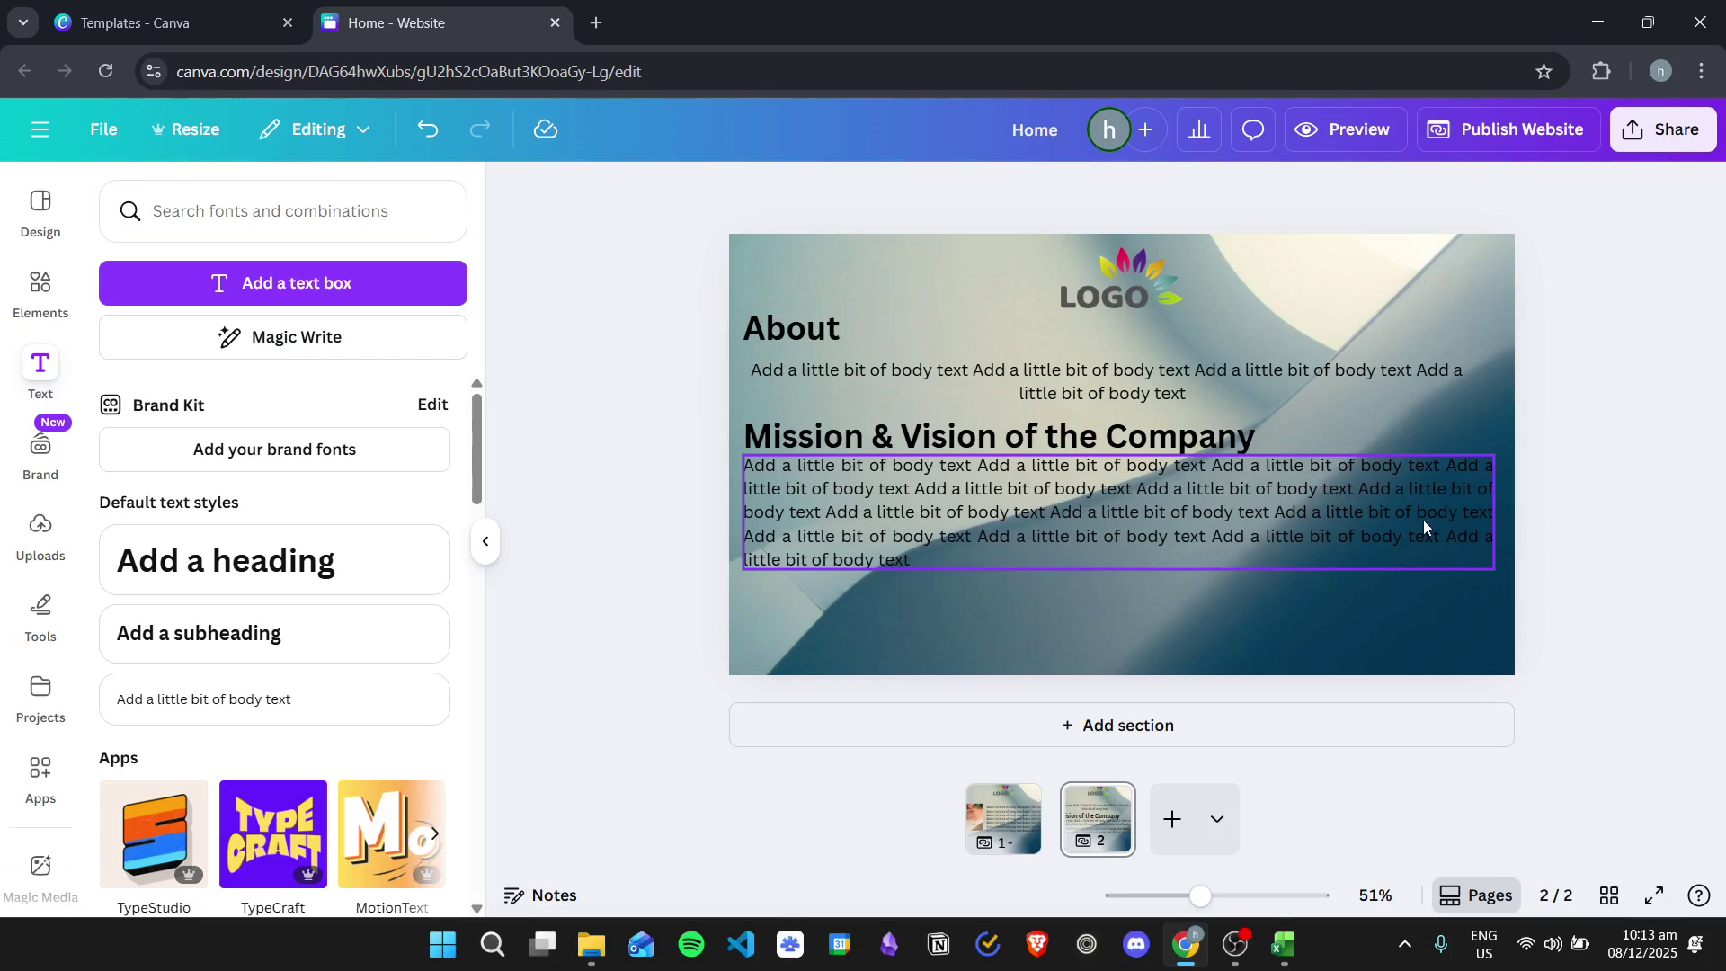
Preview the website, examine both pages and the navigation menu between them, and close the preview.
{"action": "left_click", "coordinate": [1322, 129]}
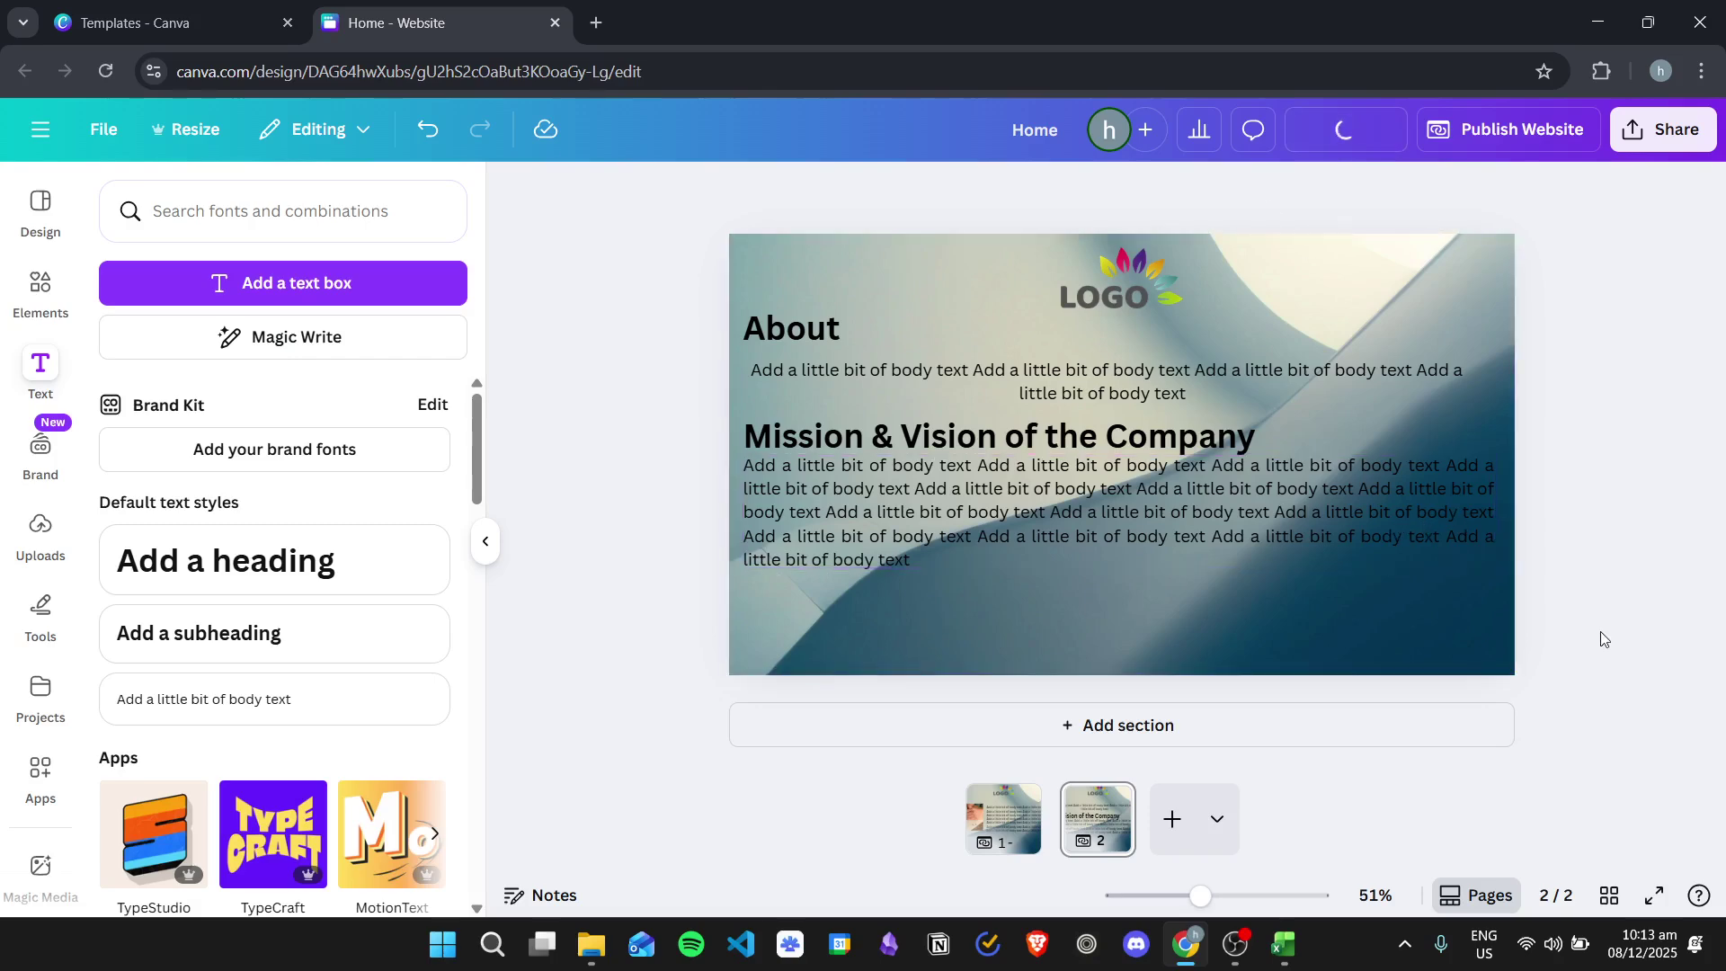
{"action": "scroll", "coordinate": [1351, 499], "scroll_direction": "down", "scroll_amount": 3}
{"action": "scroll", "coordinate": [1350, 499], "scroll_direction": "up", "scroll_amount": 5}
{"action": "scroll", "coordinate": [1420, 385], "scroll_direction": "down", "scroll_amount": 2}
{"action": "scroll", "coordinate": [1262, 439], "scroll_direction": "up", "scroll_amount": 2}
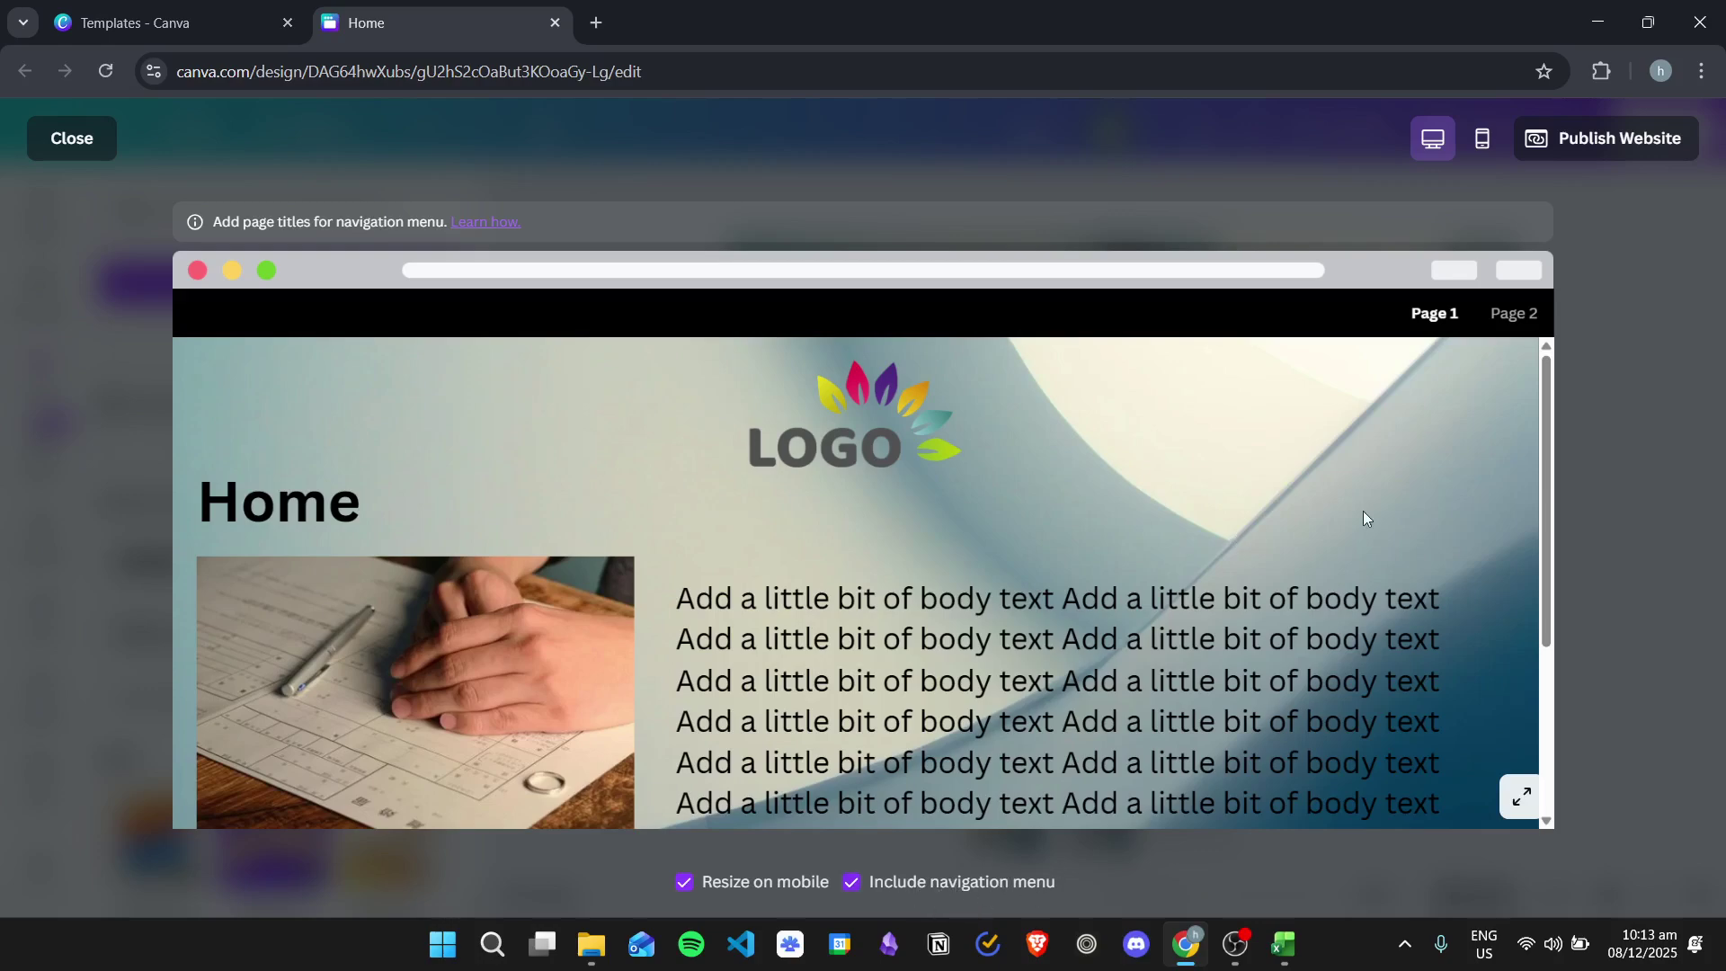
{"action": "scroll", "coordinate": [1363, 517], "scroll_direction": "down", "scroll_amount": 3}
{"action": "scroll", "coordinate": [1041, 520], "scroll_direction": "up", "scroll_amount": 3}
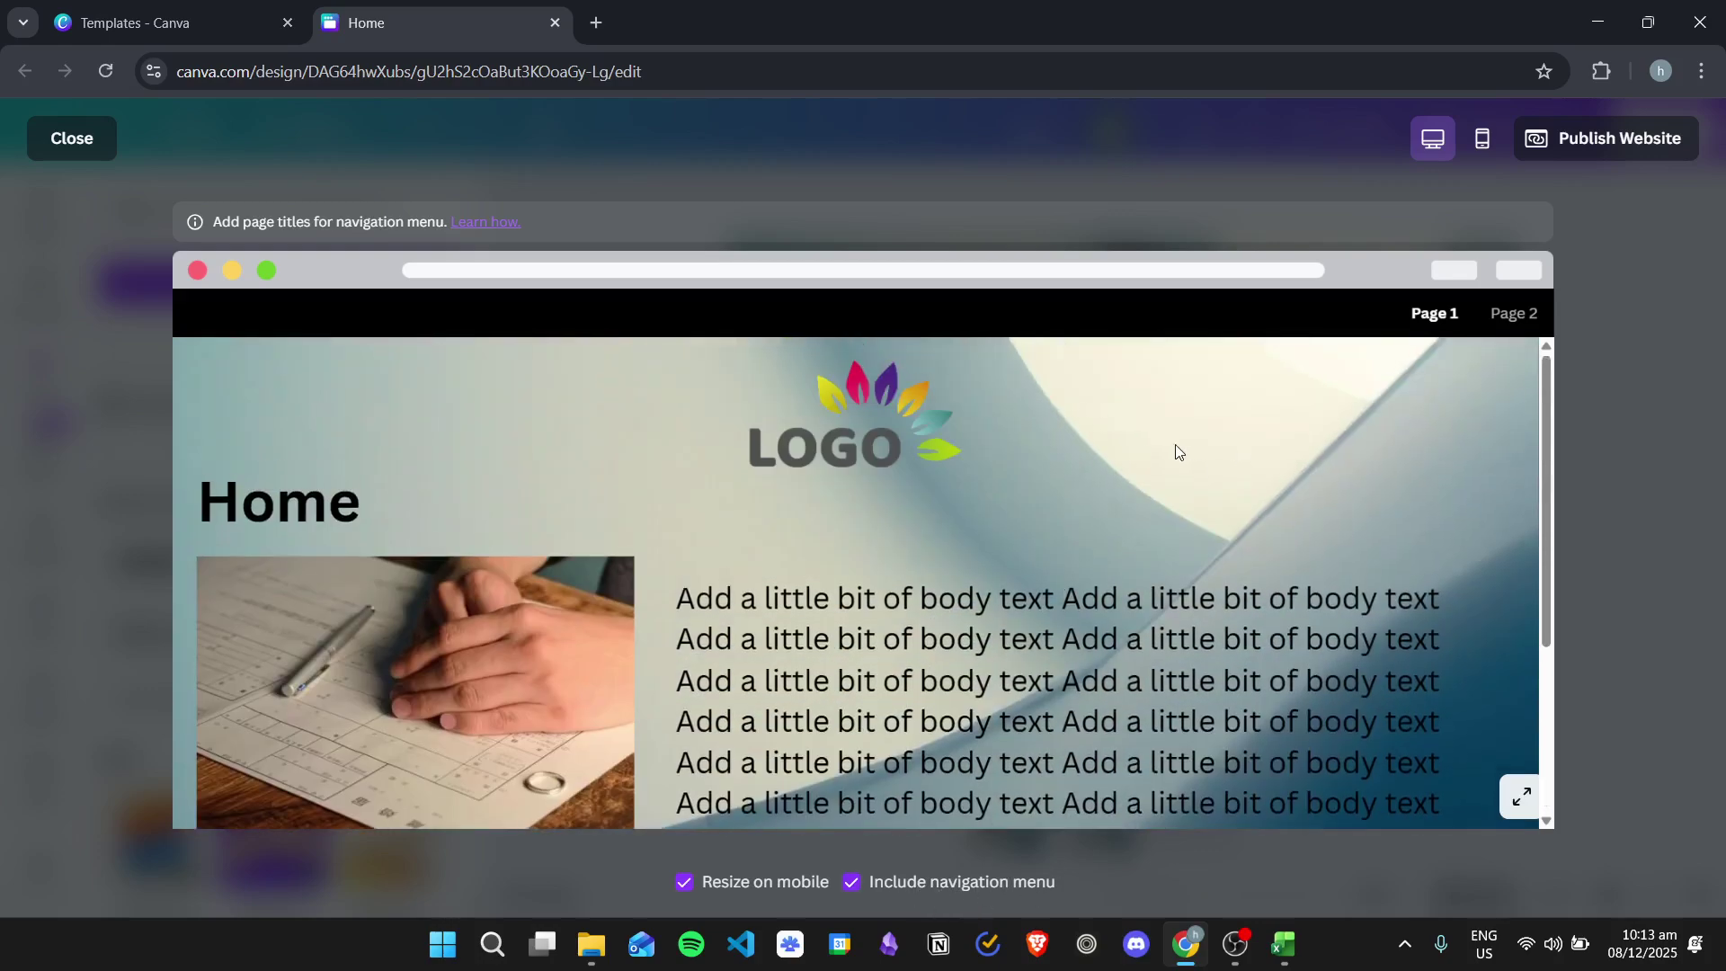
{"action": "left_click", "coordinate": [1514, 314]}
{"action": "left_click", "coordinate": [1430, 314]}
{"action": "left_click", "coordinate": [1514, 315]}
{"action": "left_click", "coordinate": [1429, 314]}
{"action": "scroll", "coordinate": [1269, 413], "scroll_direction": "down", "scroll_amount": 2}
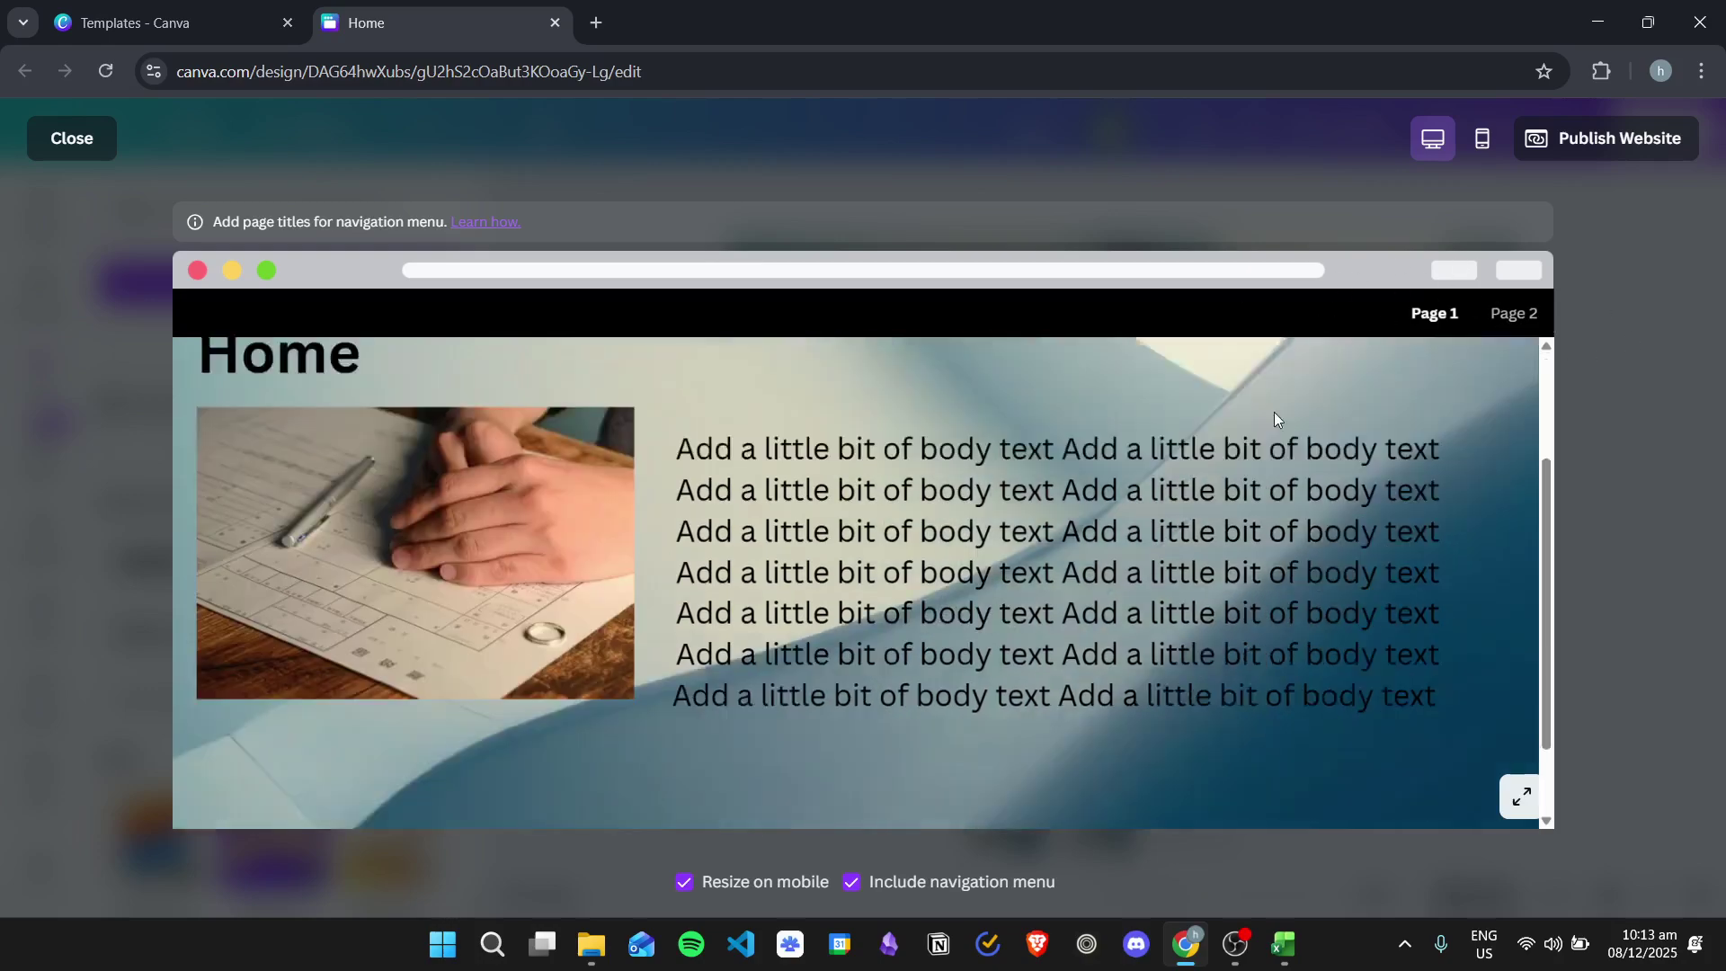
{"action": "scroll", "coordinate": [1217, 401], "scroll_direction": "up", "scroll_amount": 2}
{"action": "left_click", "coordinate": [1514, 313]}
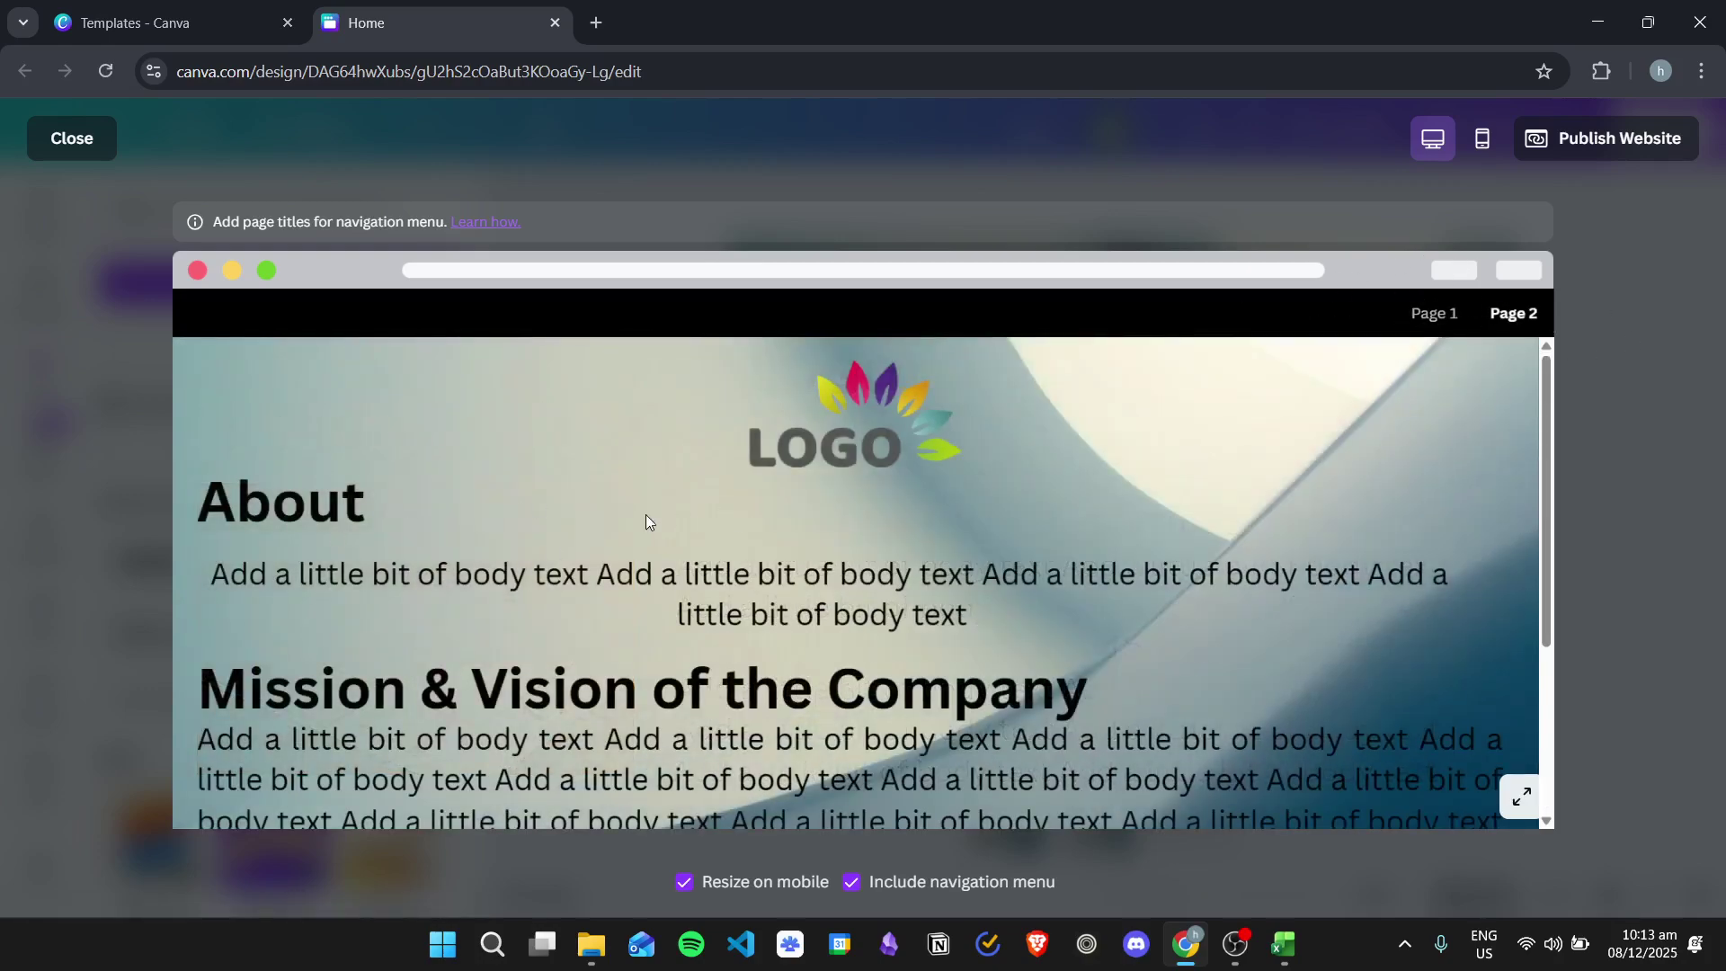
{"action": "key", "text": "Escape"}
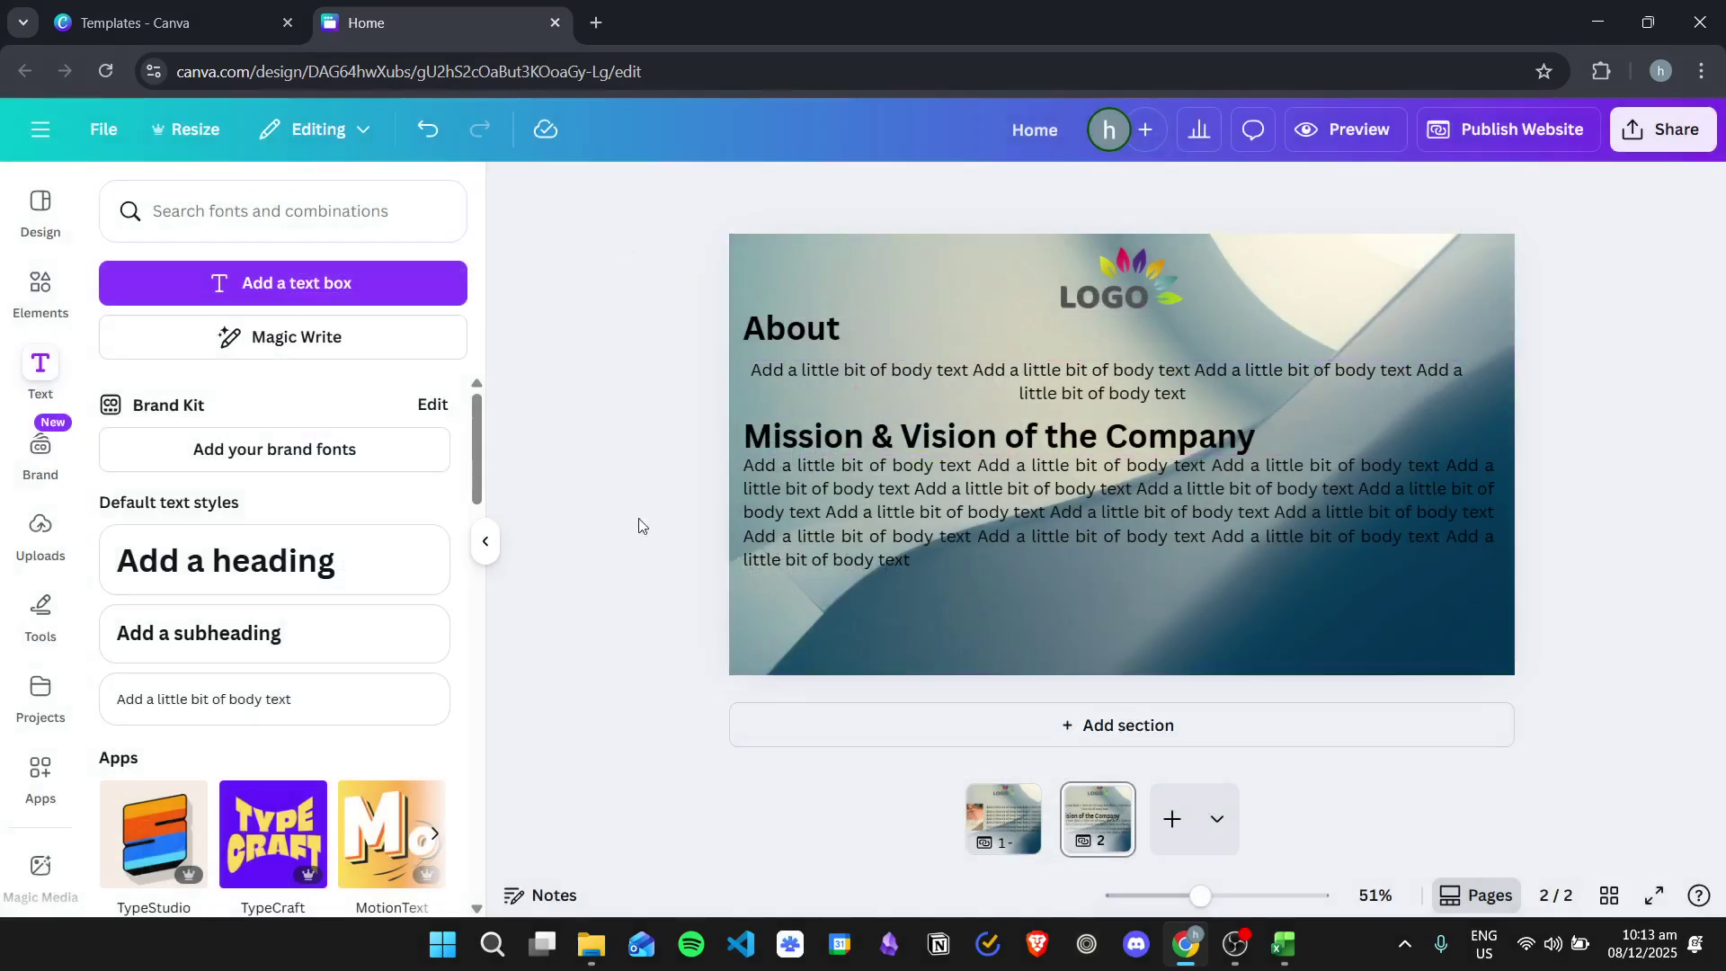
Title page 1 "Home" and page 2 "About" in the page overview.
{"action": "left_click", "coordinate": [1609, 895]}
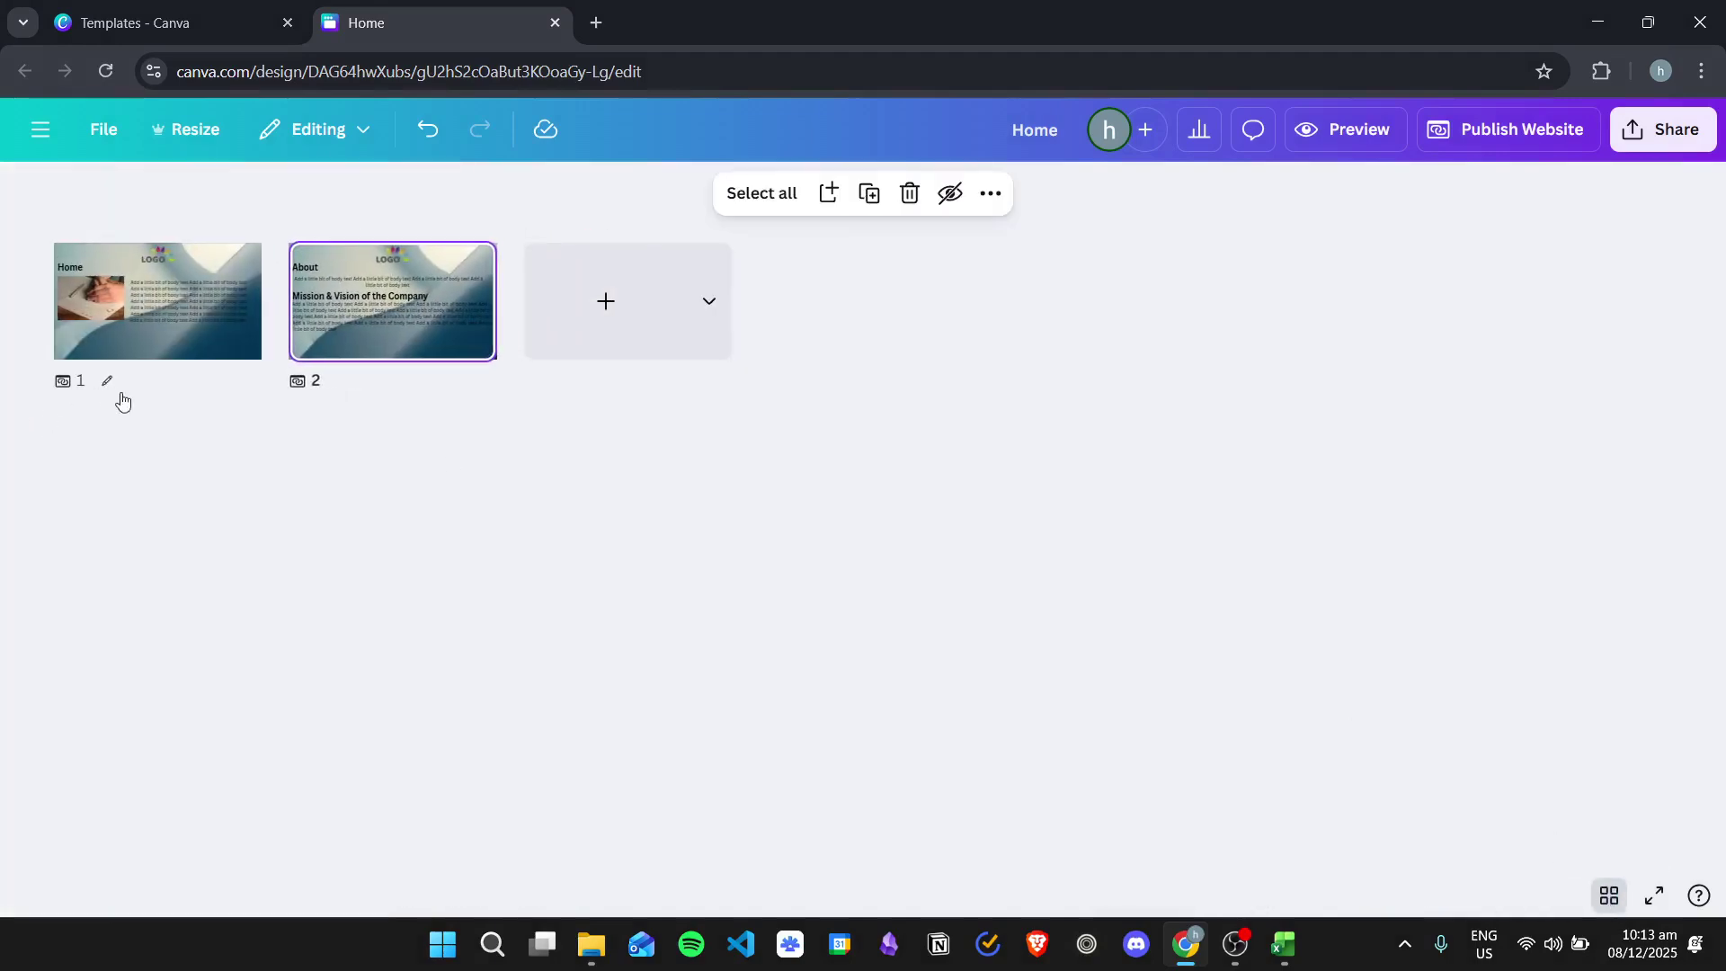
{"action": "left_click", "coordinate": [109, 382]}
{"action": "type", "text": "Home"}
{"action": "left_click", "coordinate": [555, 665]}
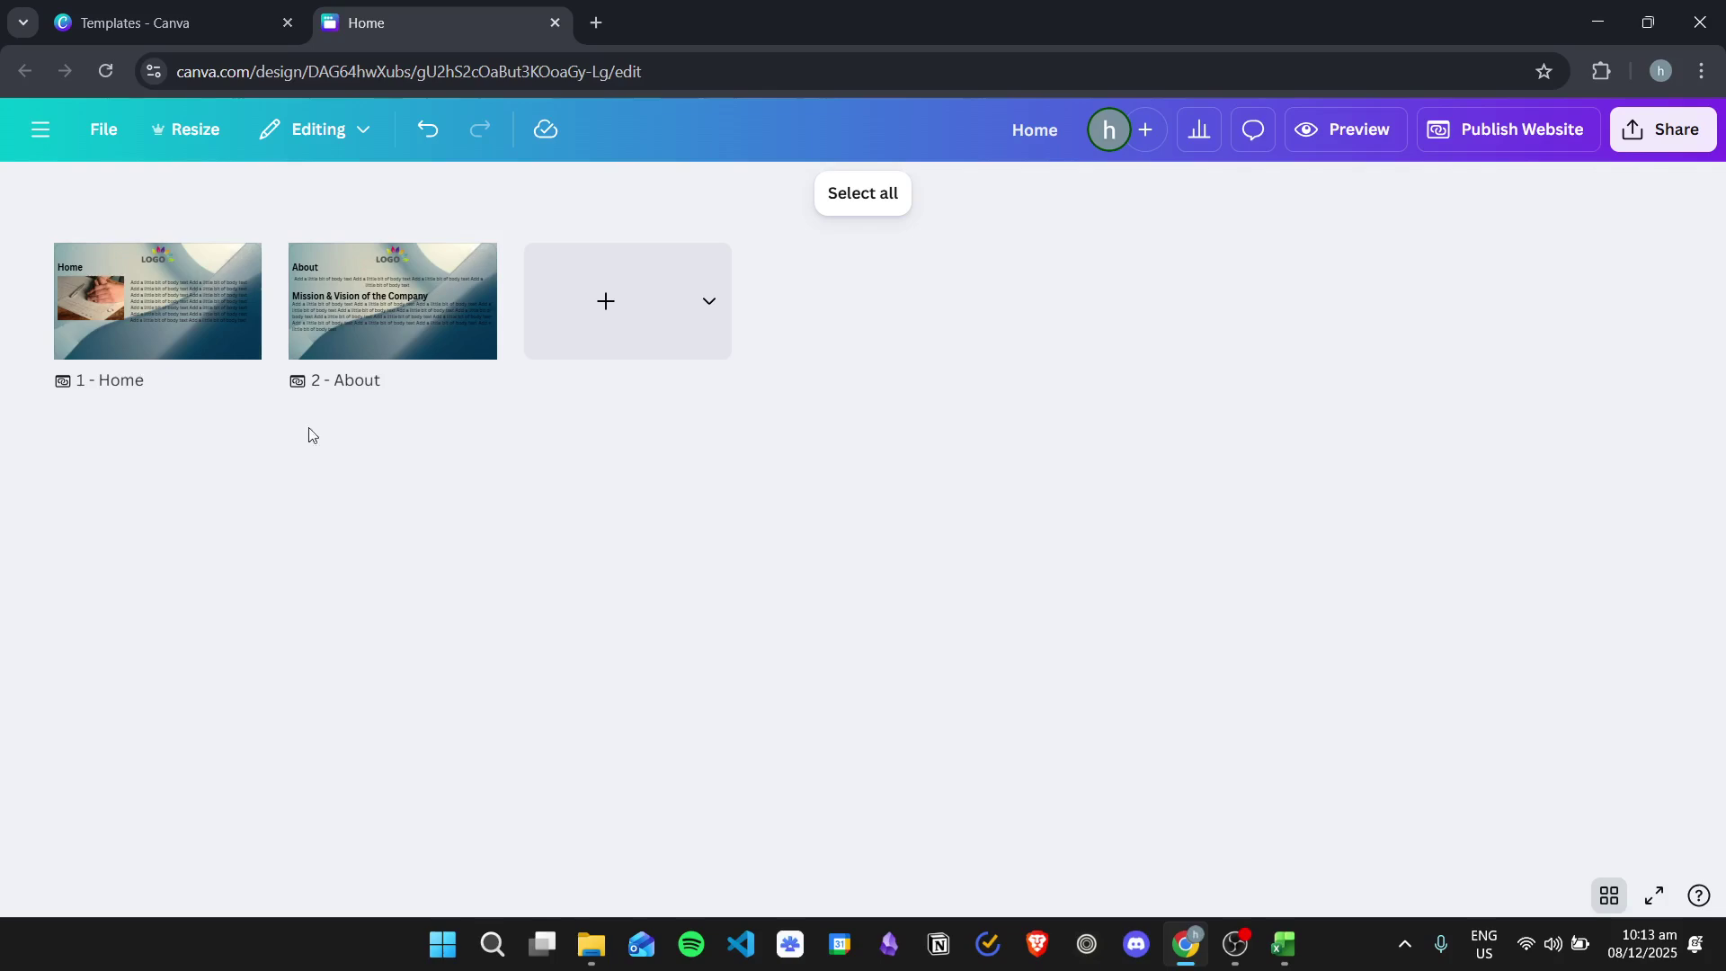
Preview the website again, check switching between Home and About in the navigation menu, and close the preview.
{"action": "left_click", "coordinate": [1339, 133]}
{"action": "scroll", "coordinate": [1403, 486], "scroll_direction": "down", "scroll_amount": 3}
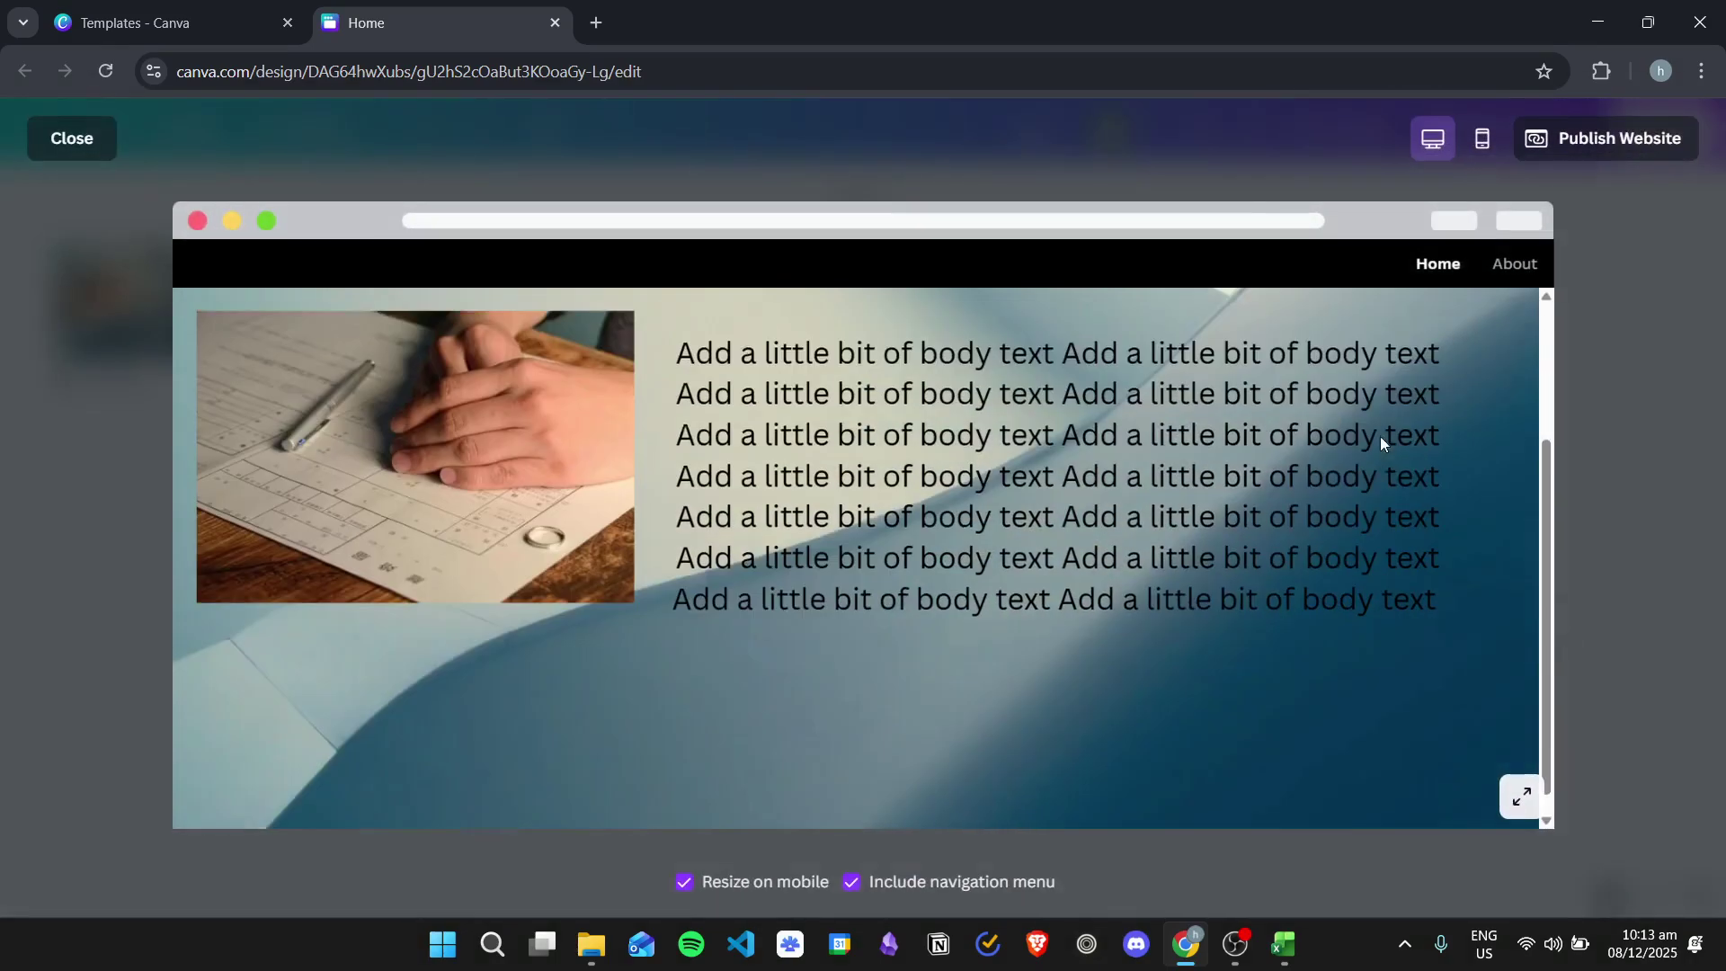
{"action": "scroll", "coordinate": [1364, 445], "scroll_direction": "up", "scroll_amount": 3}
{"action": "left_click", "coordinate": [1517, 265]}
{"action": "left_click", "coordinate": [1440, 265]}
{"action": "left_click", "coordinate": [1510, 270]}
{"action": "left_click", "coordinate": [1441, 266]}
{"action": "left_click", "coordinate": [1516, 265]}
{"action": "left_click", "coordinate": [1439, 265]}
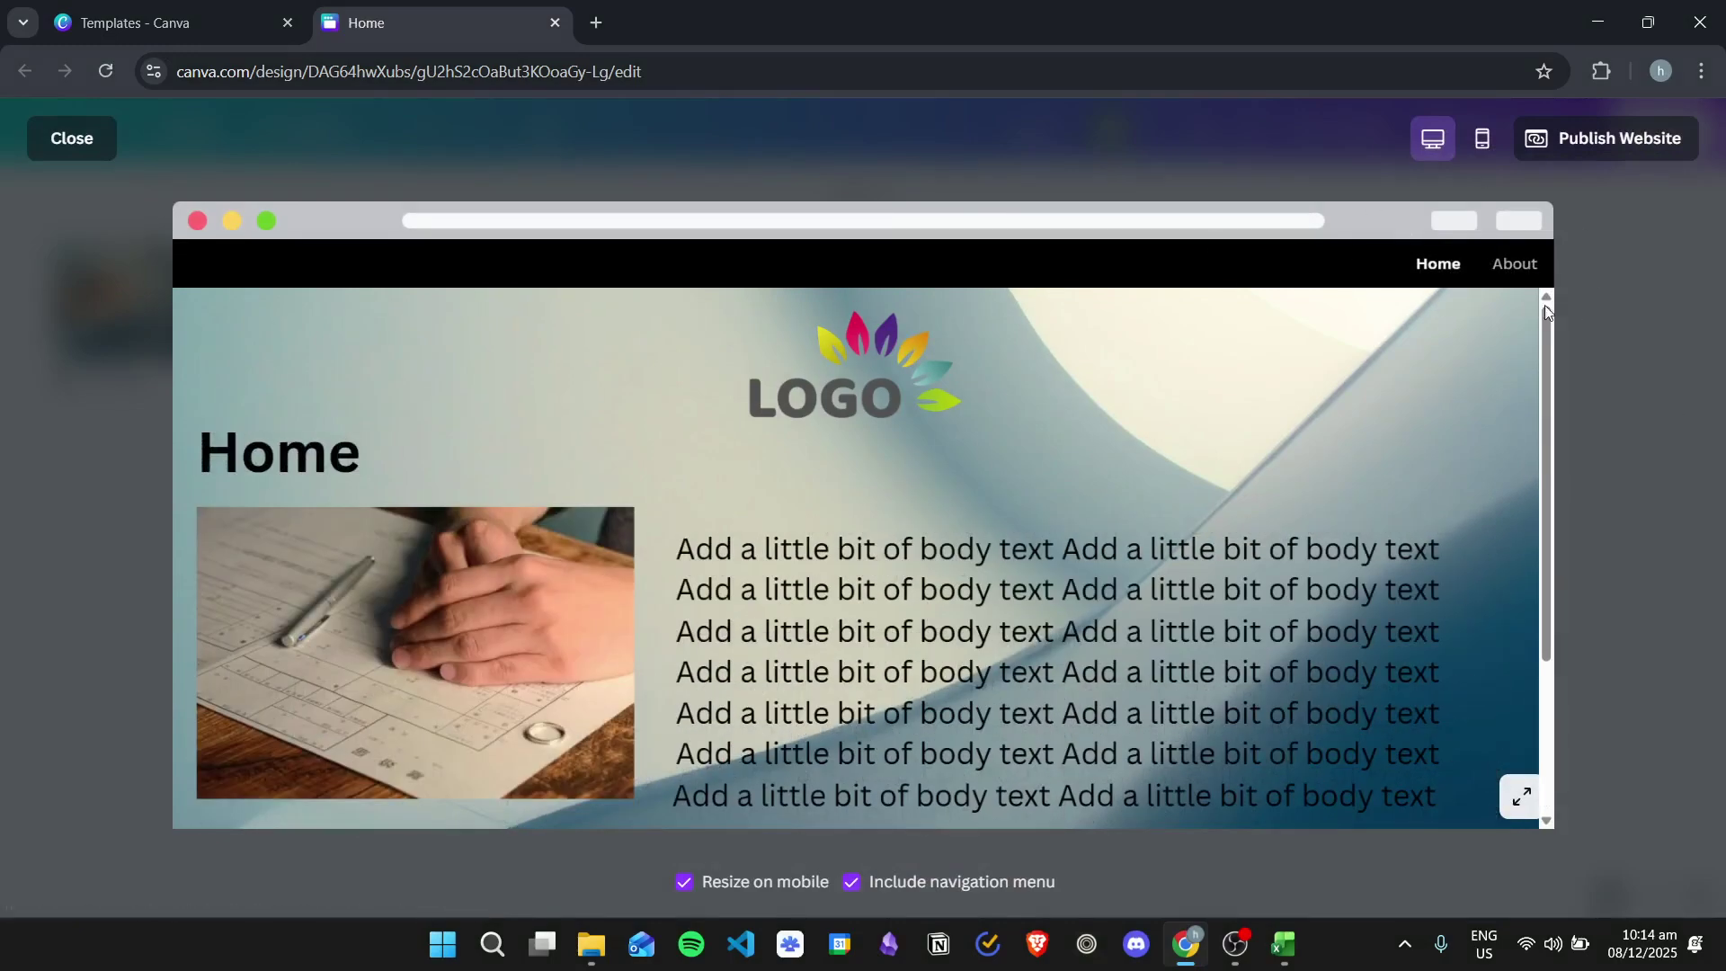
{"action": "scroll", "coordinate": [1456, 360], "scroll_direction": "down", "scroll_amount": 3}
{"action": "scroll", "coordinate": [1444, 366], "scroll_direction": "up", "scroll_amount": 3}
{"action": "left_click", "coordinate": [56, 138]}
Add a third page and copy the About page's background image onto it.
{"action": "left_click", "coordinate": [629, 333]}
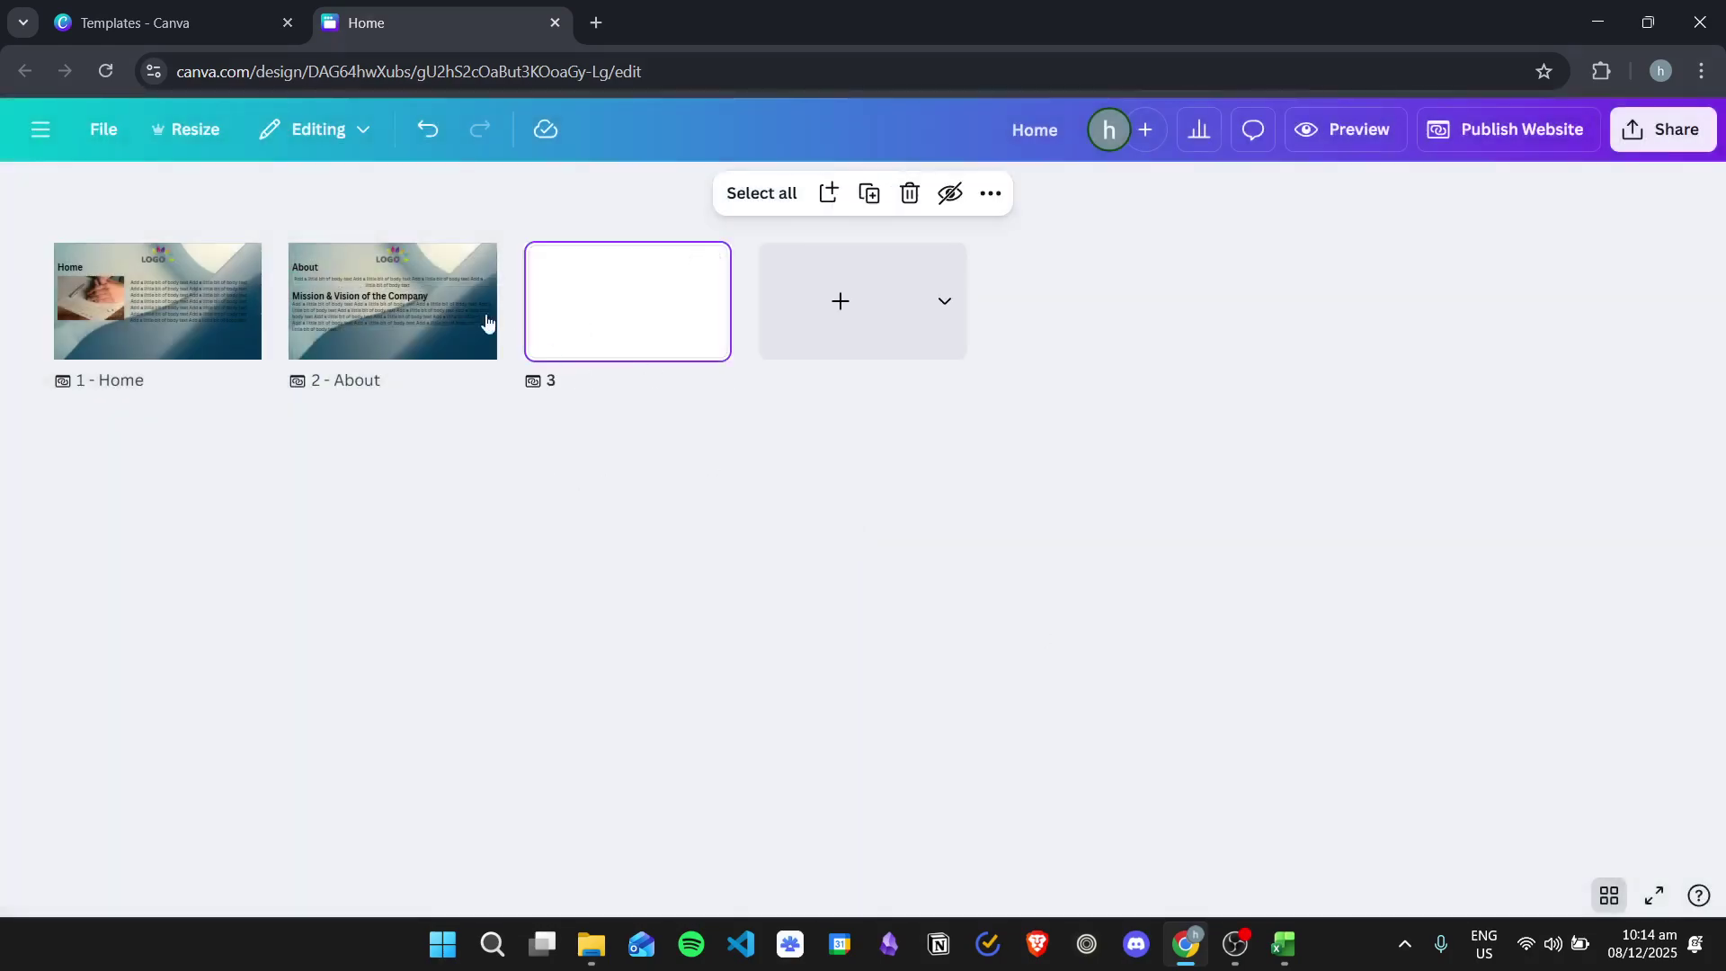
{"action": "left_click", "coordinate": [1609, 895]}
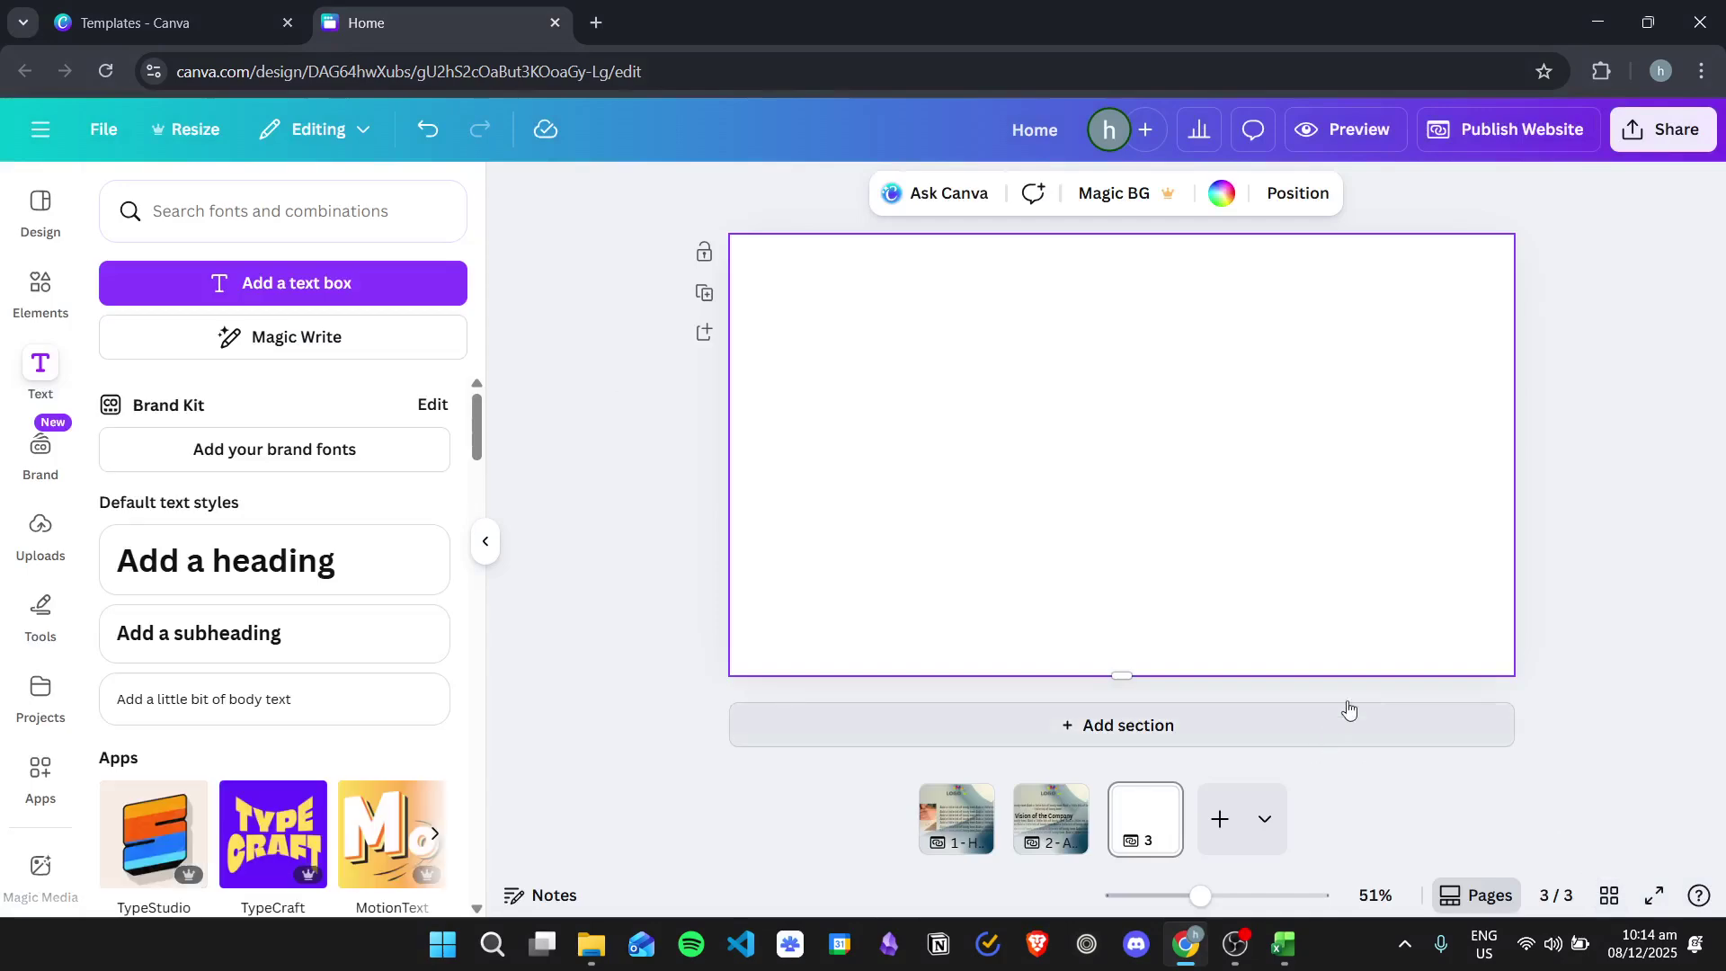
{"action": "left_click", "coordinate": [1058, 800]}
{"action": "left_click", "coordinate": [1450, 317]}
{"action": "left_click", "coordinate": [1415, 274]}
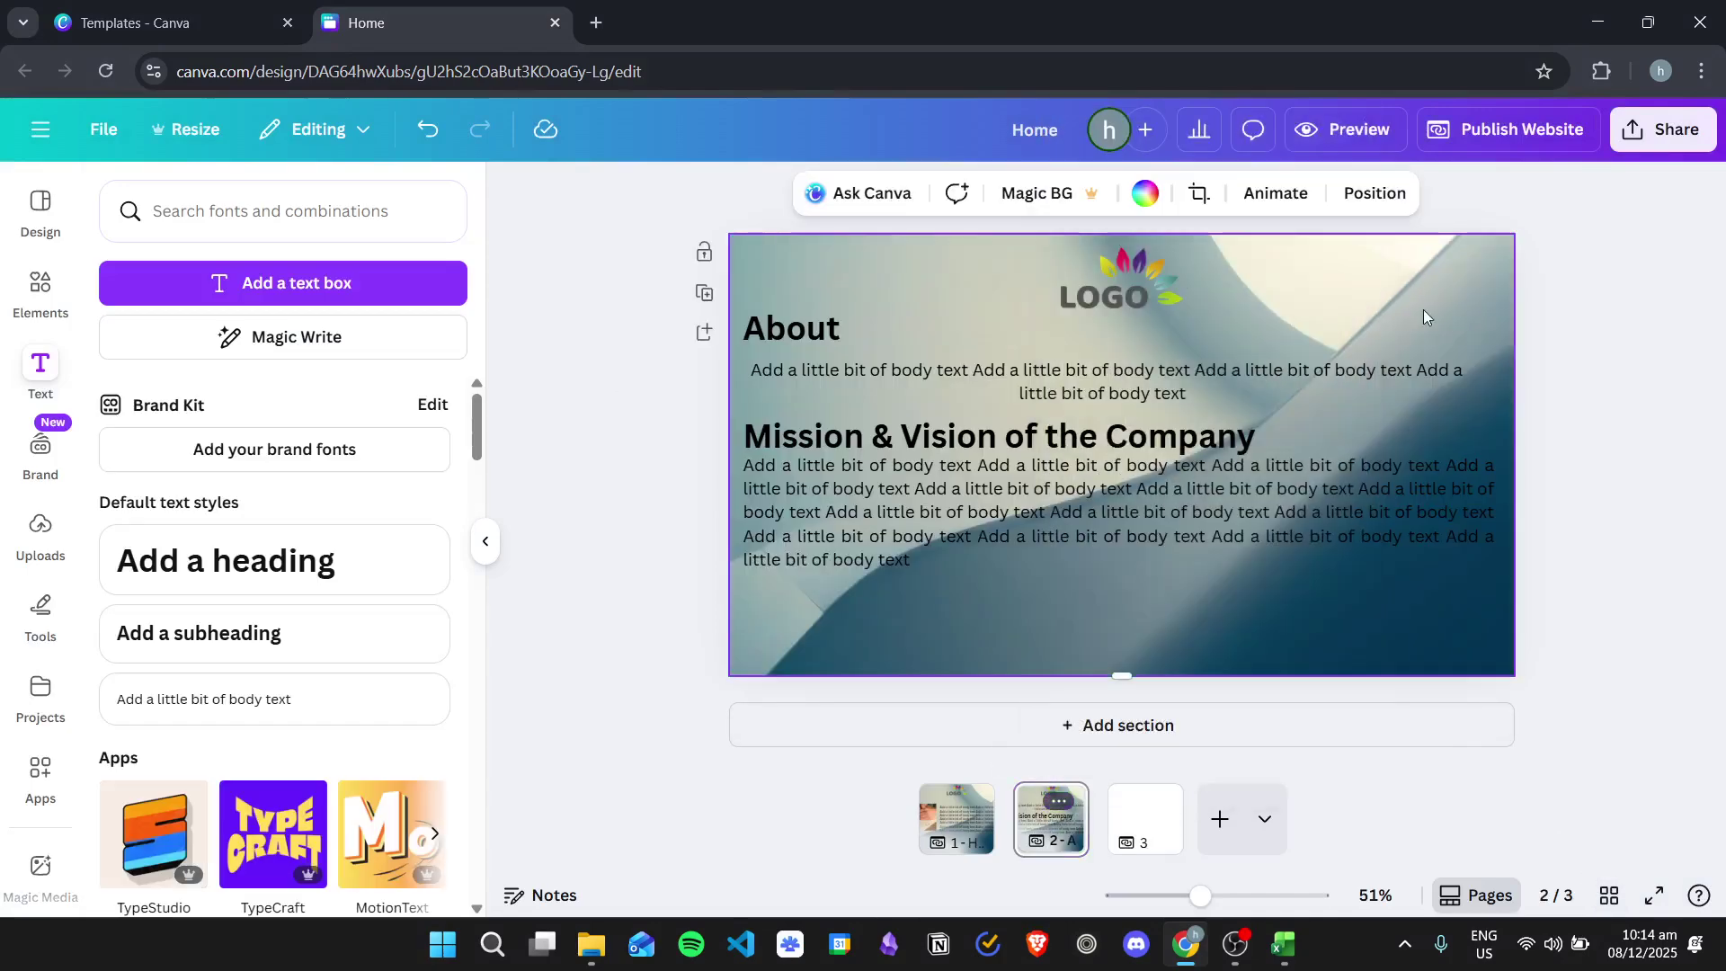
{"action": "left_click", "coordinate": [1144, 816]}
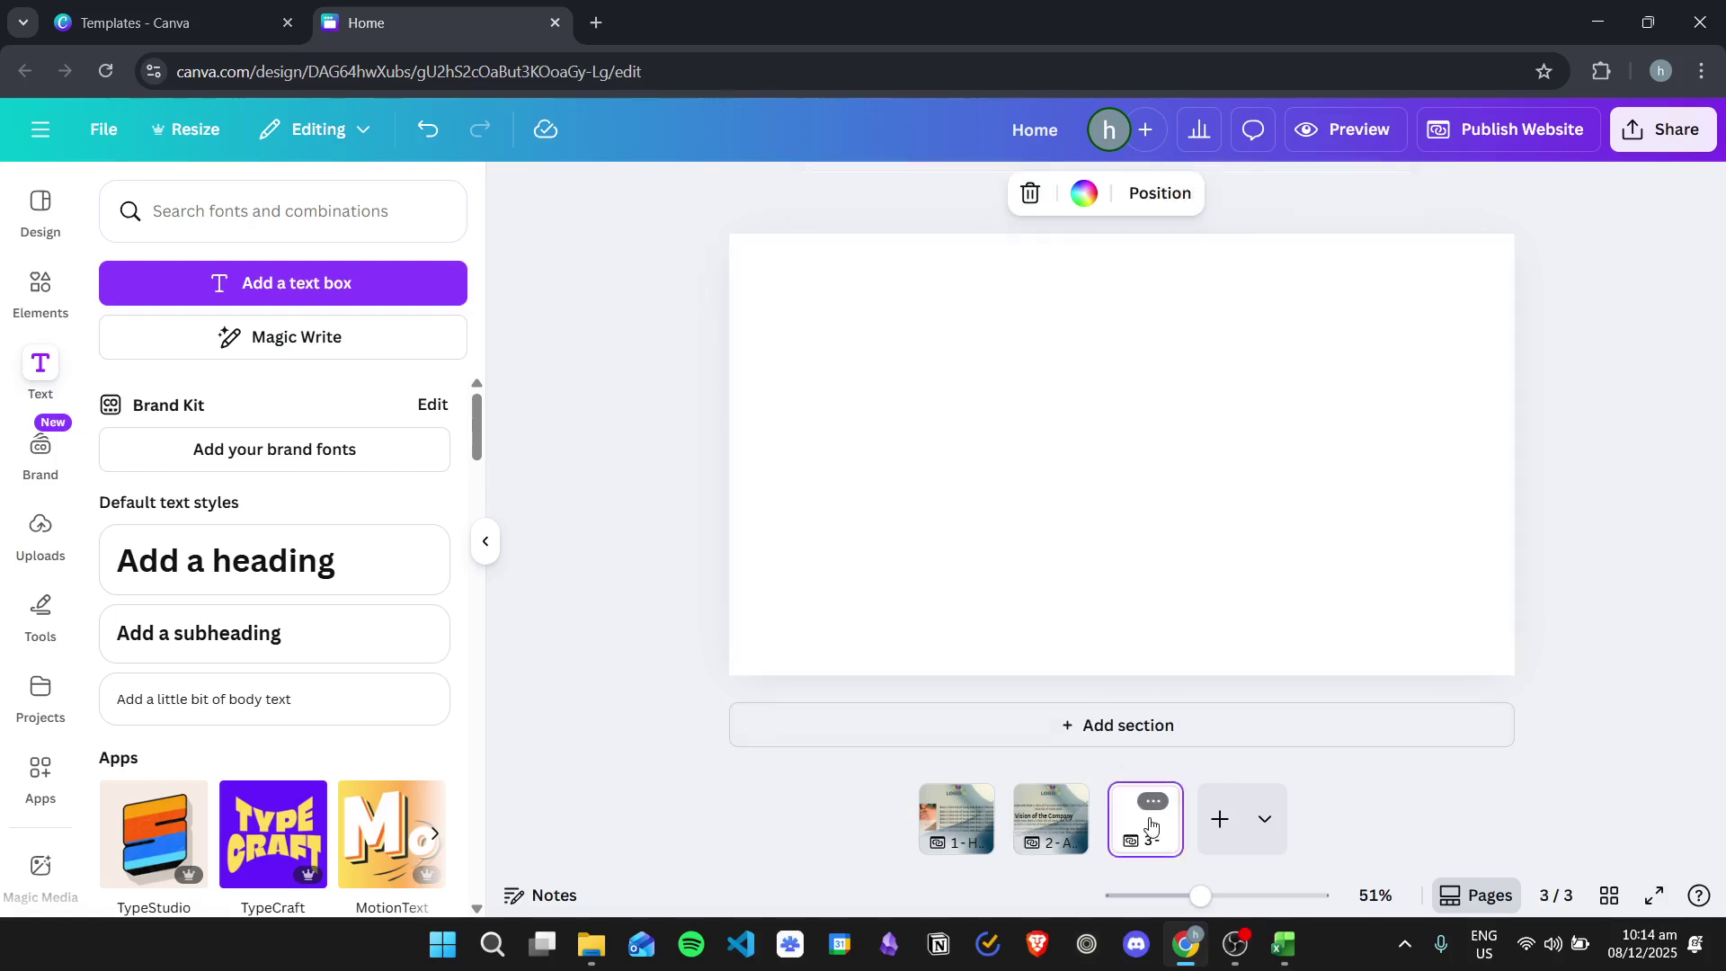
{"action": "key", "text": "ctrl+v"}
Copy the logo from the About page onto page 3.
{"action": "left_click", "coordinate": [1043, 813]}
{"action": "key", "text": "ctrl+c"}
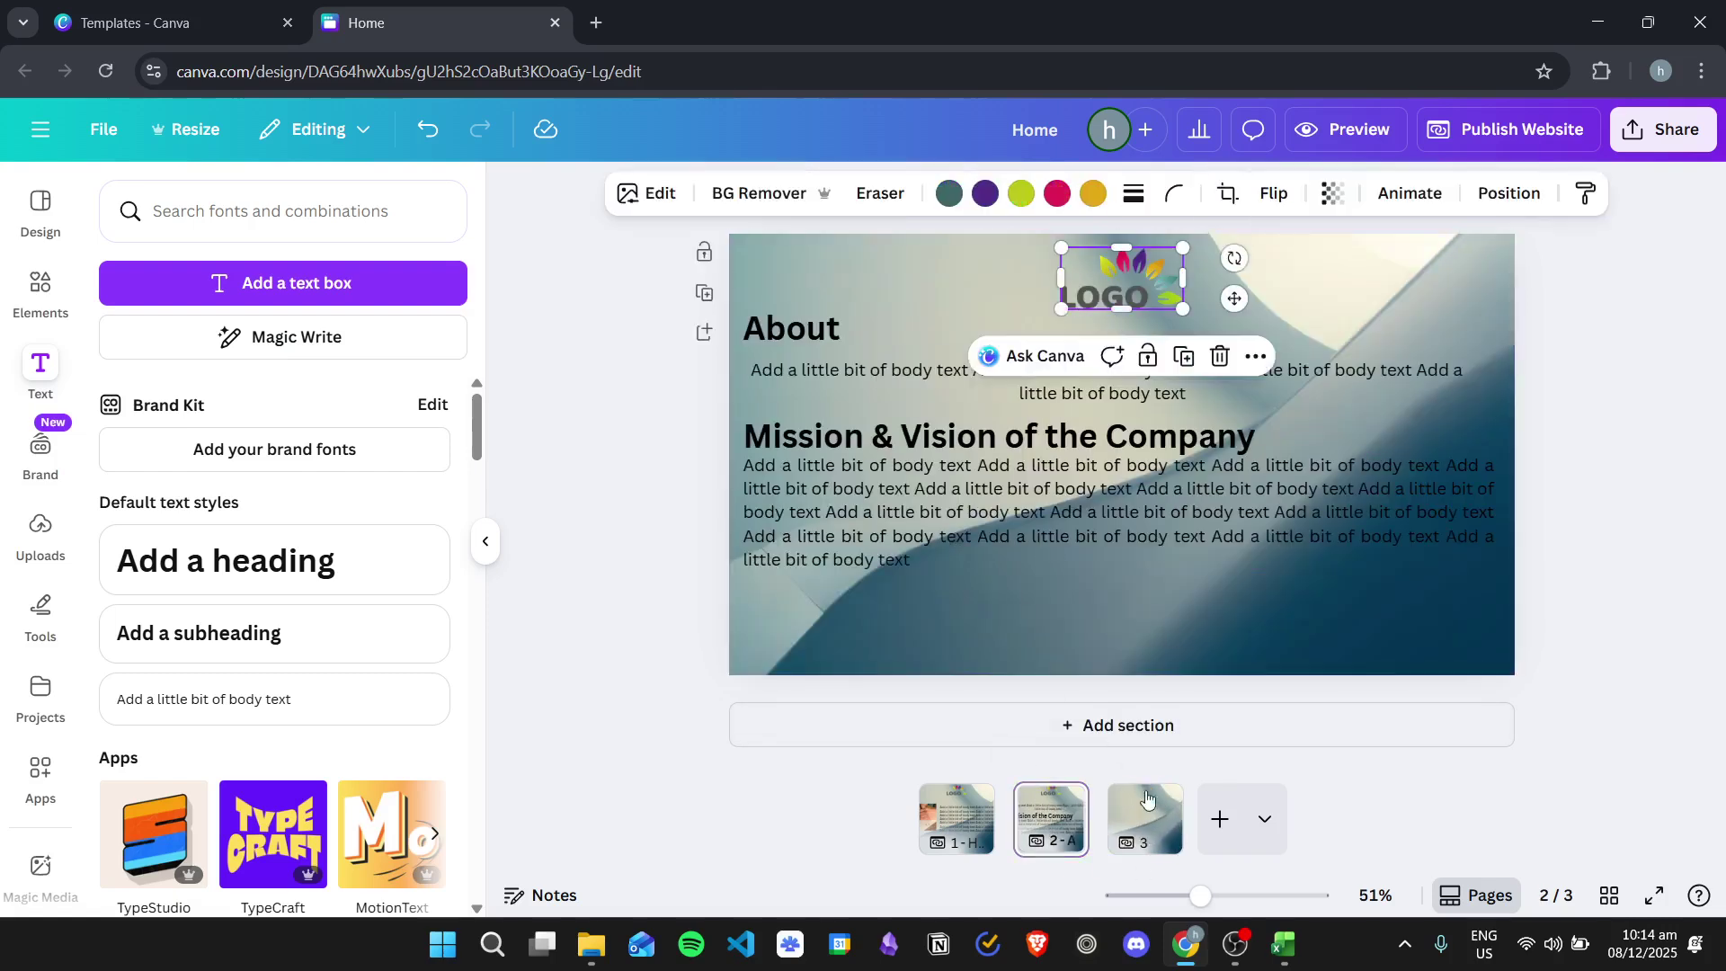
{"action": "left_click", "coordinate": [1134, 805]}
{"action": "key", "text": "ctrl+v"}
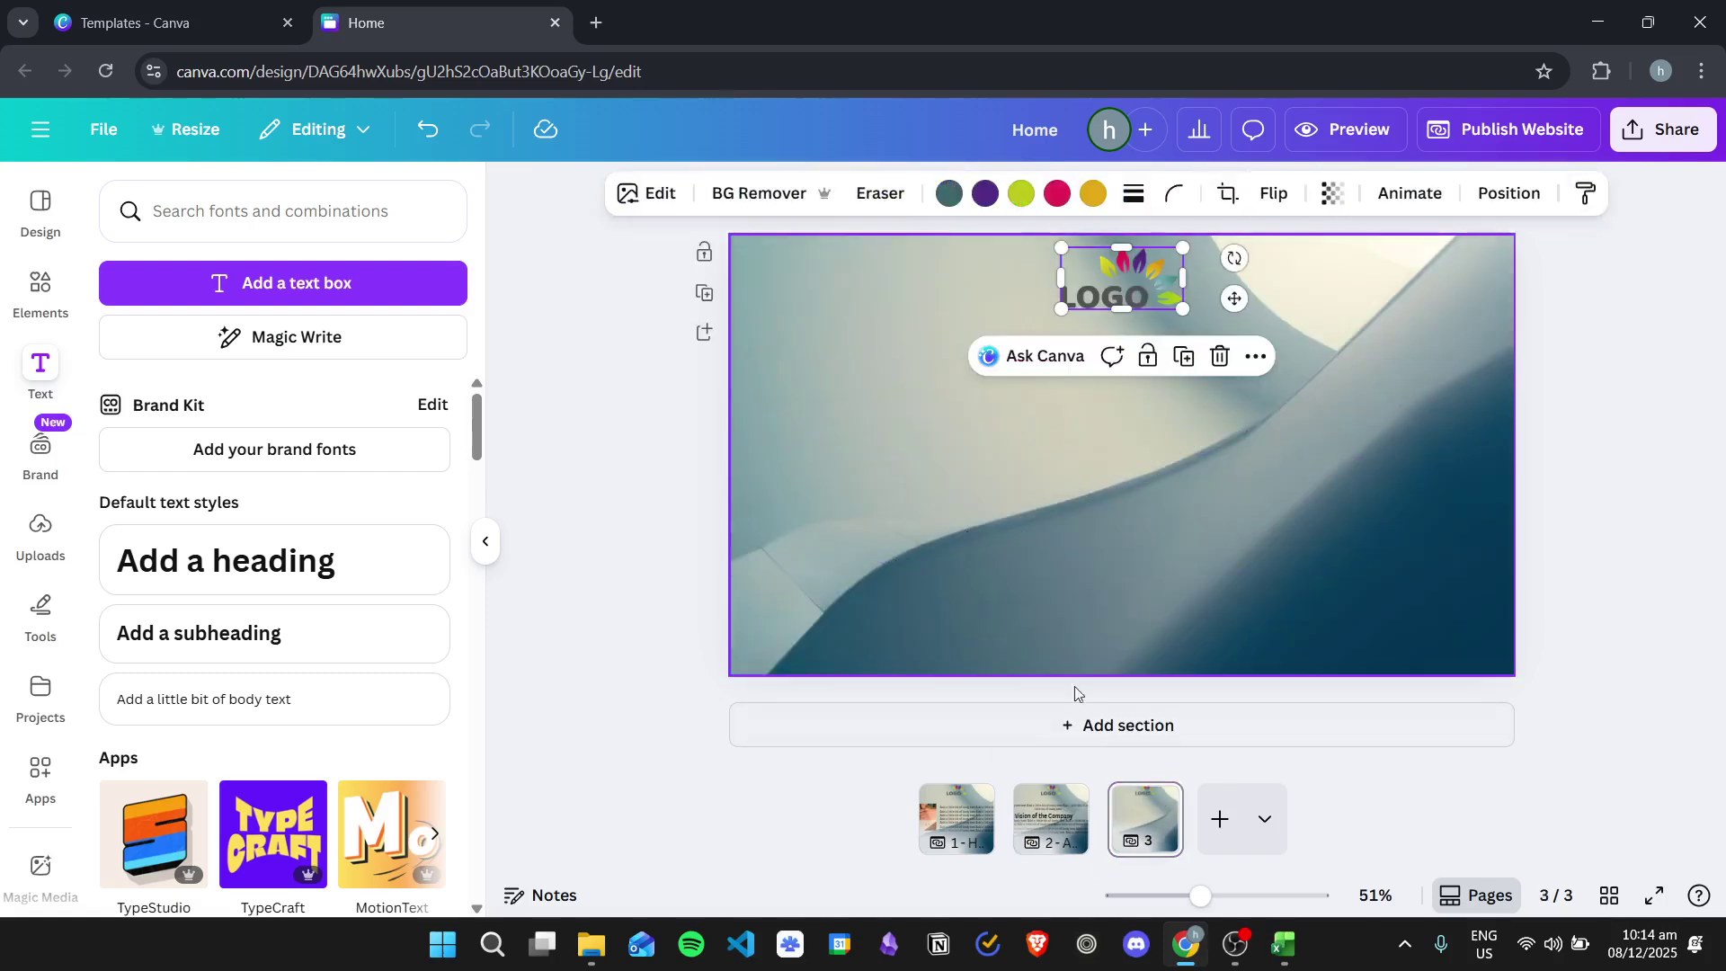
Copy the heading from the About page onto page 3 and change its text to "Blog".
{"action": "left_click", "coordinate": [1078, 818]}
{"action": "left_click", "coordinate": [1134, 804]}
{"action": "key", "text": "ctrl+v"}
{"action": "double_click", "coordinate": [840, 317]}
{"action": "type", "text": "Blpog"}
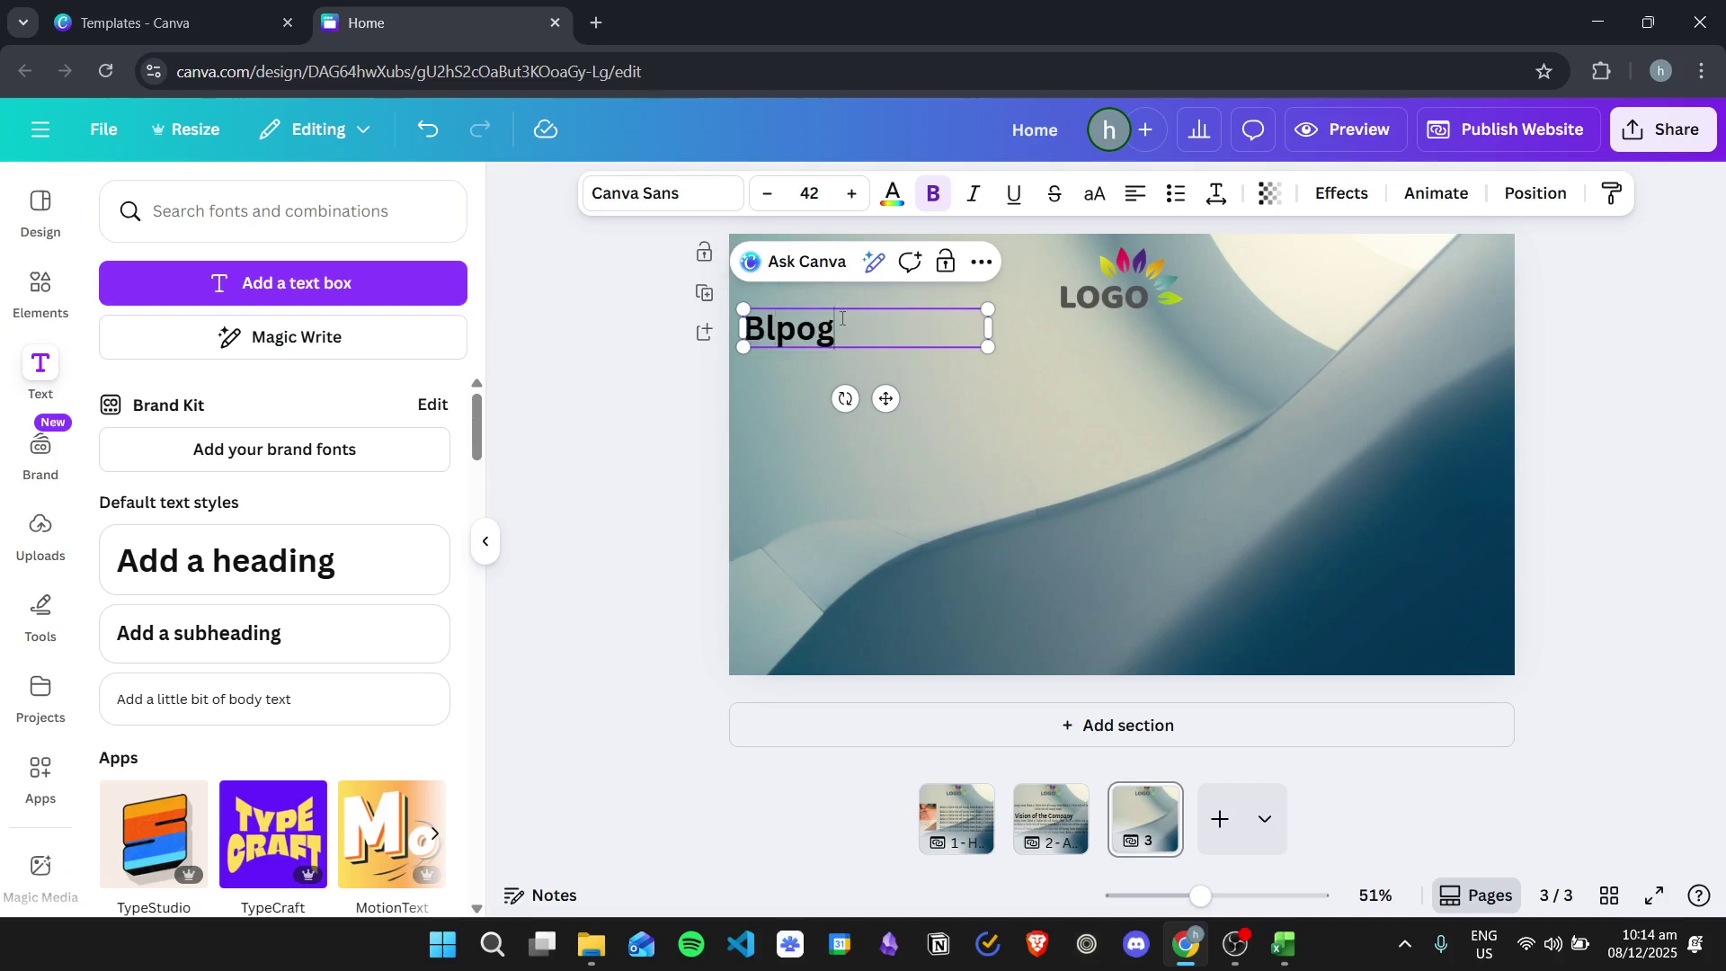
{"action": "key", "text": "BackSpace"}
{"action": "key", "text": "BackSpace"}
{"action": "key", "text": "BackSpace"}
{"action": "type", "text": "og"}
Title page 3 "Blog" in the page overview and return to the page editor.
{"action": "left_click", "coordinate": [1596, 897]}
{"action": "left_click", "coordinate": [575, 382]}
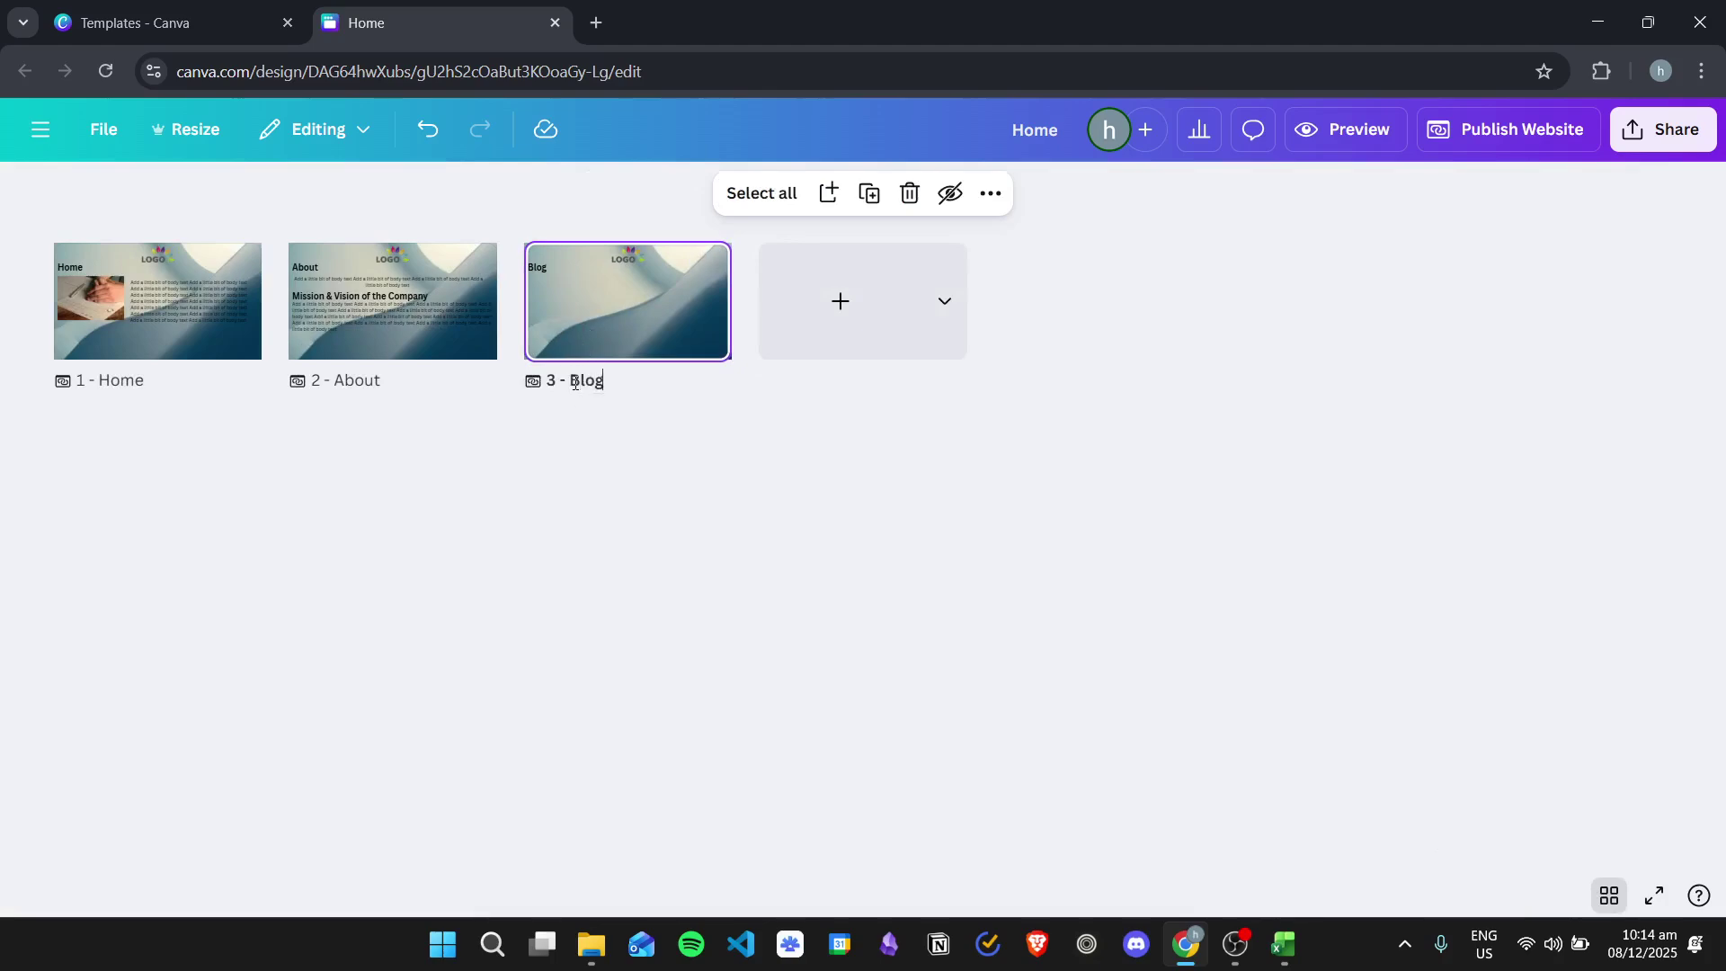
{"action": "left_click", "coordinate": [724, 465]}
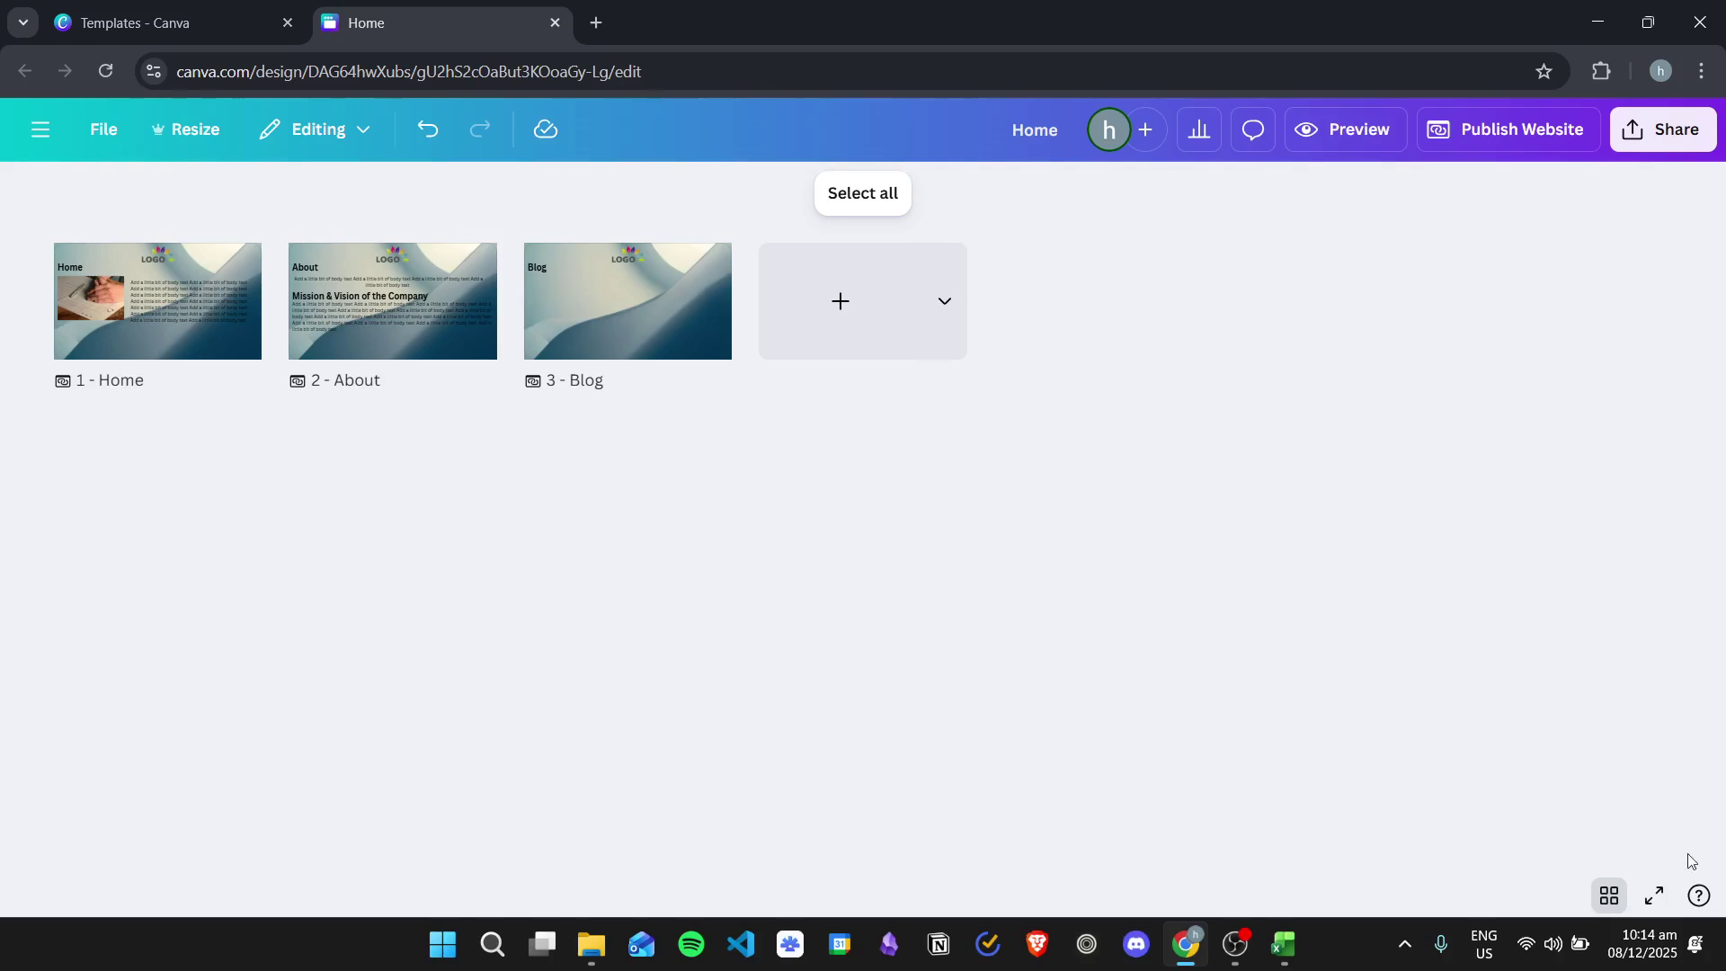
{"action": "left_click", "coordinate": [1609, 895]}
Preview the website and switch between Home, About and Blog in the navigation menu.
{"action": "left_click", "coordinate": [1348, 128]}
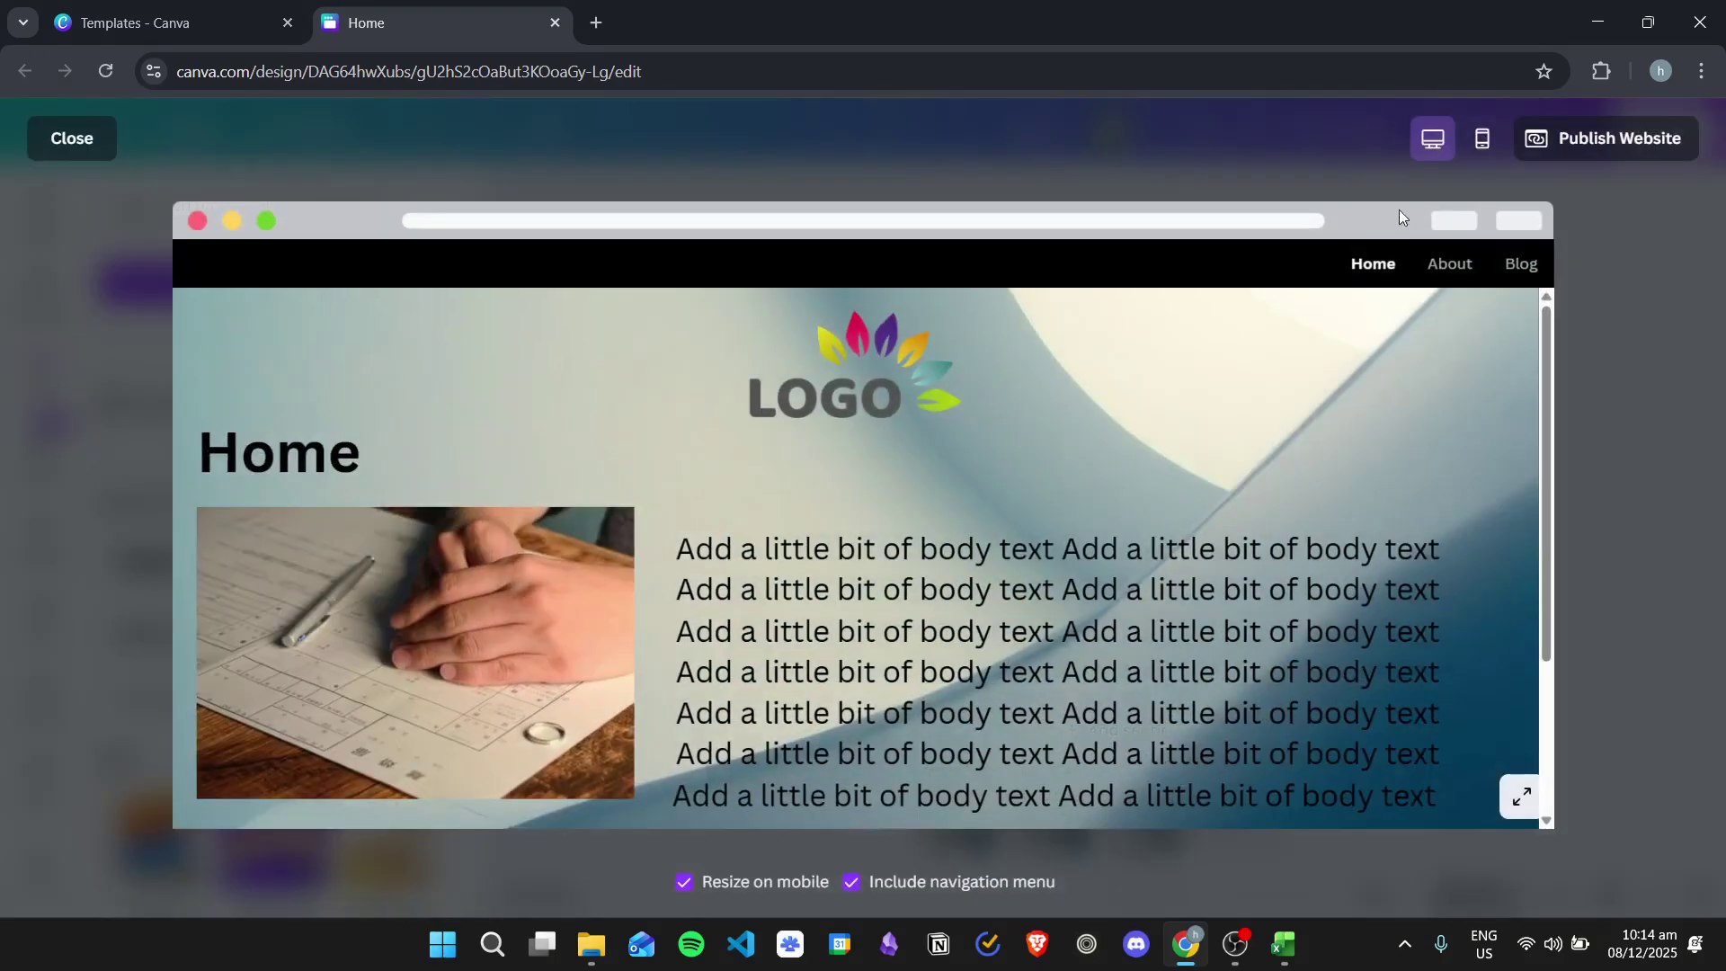
{"action": "left_click", "coordinate": [1449, 265]}
{"action": "left_click", "coordinate": [1519, 264]}
{"action": "left_click", "coordinate": [1449, 264]}
{"action": "left_click", "coordinate": [1361, 265]}
{"action": "left_click", "coordinate": [1449, 264]}
{"action": "left_click", "coordinate": [1519, 264]}
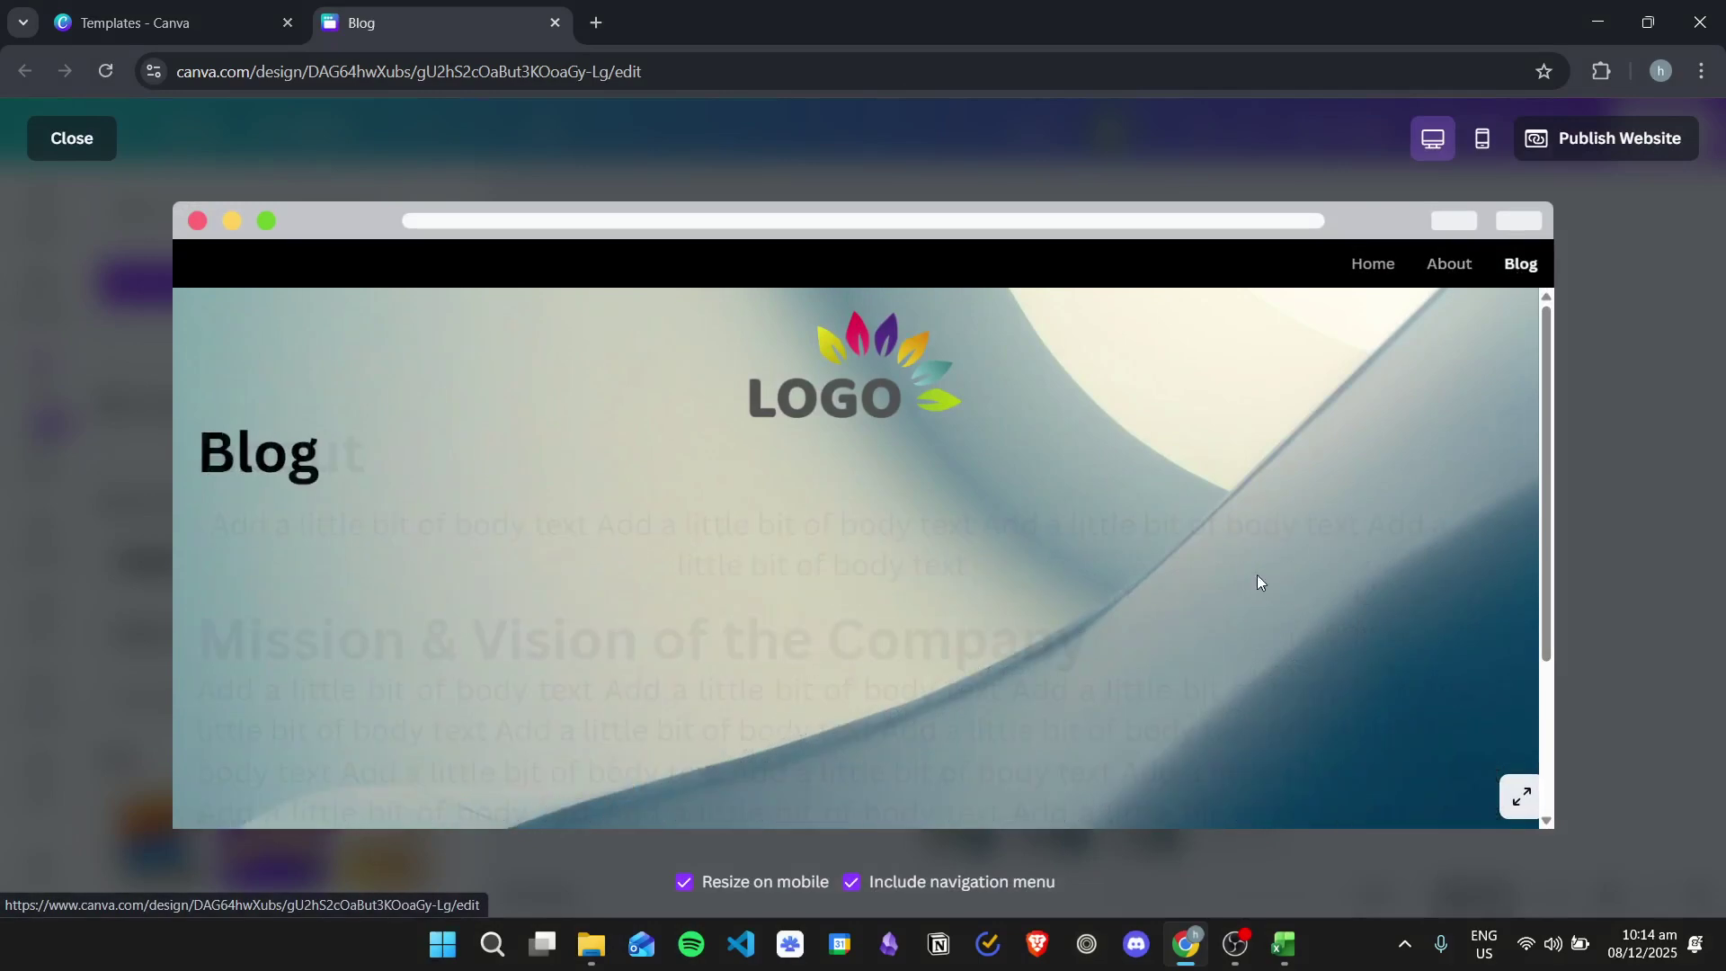
Look through the full length of the Blog page and the Home page in the preview.
{"action": "scroll", "coordinate": [1125, 435], "scroll_direction": "down", "scroll_amount": 1}
{"action": "scroll", "coordinate": [1126, 435], "scroll_direction": "down", "scroll_amount": 1}
{"action": "scroll", "coordinate": [1205, 481], "scroll_direction": "up", "scroll_amount": 2}
{"action": "left_click", "coordinate": [1373, 264]}
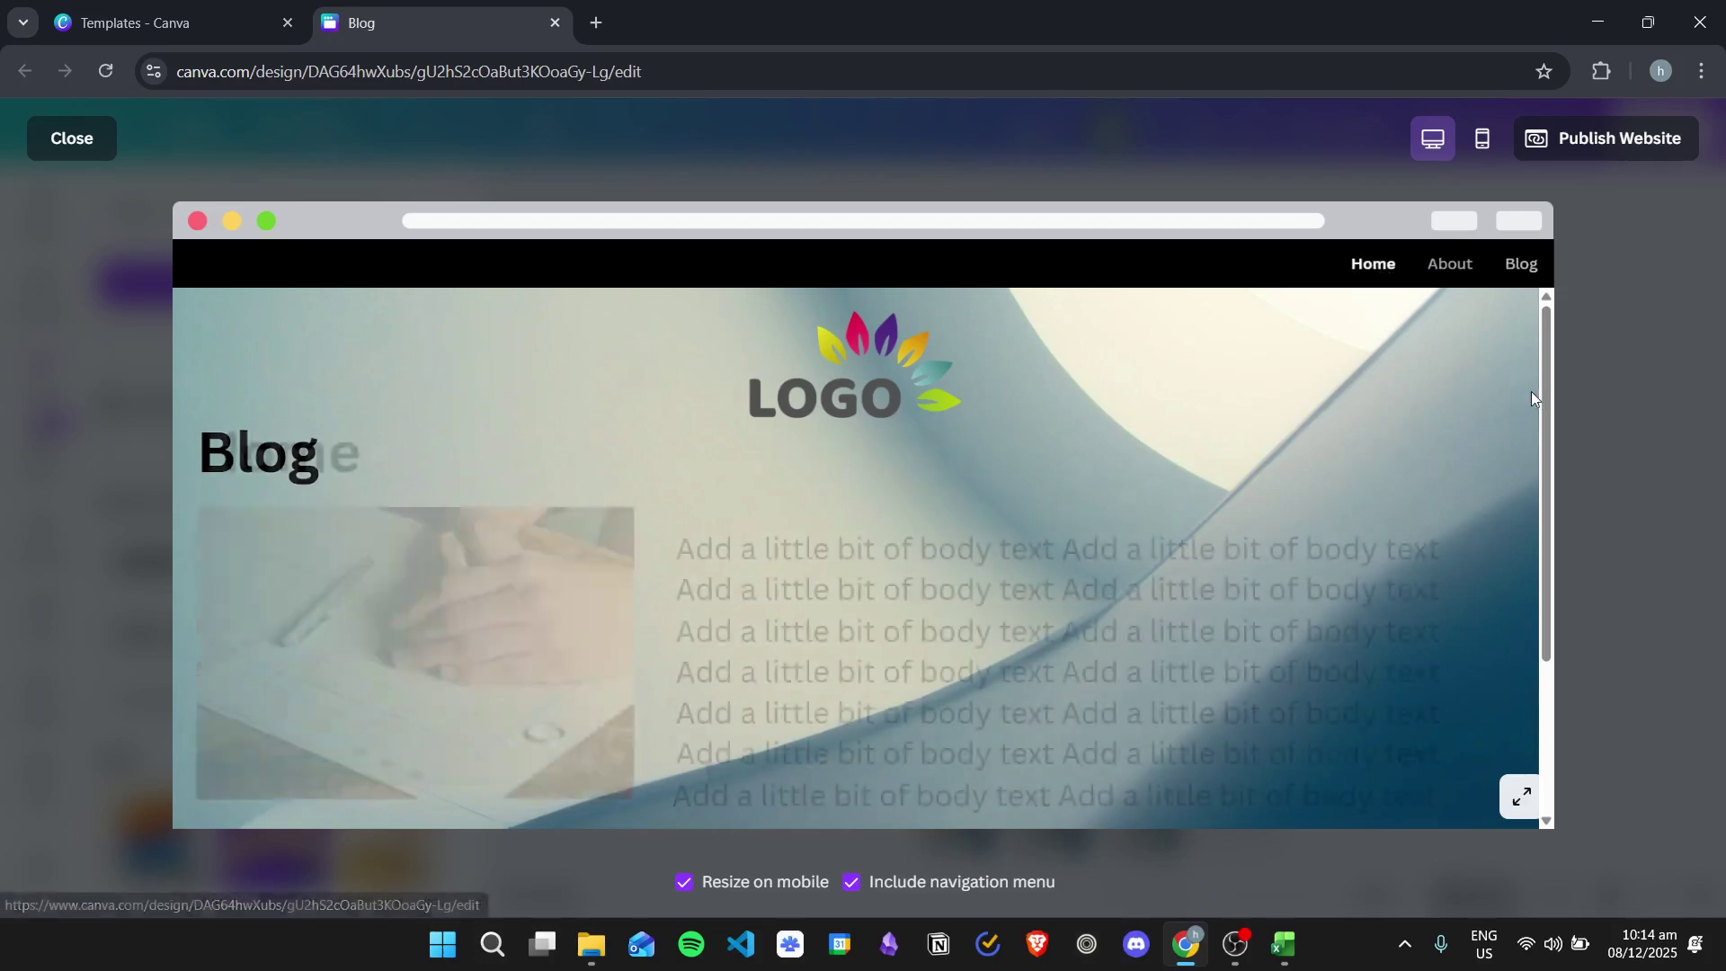
{"action": "scroll", "coordinate": [1111, 417], "scroll_direction": "down", "scroll_amount": 2}
{"action": "scroll", "coordinate": [1321, 408], "scroll_direction": "up", "scroll_amount": 2}
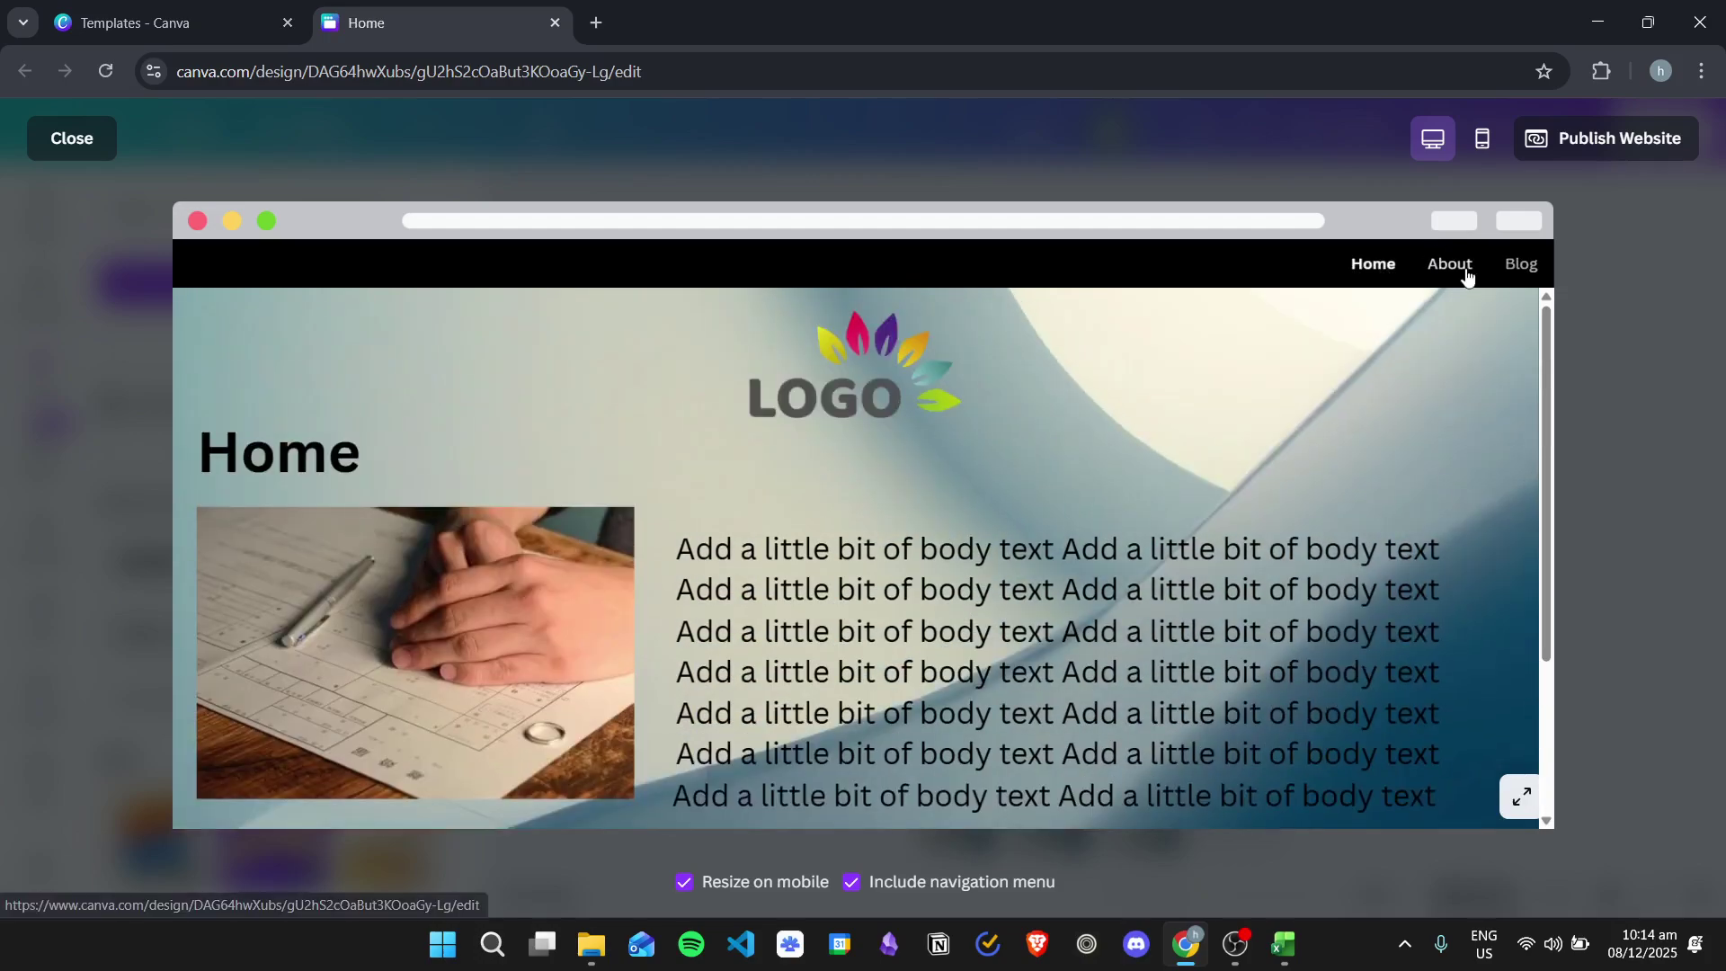
Check the About, Blog and Home links in the previewed navigation menu once more and close the preview.
{"action": "left_click", "coordinate": [1448, 264]}
{"action": "left_click", "coordinate": [1516, 261]}
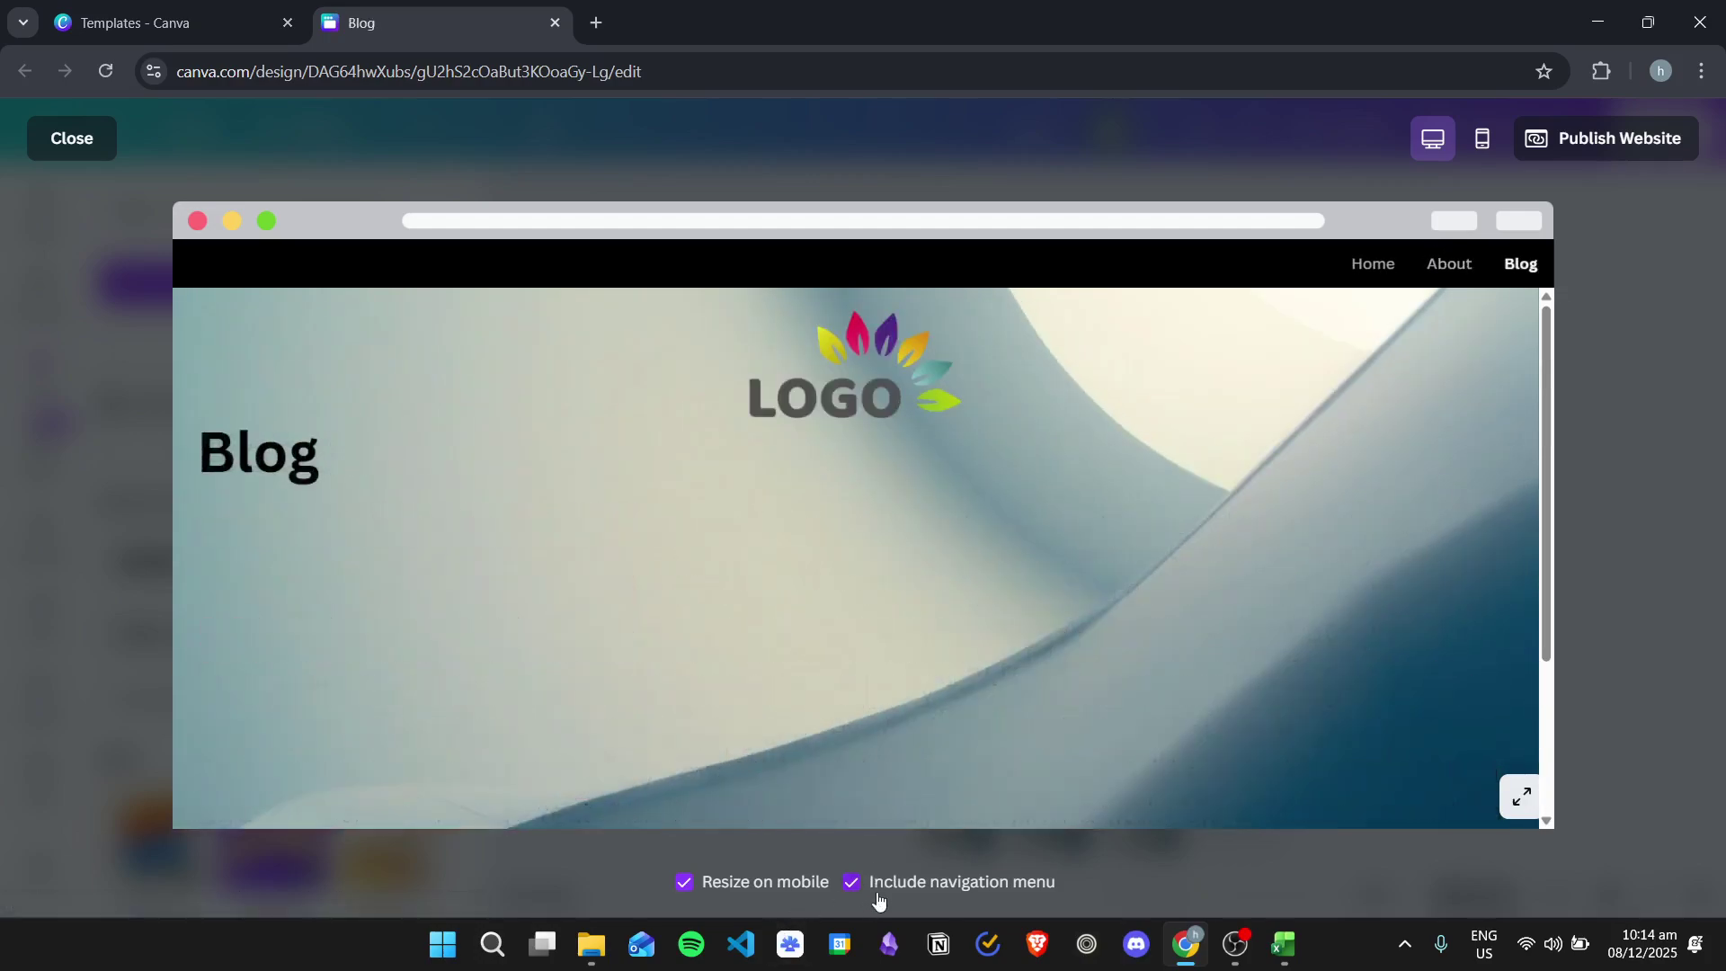
{"action": "left_click", "coordinate": [1449, 268]}
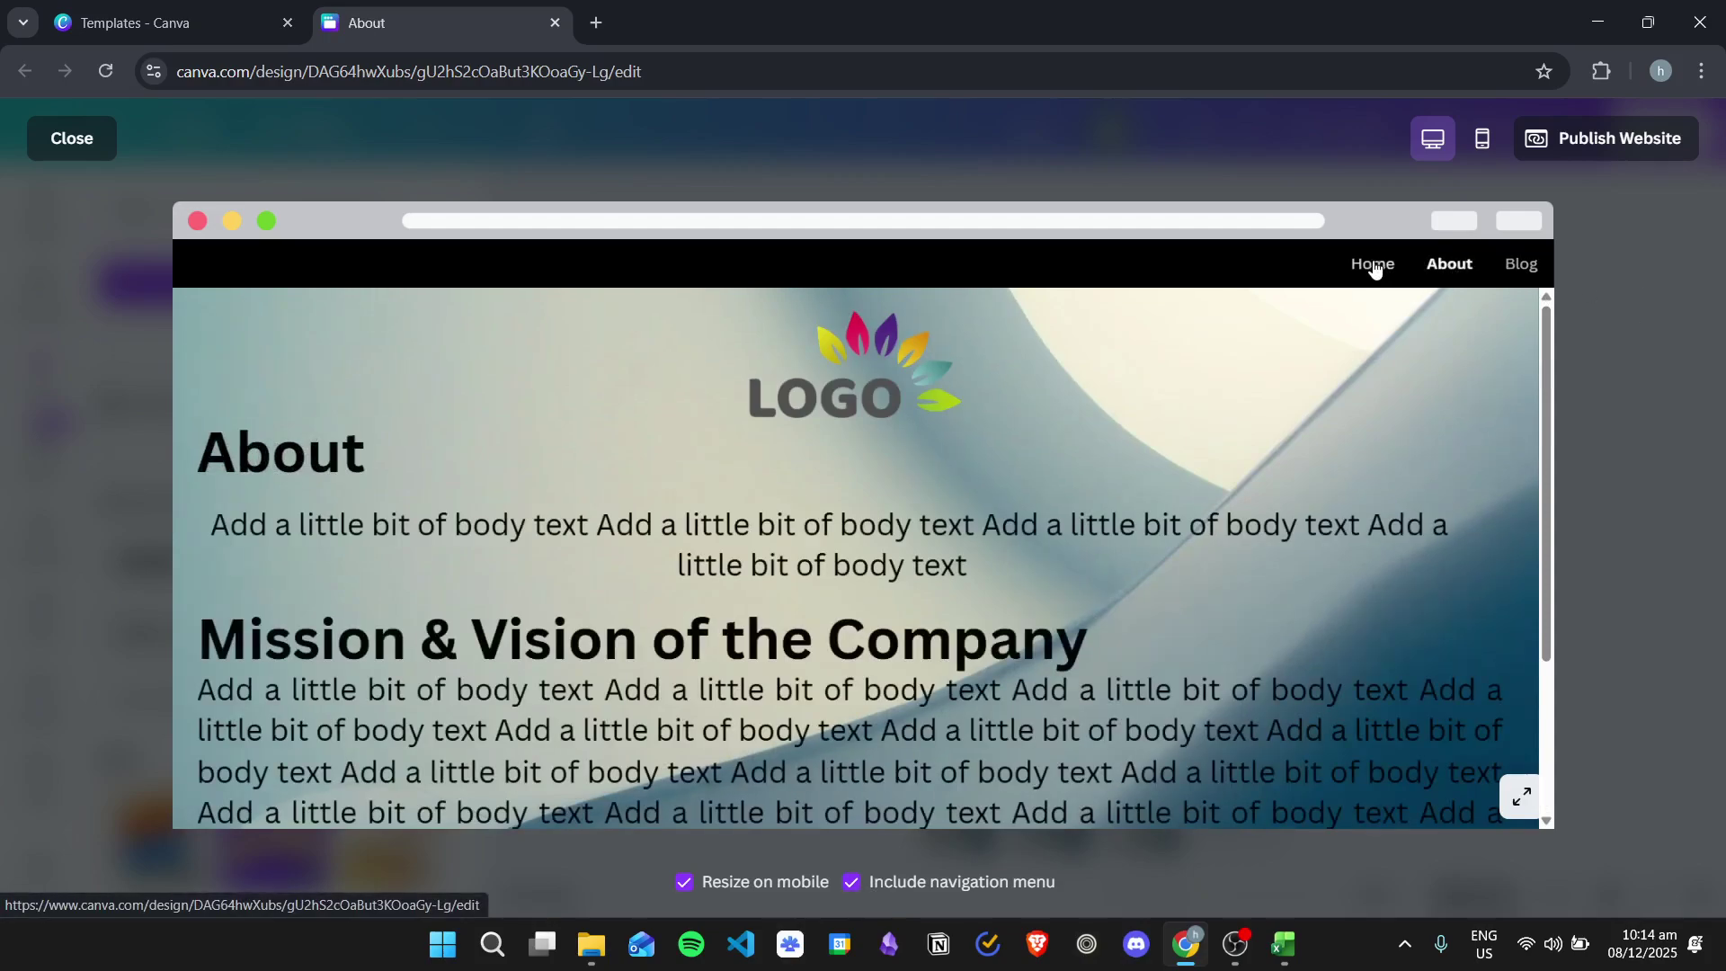
{"action": "left_click", "coordinate": [1374, 266]}
{"action": "left_click", "coordinate": [1452, 268]}
{"action": "left_click", "coordinate": [1531, 275]}
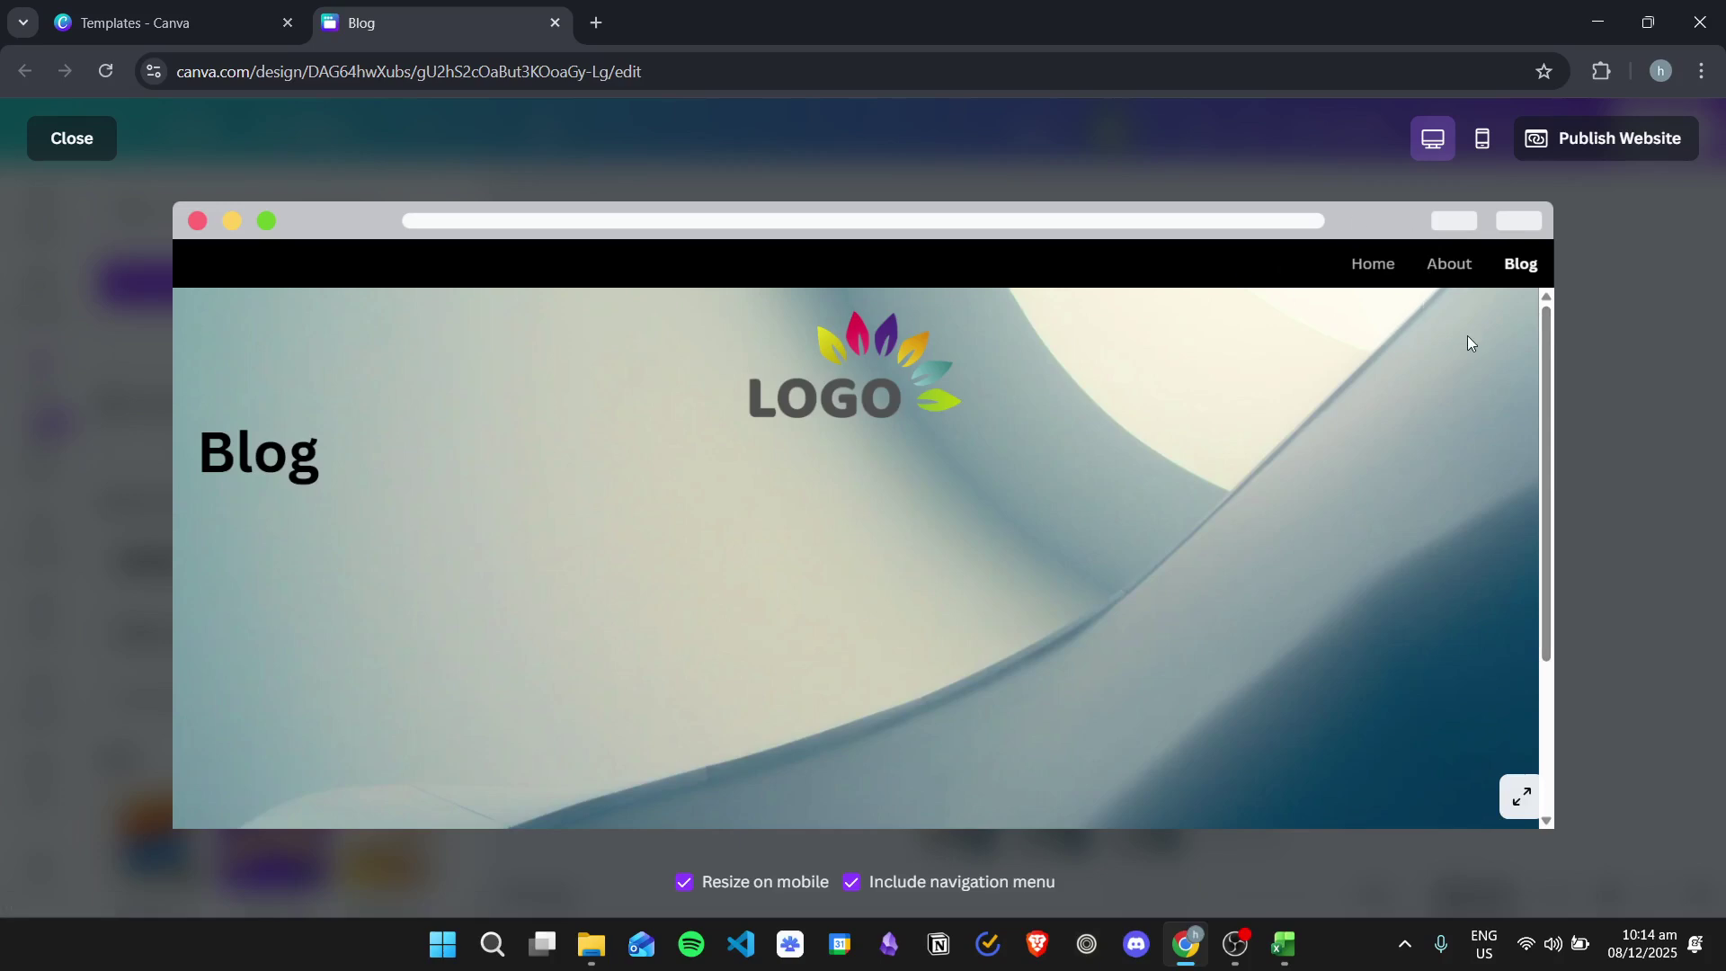
{"action": "left_click", "coordinate": [73, 140]}
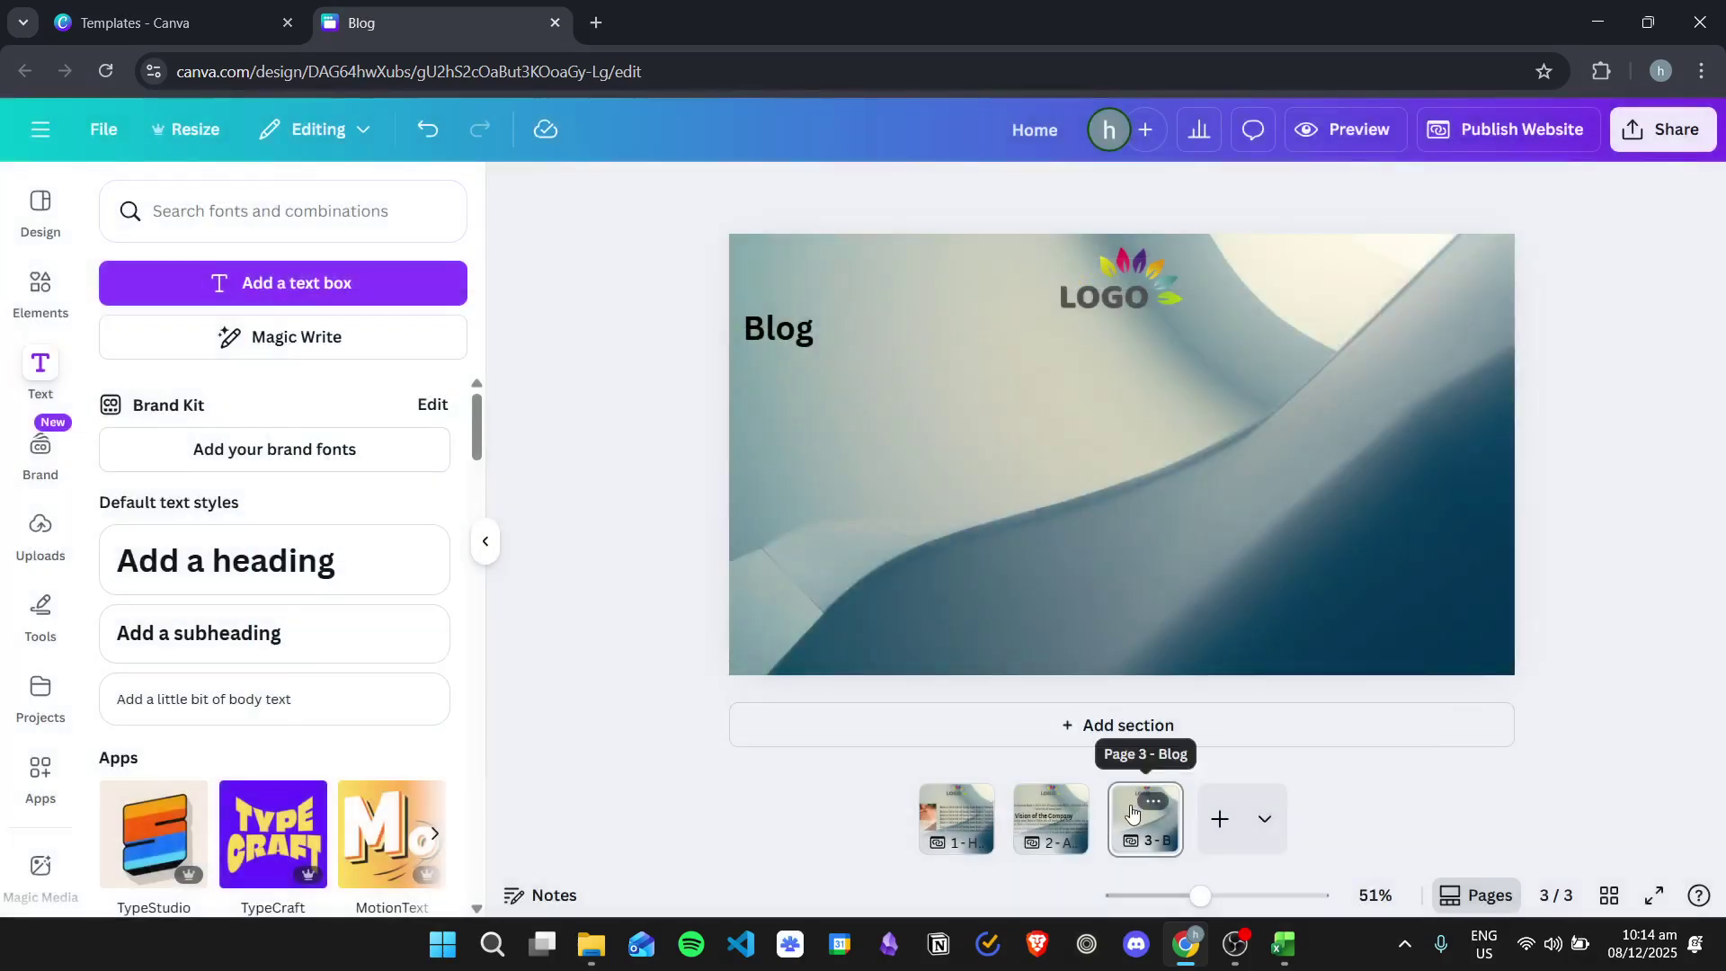
Move the Blog page ahead of Home, check the reordered navigation menu in a preview, and close it.
{"action": "mouse_move", "coordinate": [1091, 805]}
{"action": "left_mouse_down"}
{"action": "mouse_move", "coordinate": [1002, 813]}
{"action": "mouse_move", "coordinate": [1078, 814]}
{"action": "left_mouse_up"}
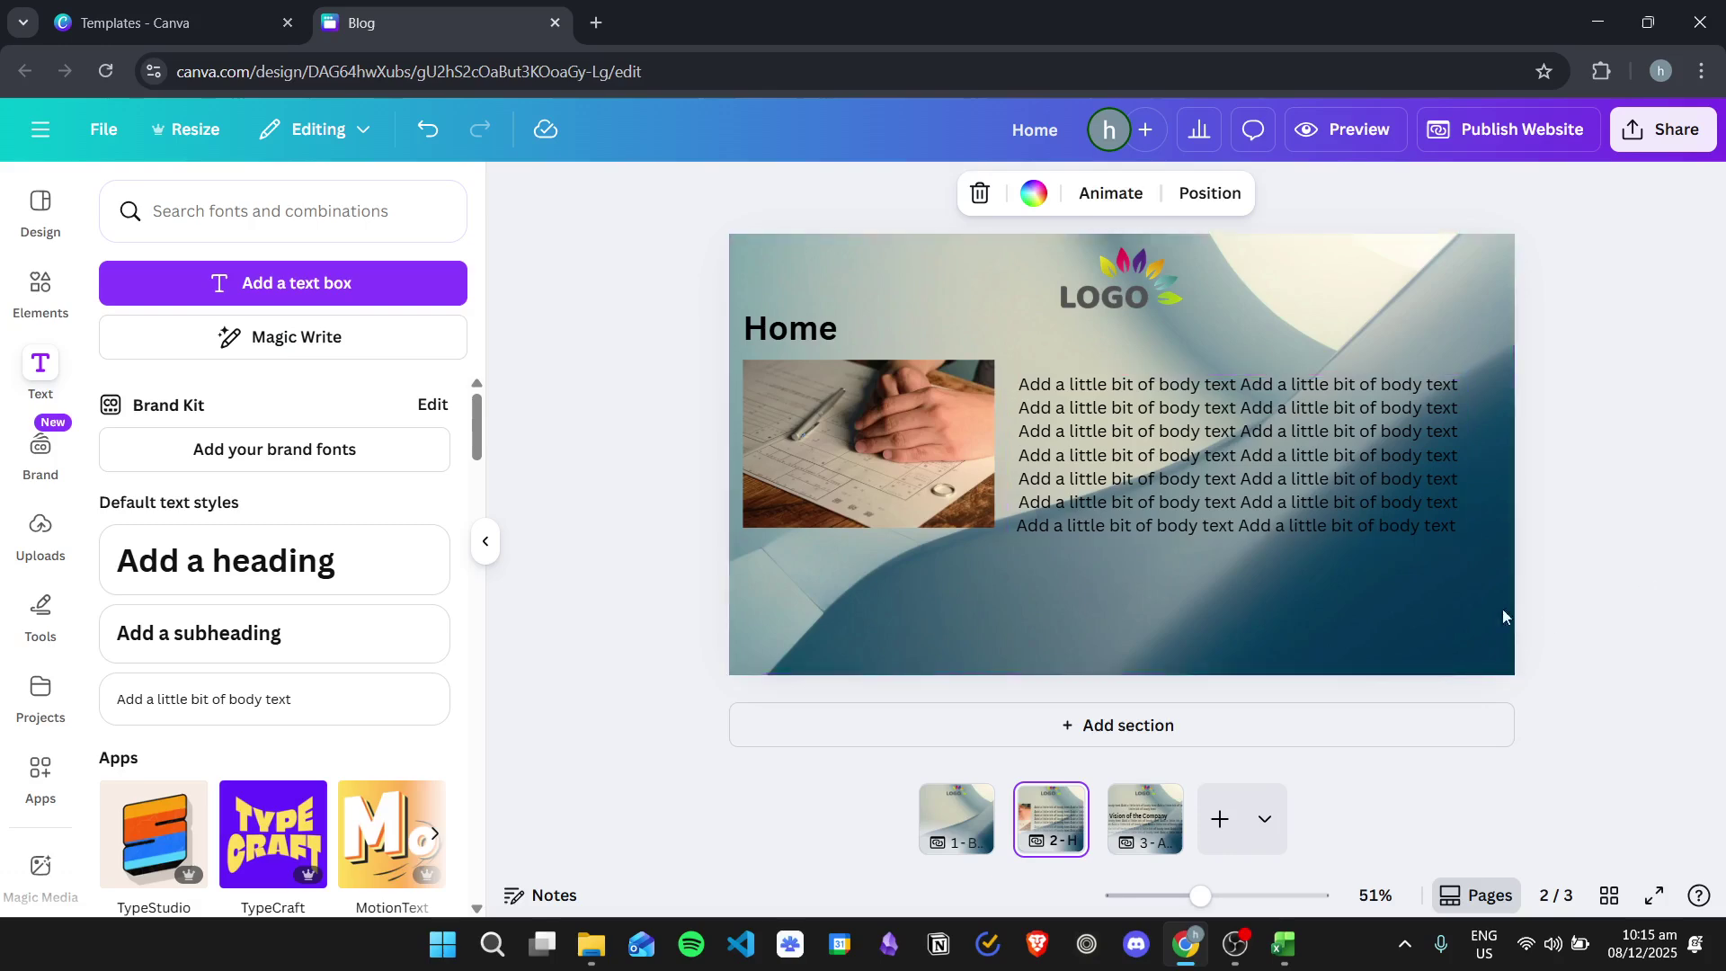
{"action": "left_click", "coordinate": [1319, 129]}
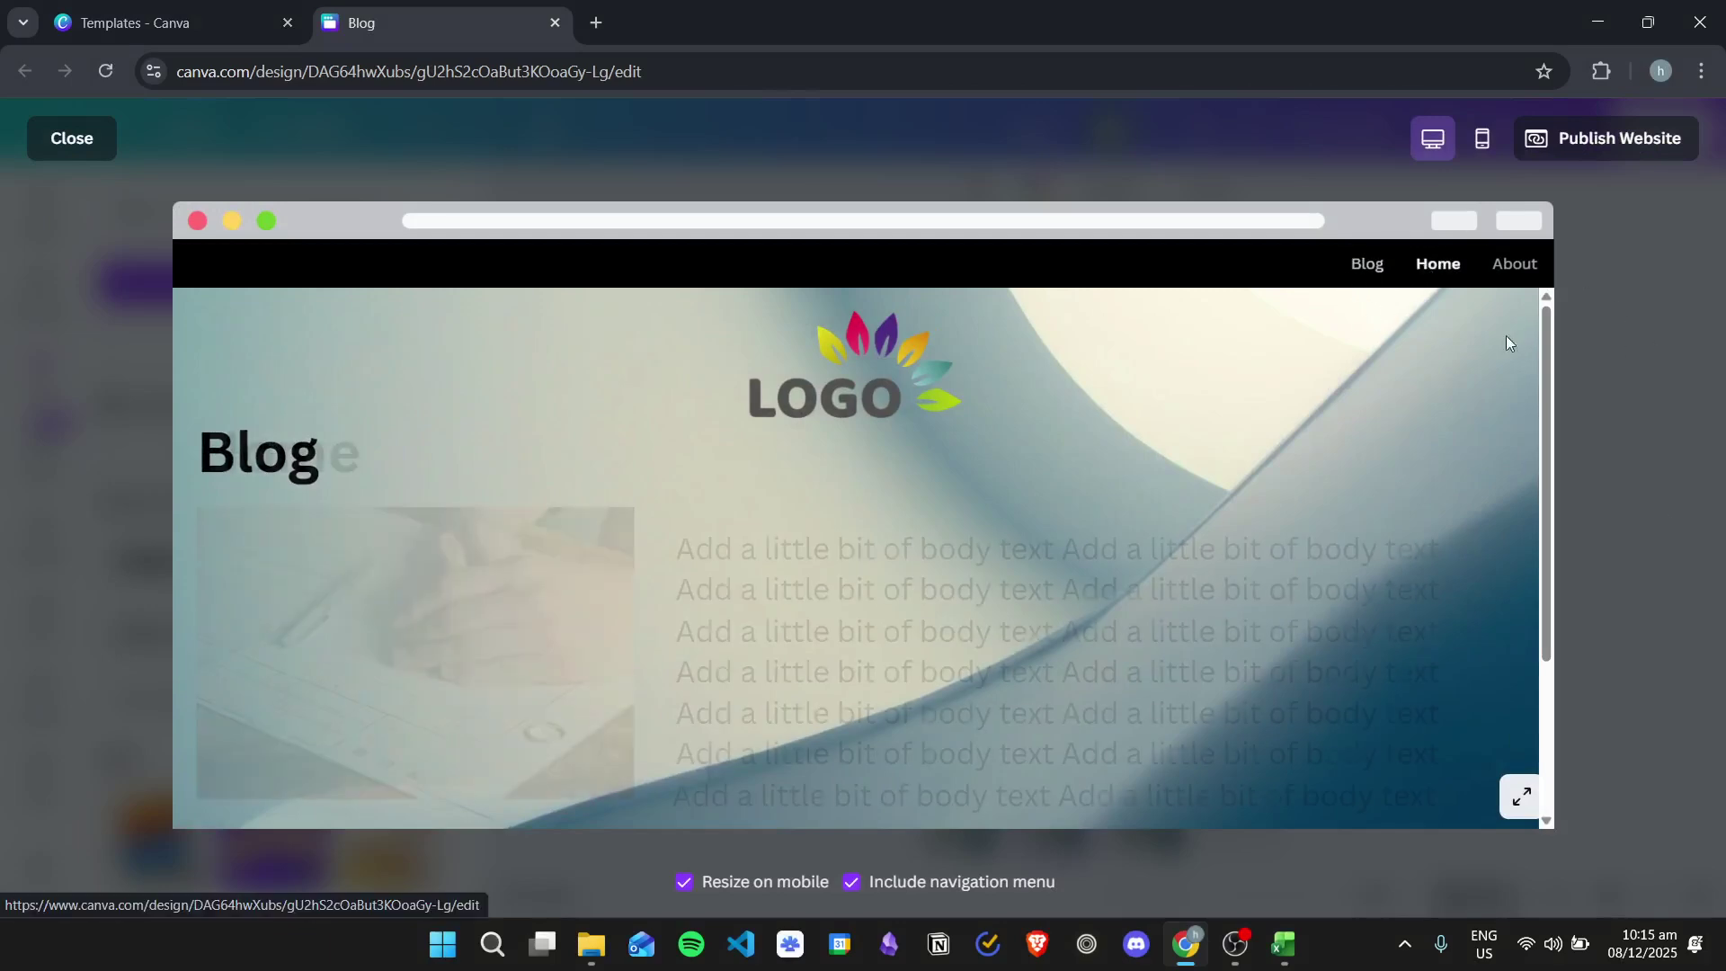
{"action": "left_click", "coordinate": [1436, 266]}
{"action": "left_click", "coordinate": [1515, 264]}
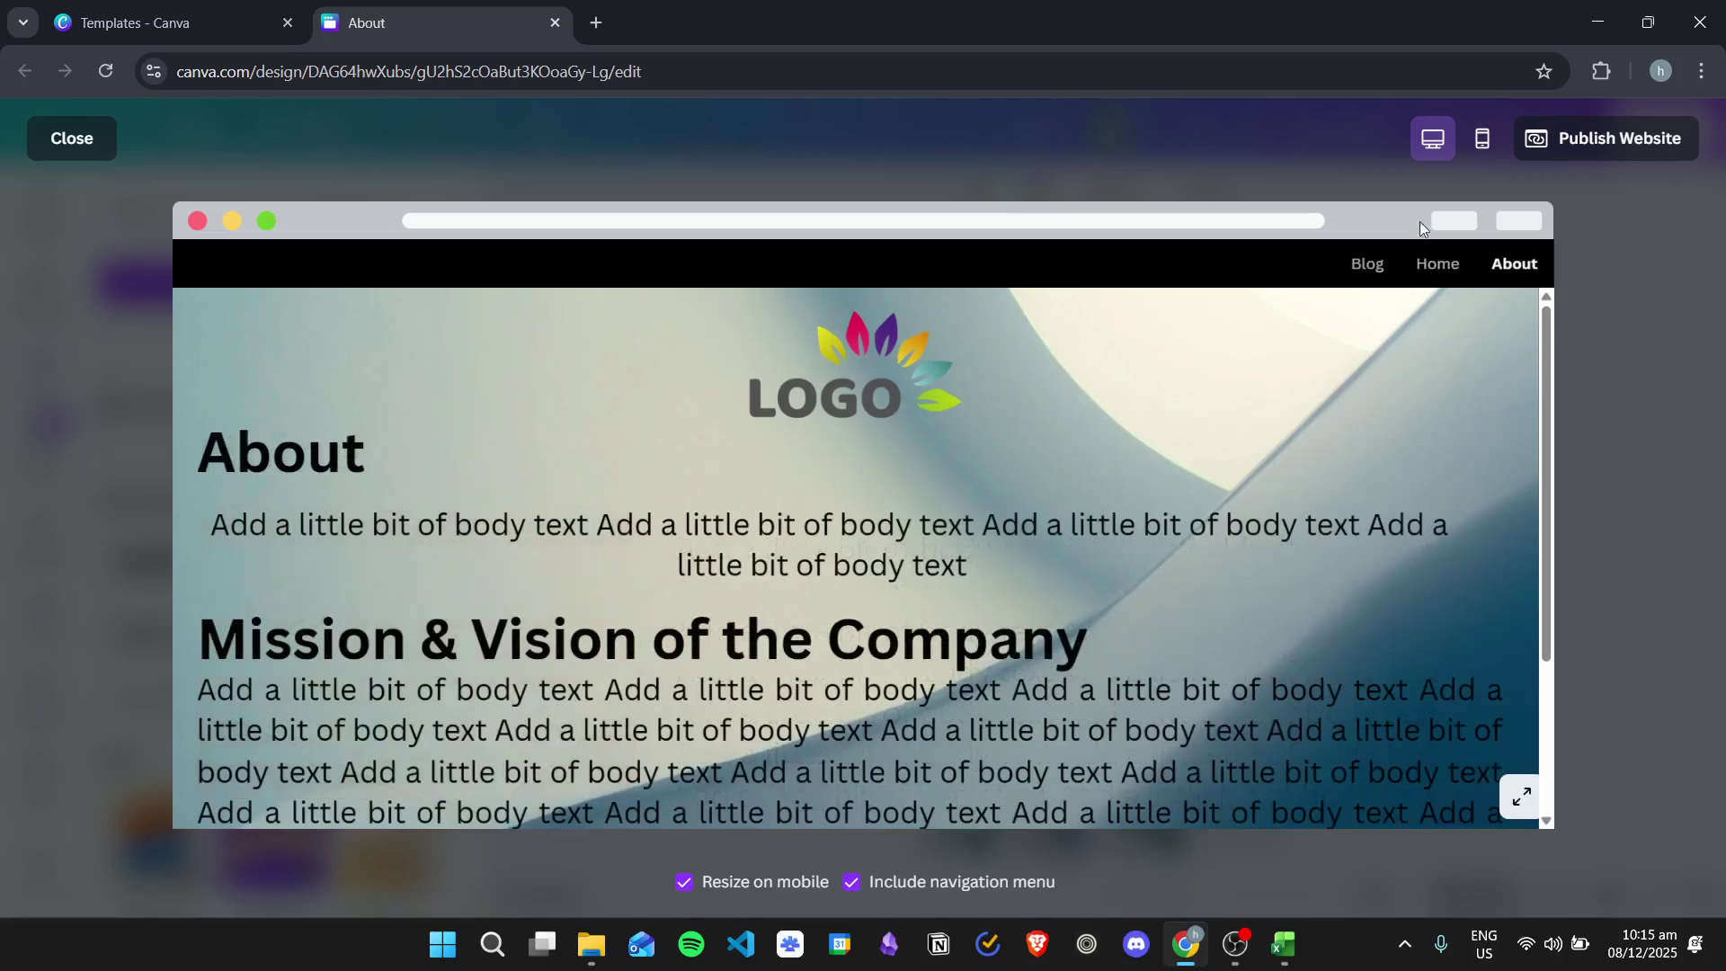
{"action": "scroll", "coordinate": [1206, 483], "scroll_direction": "down", "scroll_amount": 3}
{"action": "scroll", "coordinate": [1206, 484], "scroll_direction": "up", "scroll_amount": 3}
{"action": "left_click", "coordinate": [71, 140]}
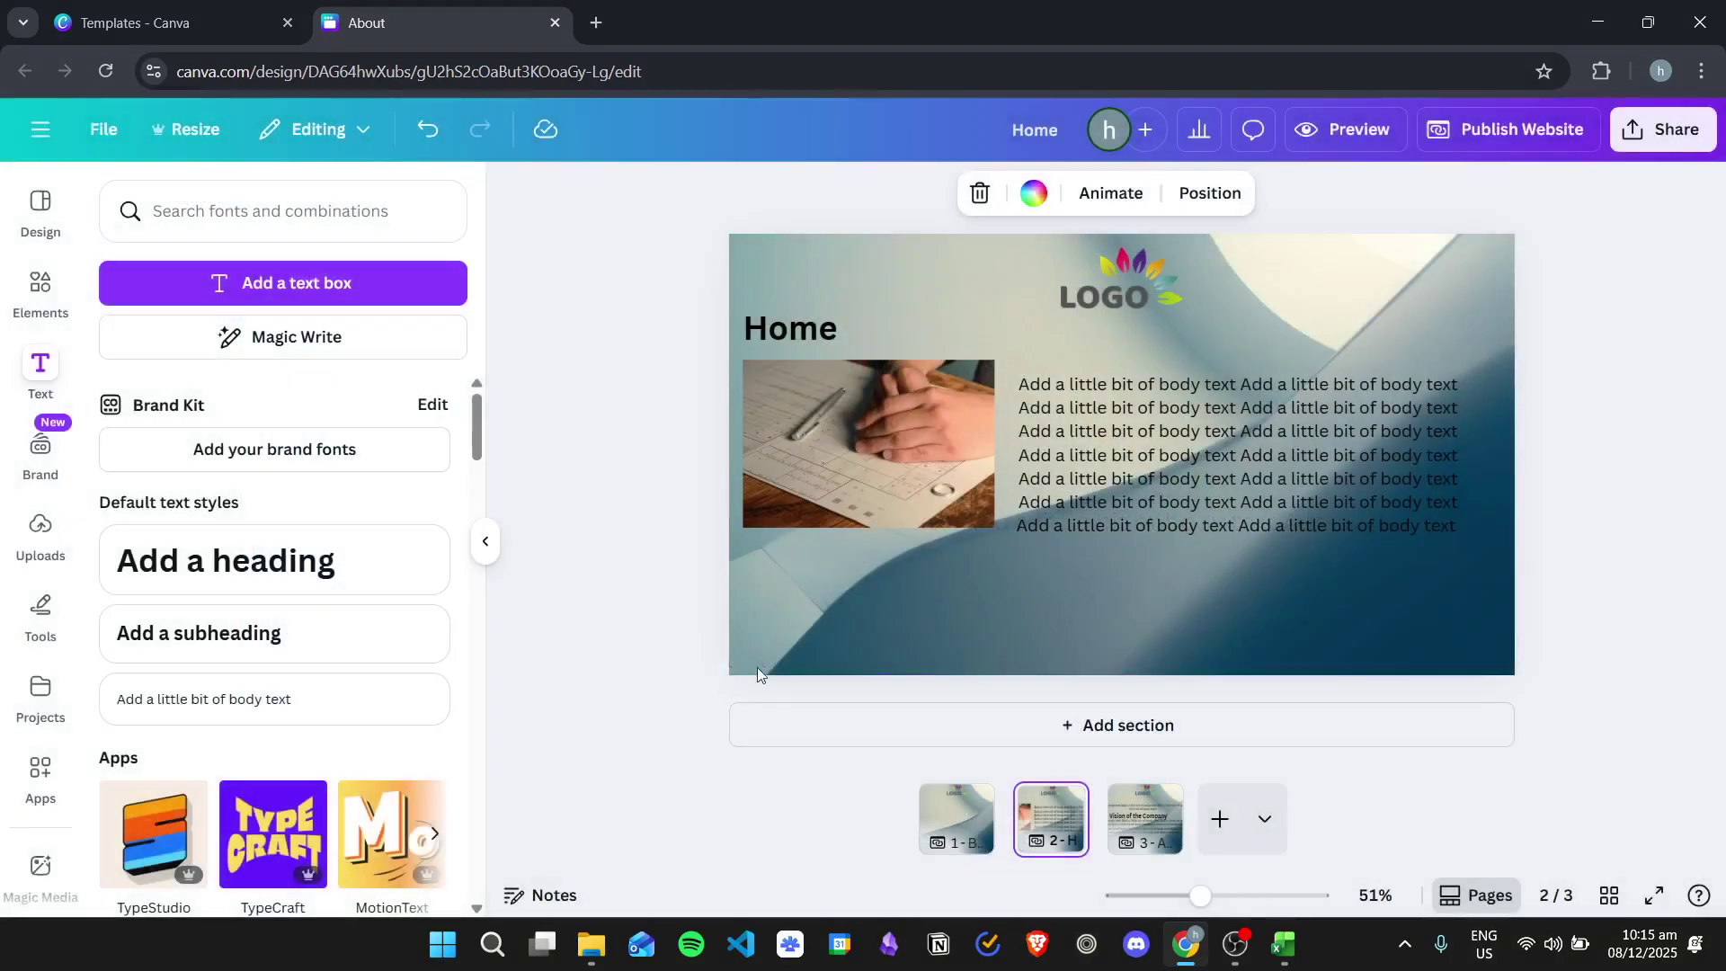
Restore the page order to Home, About, Blog.
{"action": "left_click_drag", "start_coordinate": [1031, 820], "coordinate": [956, 818]}
{"action": "left_click_drag", "start_coordinate": [1128, 822], "coordinate": [1050, 817]}
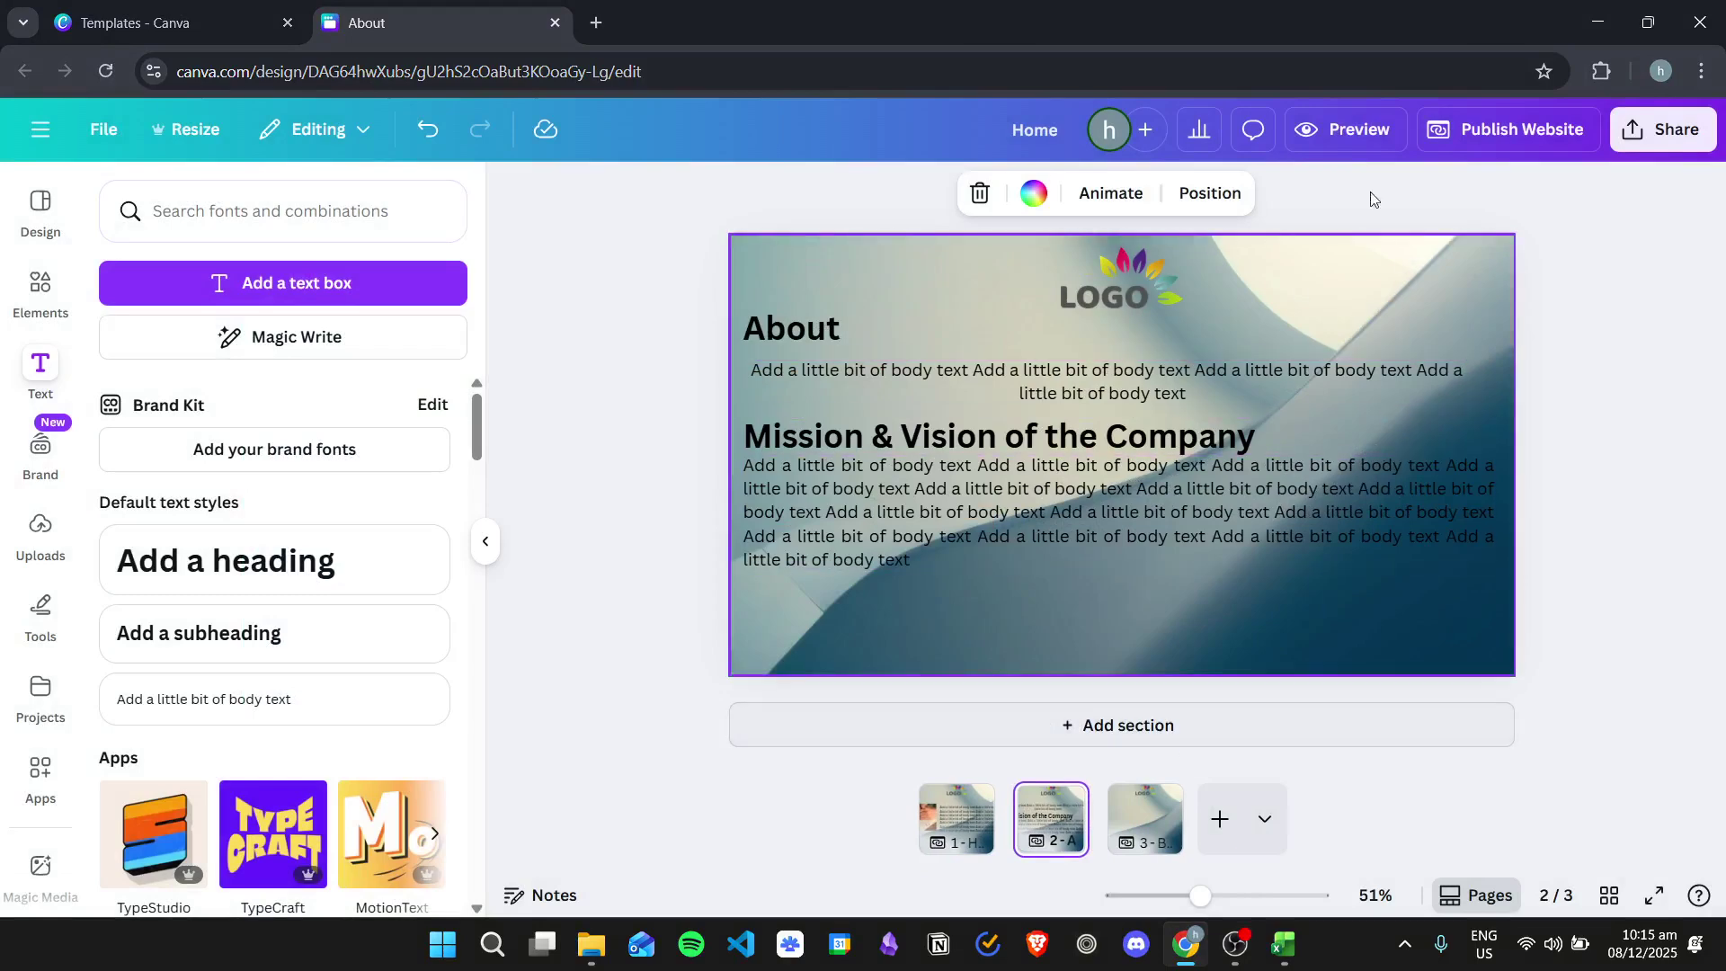
Open the website's publishing settings and bring up the settings for the individual pages.
{"action": "left_click", "coordinate": [1510, 129]}
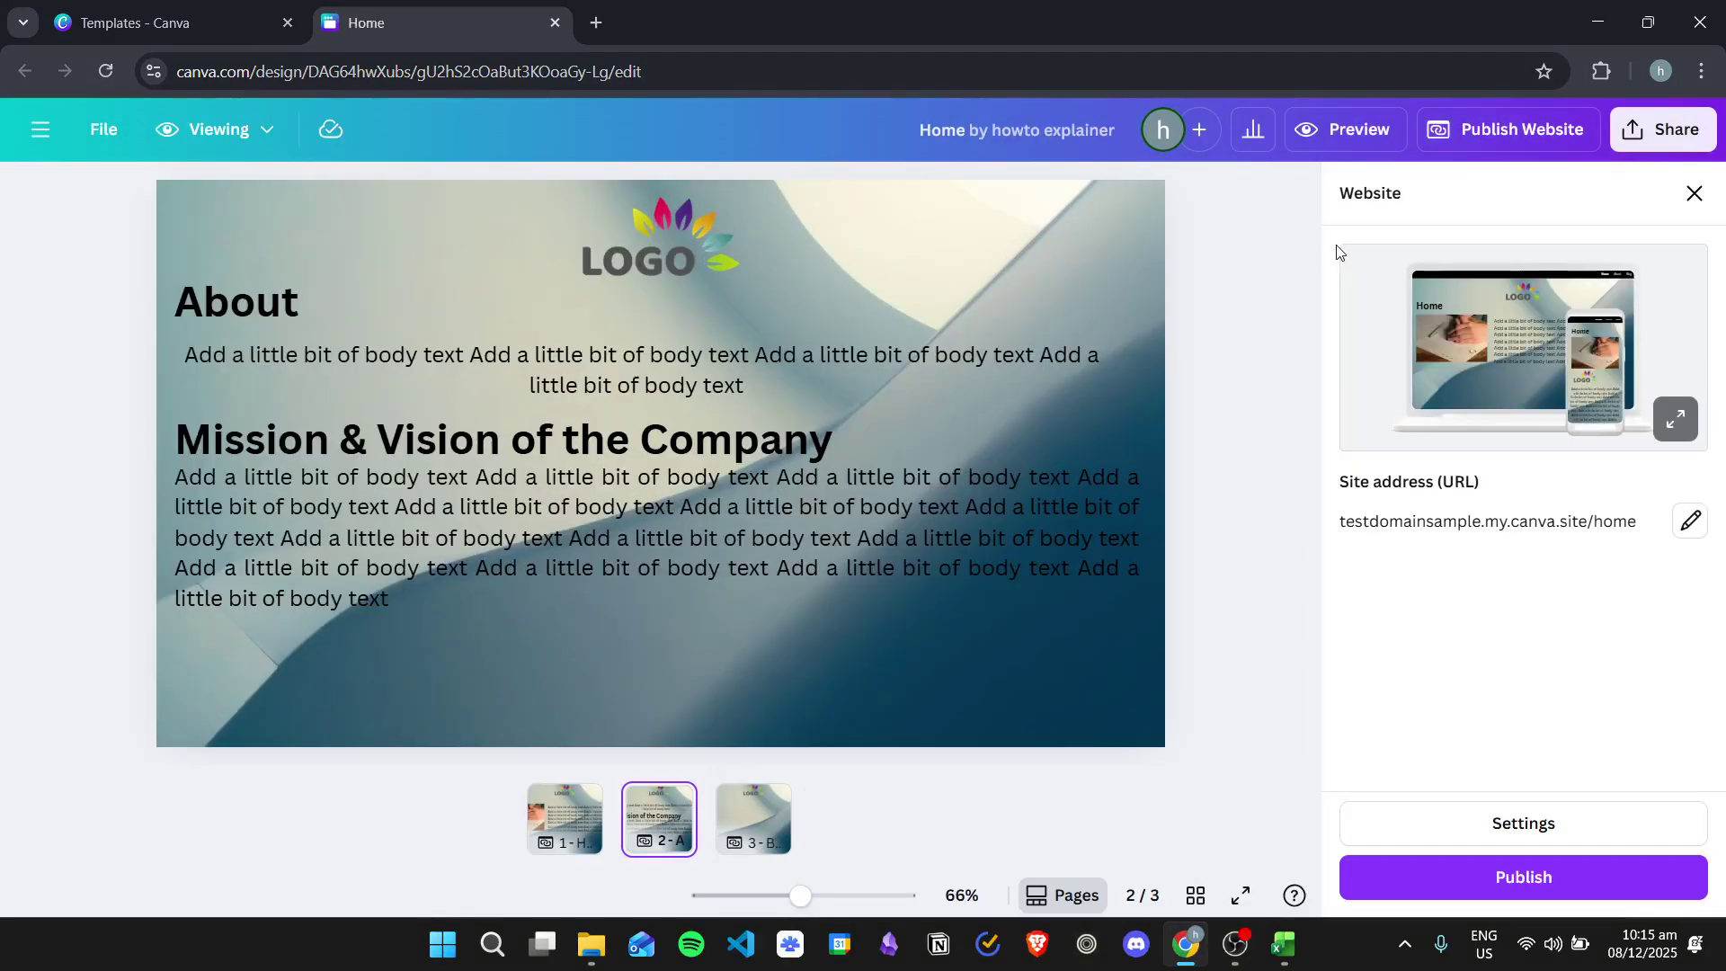
{"action": "left_click", "coordinate": [1528, 823]}
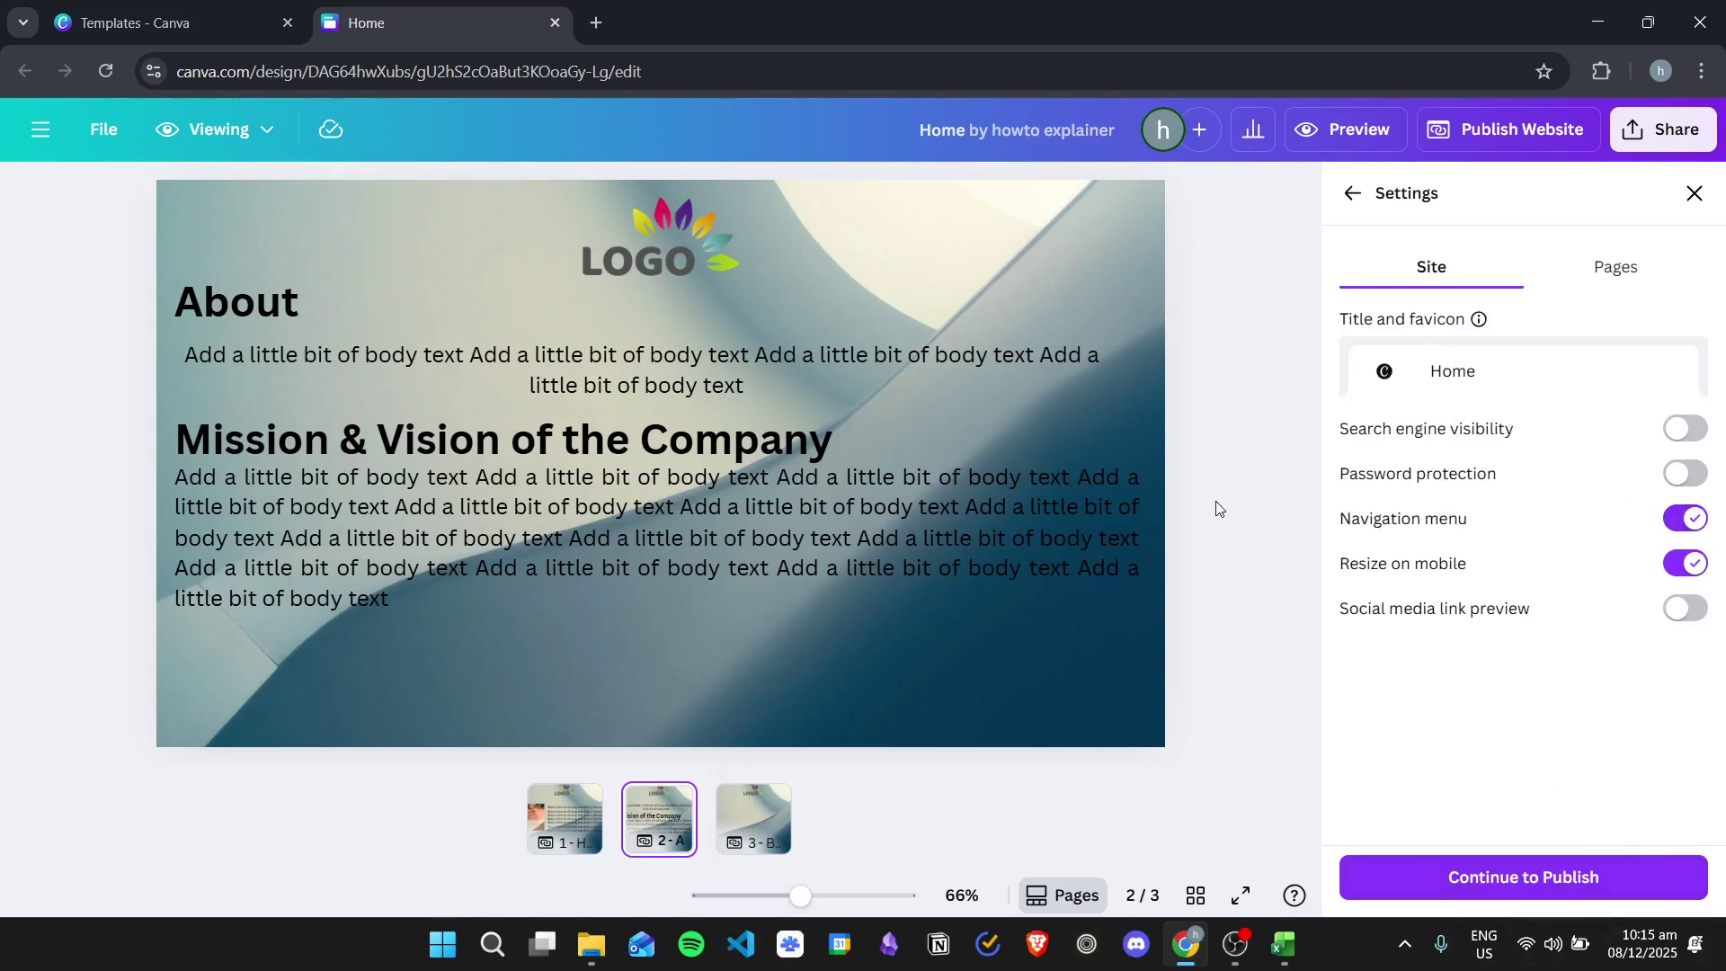
{"action": "left_click", "coordinate": [1616, 267]}
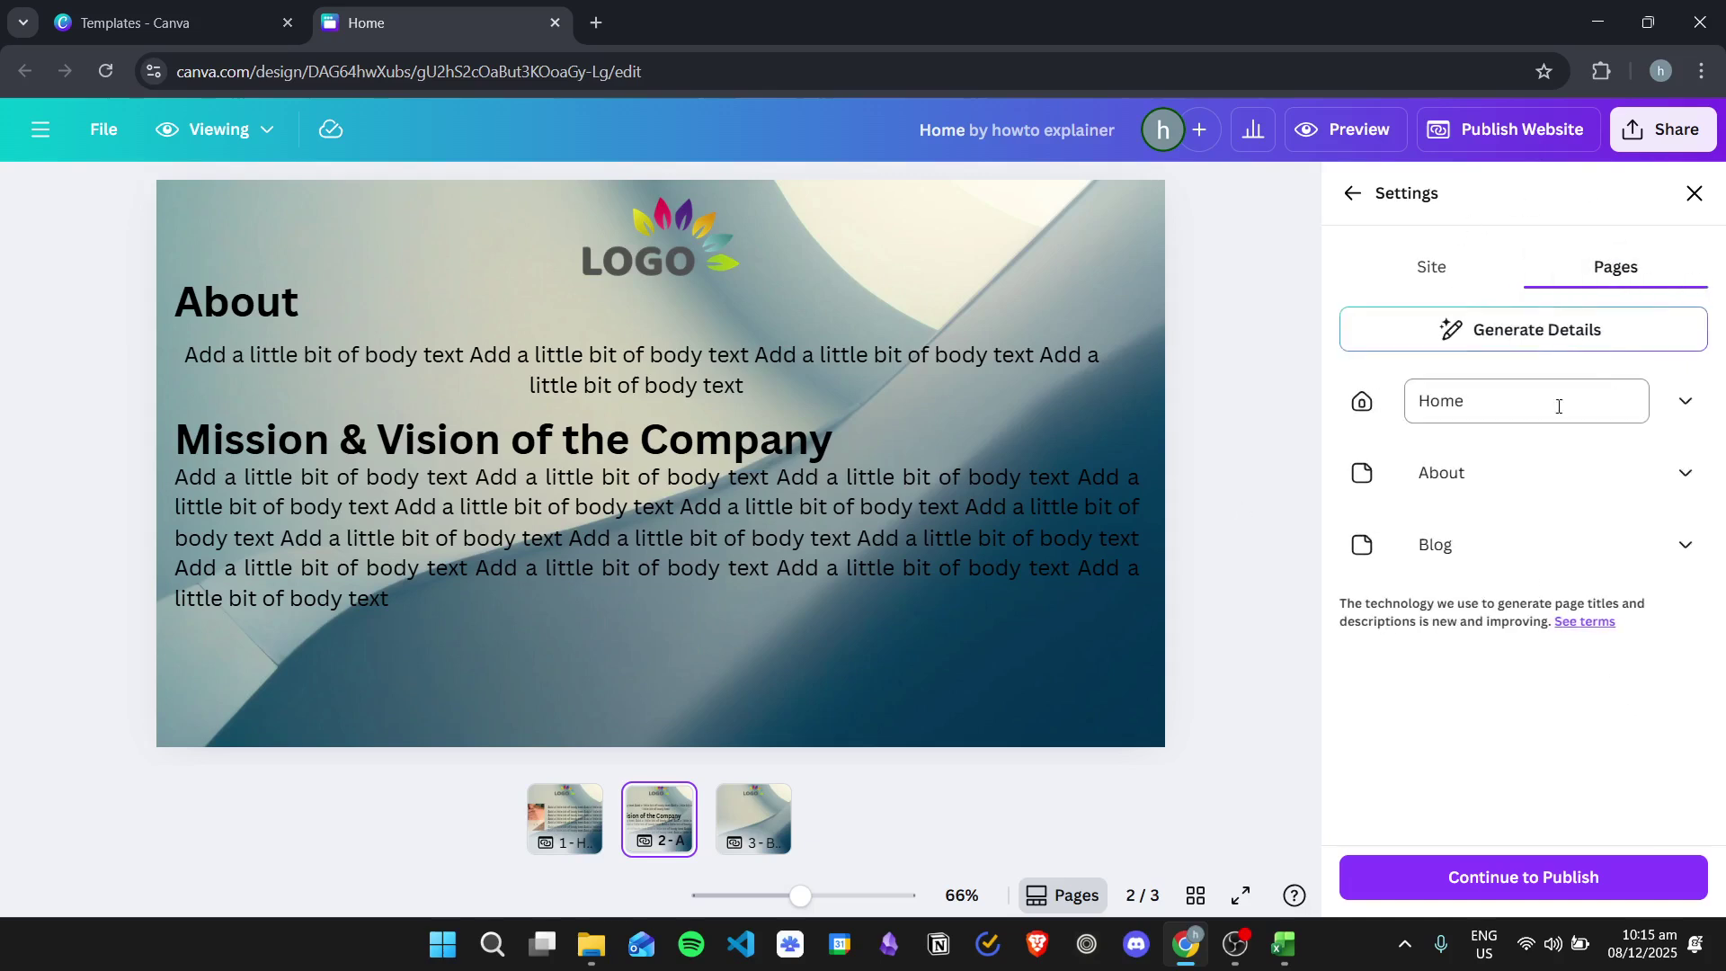
Expand the Home, About and Blog page settings and review their URL path and description fields.
{"action": "left_click", "coordinate": [1687, 399]}
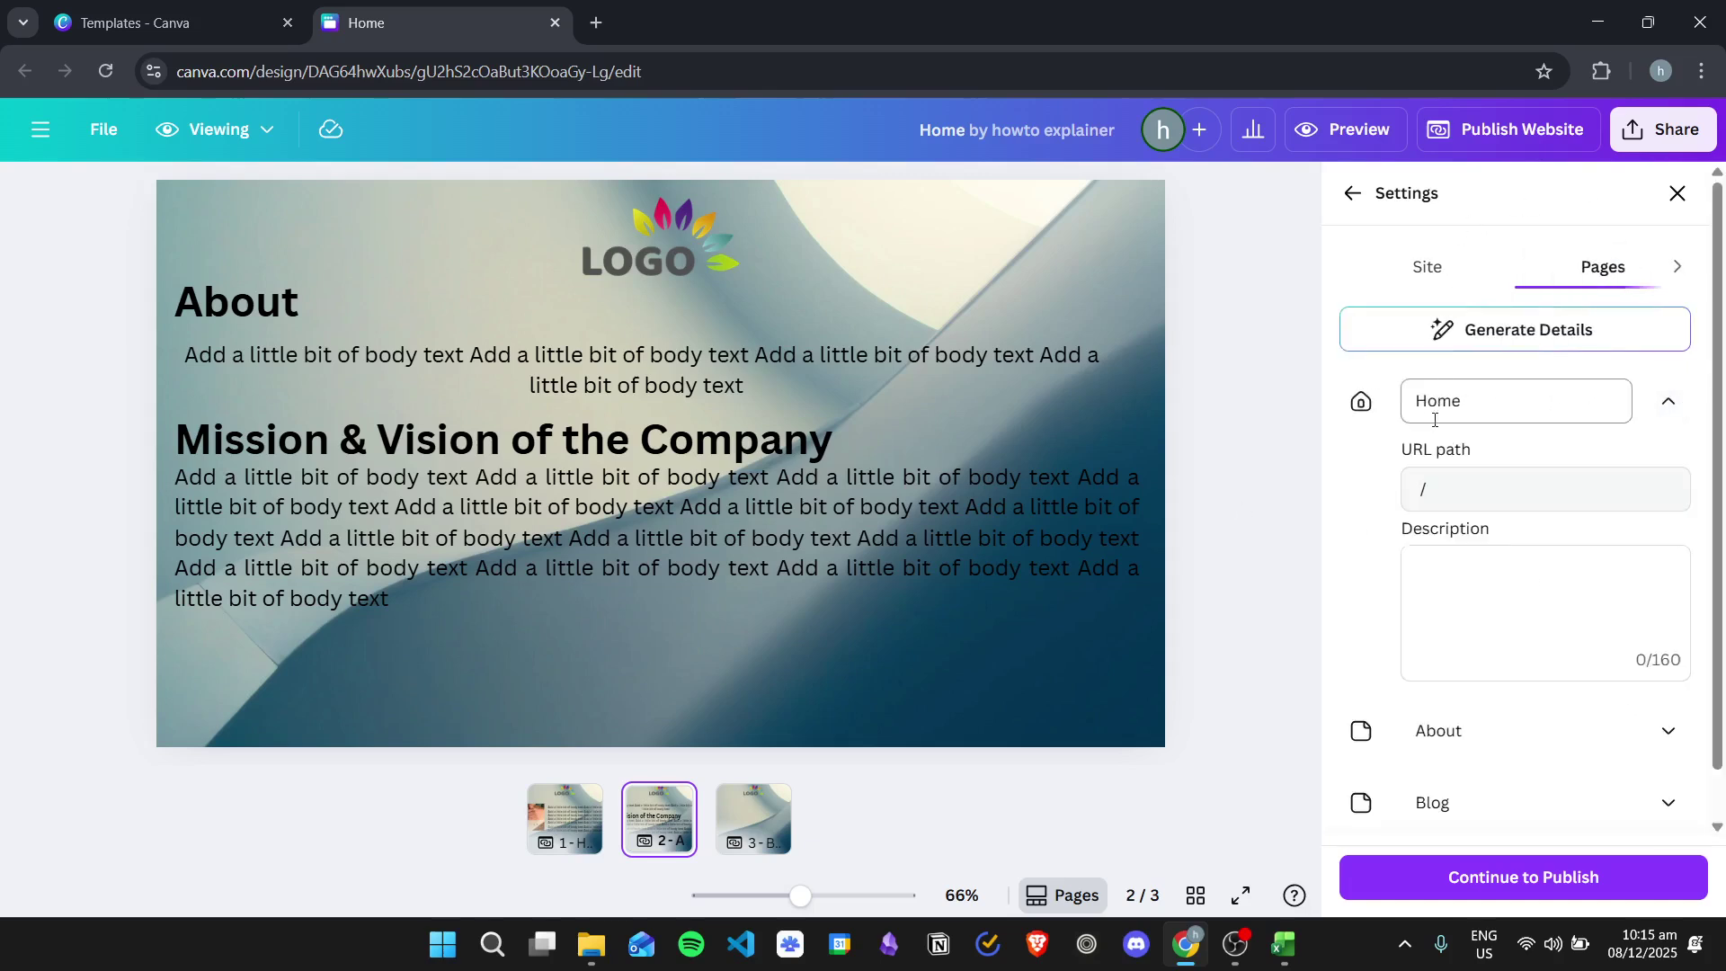
{"action": "scroll", "coordinate": [1438, 503], "scroll_direction": "down", "scroll_amount": 1}
{"action": "left_click", "coordinate": [1517, 534]}
{"action": "left_click", "coordinate": [1668, 678]}
{"action": "scroll", "coordinate": [1582, 630], "scroll_direction": "down", "scroll_amount": 4}
{"action": "left_click", "coordinate": [1529, 542]}
{"action": "scroll", "coordinate": [1716, 678], "scroll_direction": "down", "scroll_amount": 1}
{"action": "left_click", "coordinate": [1668, 749]}
{"action": "scroll", "coordinate": [1568, 513], "scroll_direction": "down", "scroll_amount": 3}
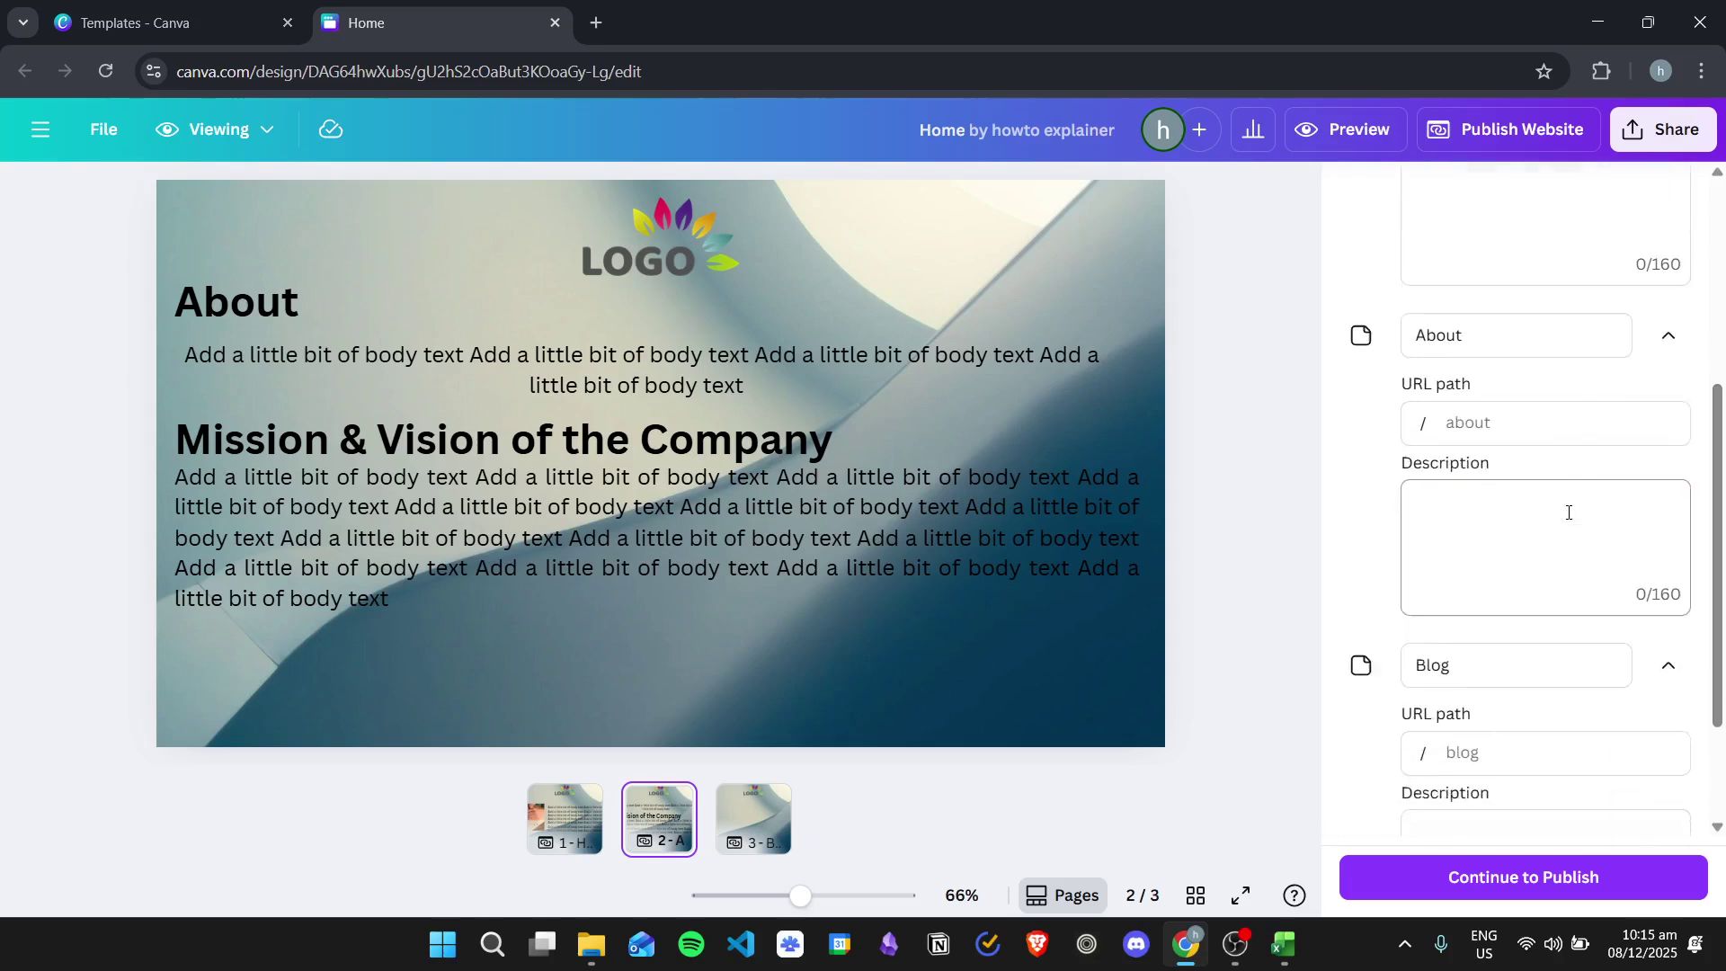
{"action": "scroll", "coordinate": [1449, 364], "scroll_direction": "up", "scroll_amount": 1}
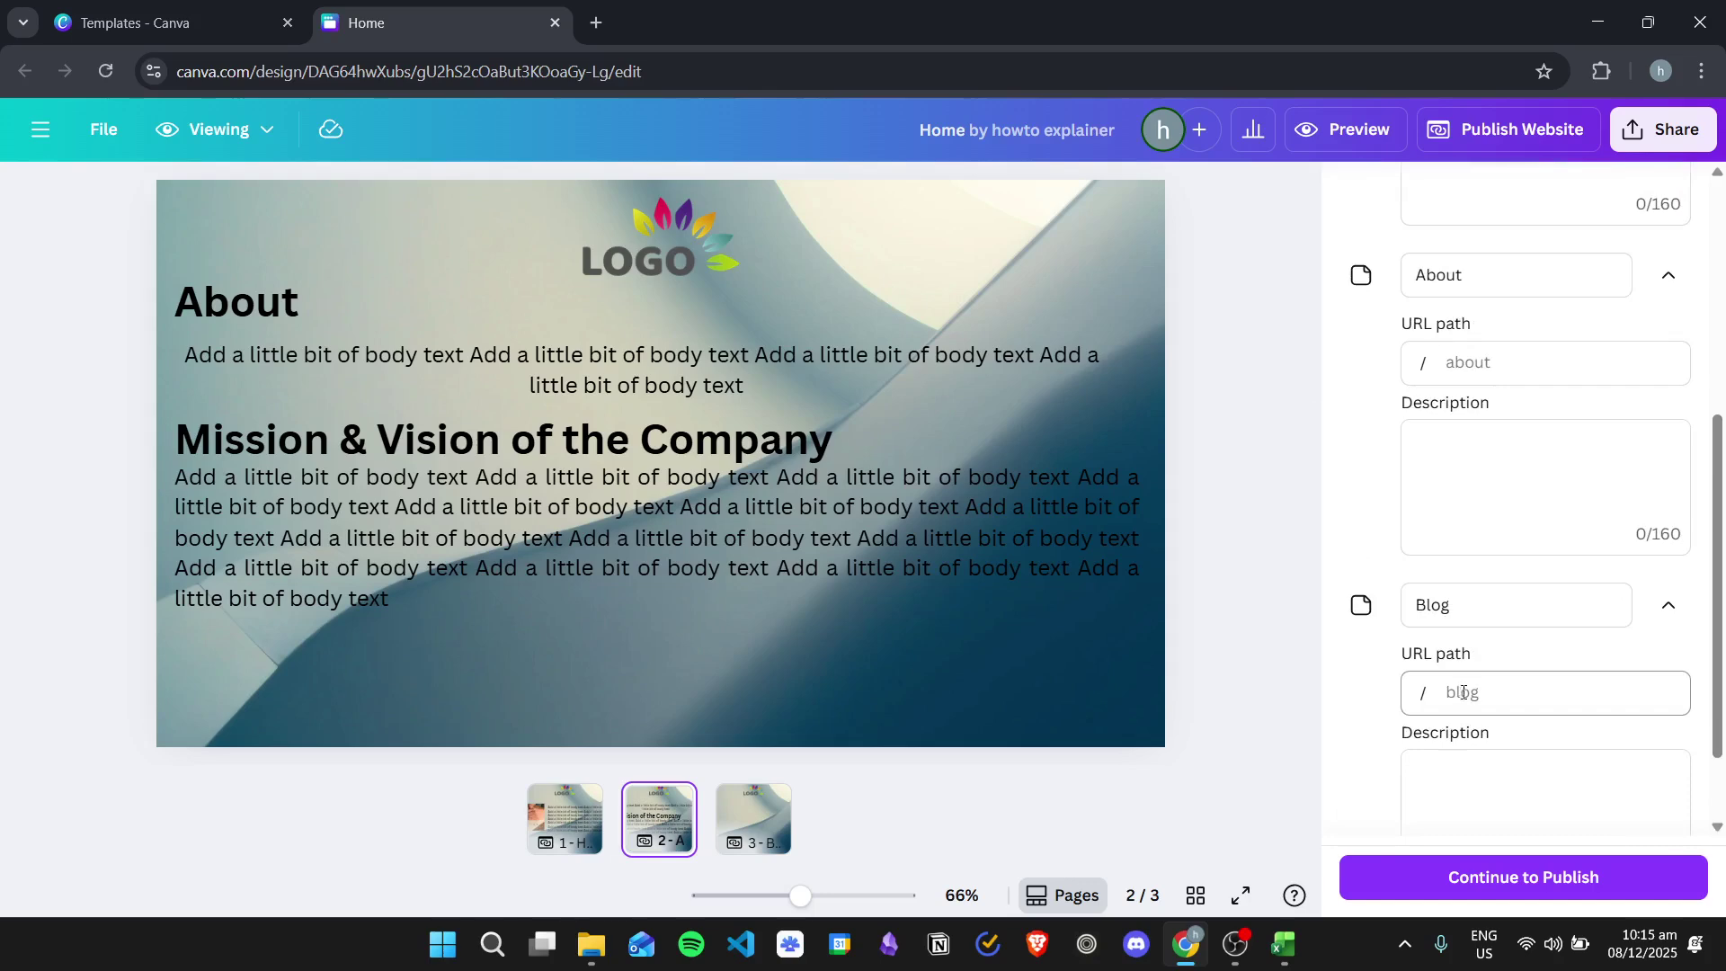
Examine the URL paths of the About and Blog pages without editing them.
{"action": "left_click", "coordinate": [1528, 700]}
{"action": "left_click", "coordinate": [1559, 363]}
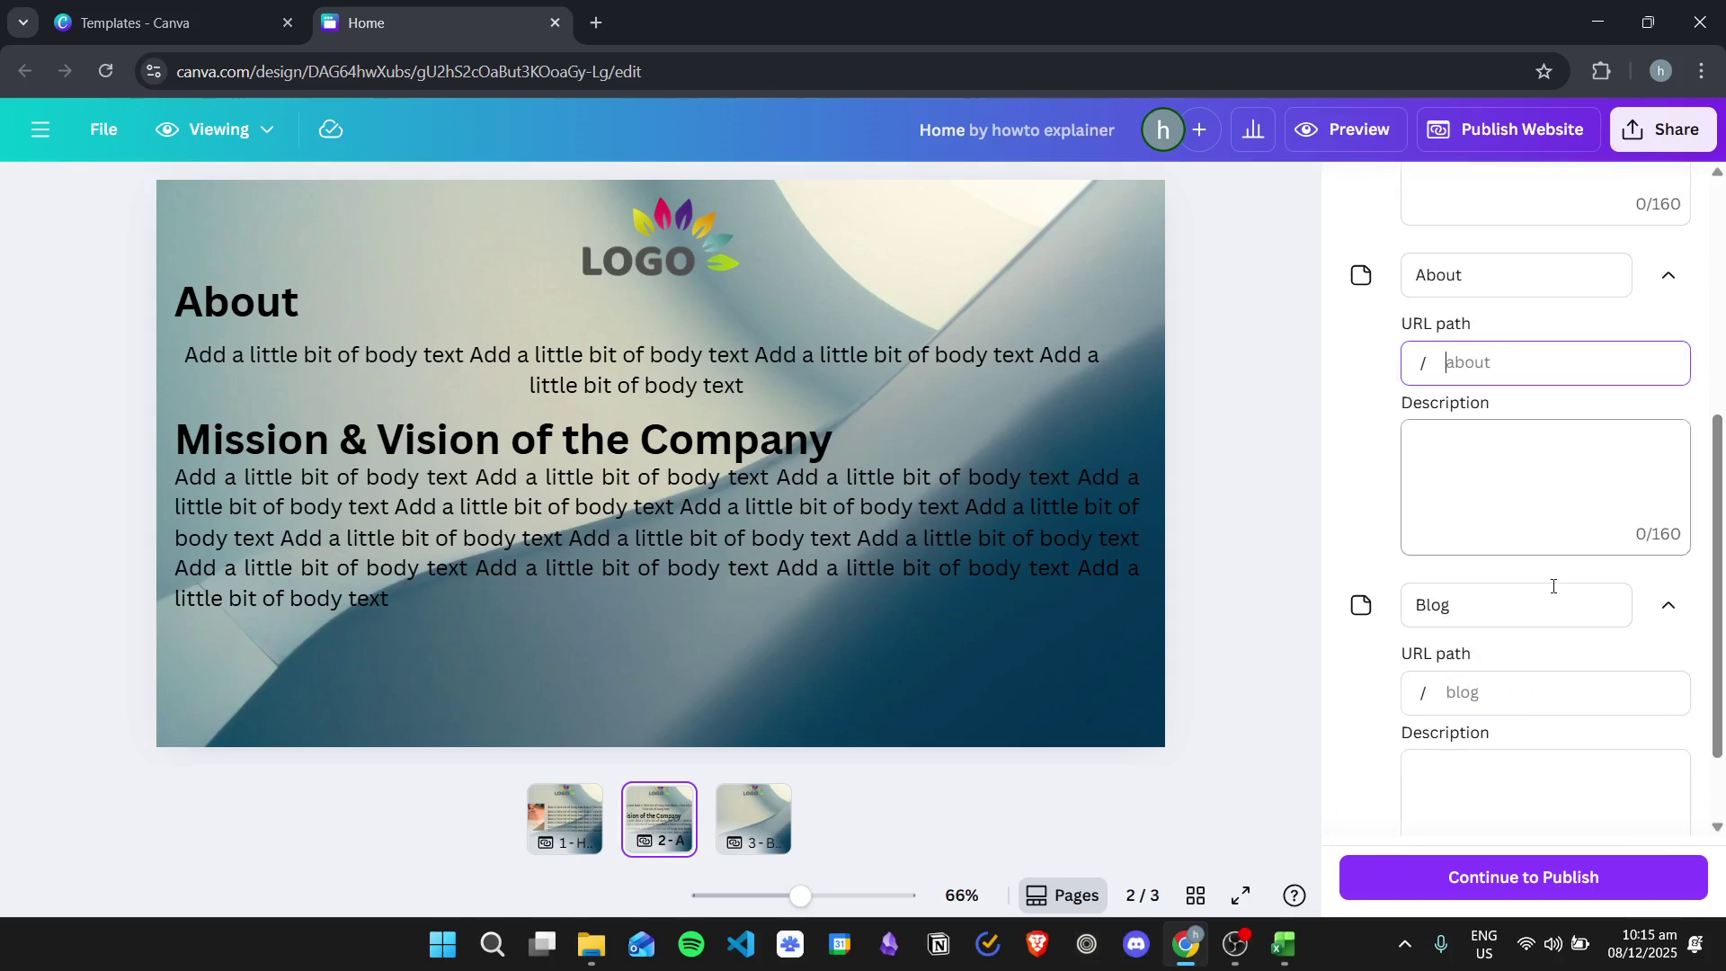
{"action": "left_click", "coordinate": [1494, 692]}
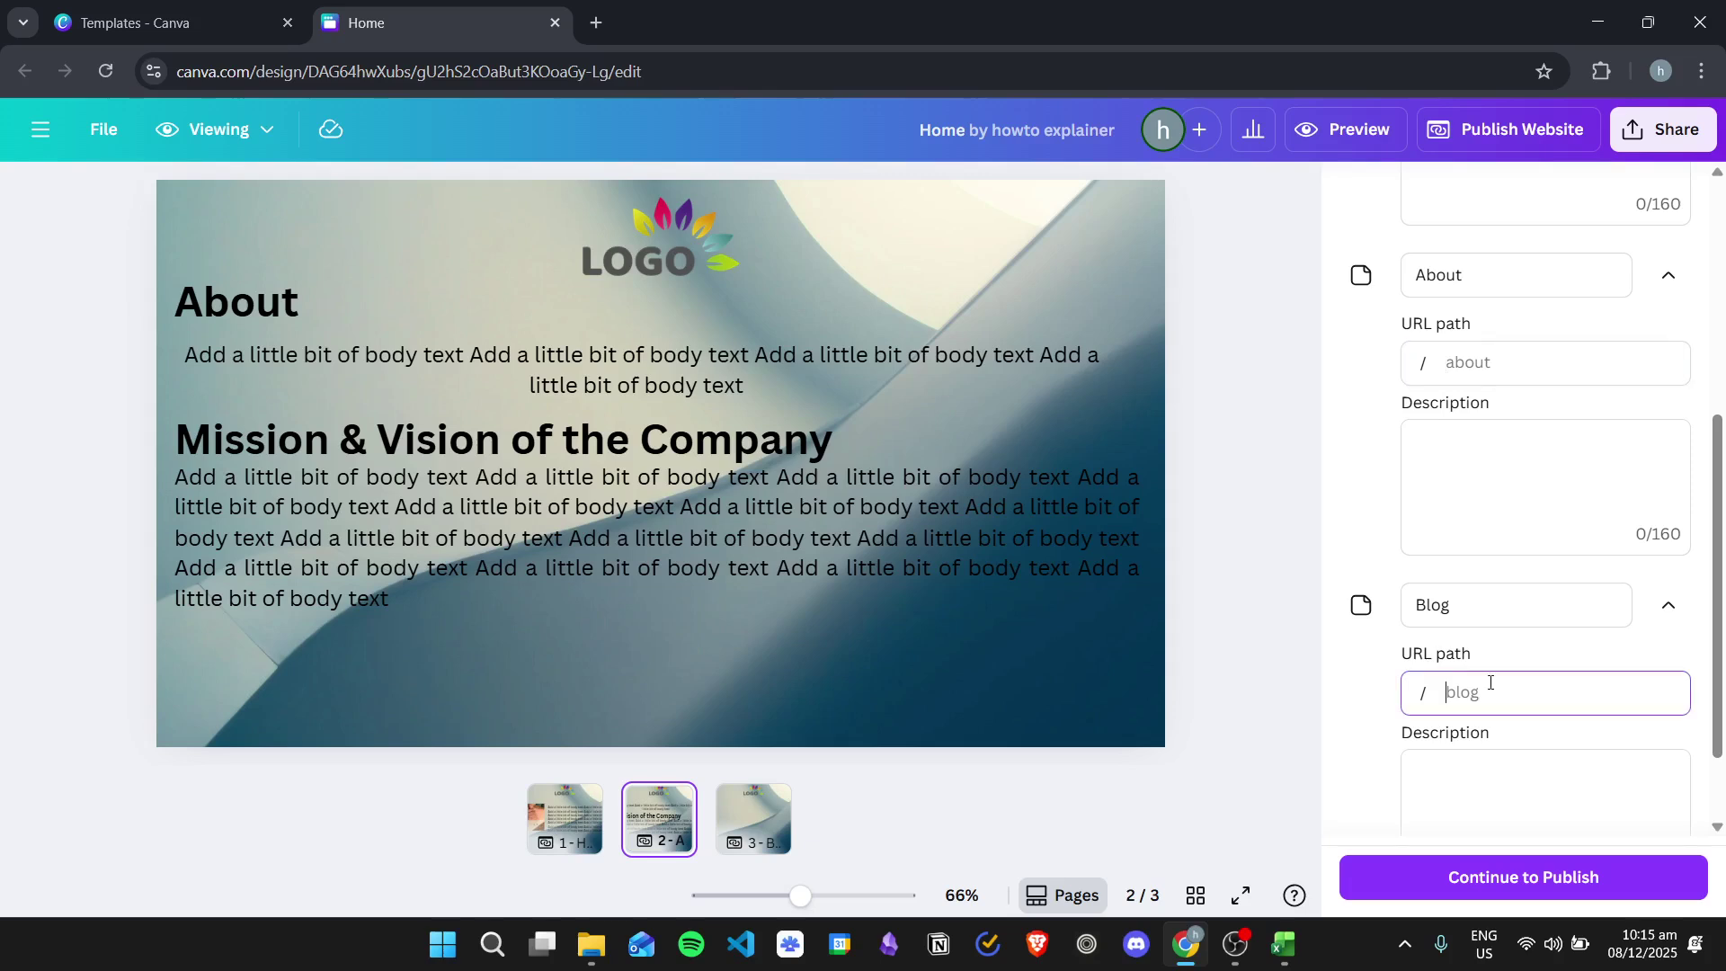
{"action": "left_click", "coordinate": [1486, 361]}
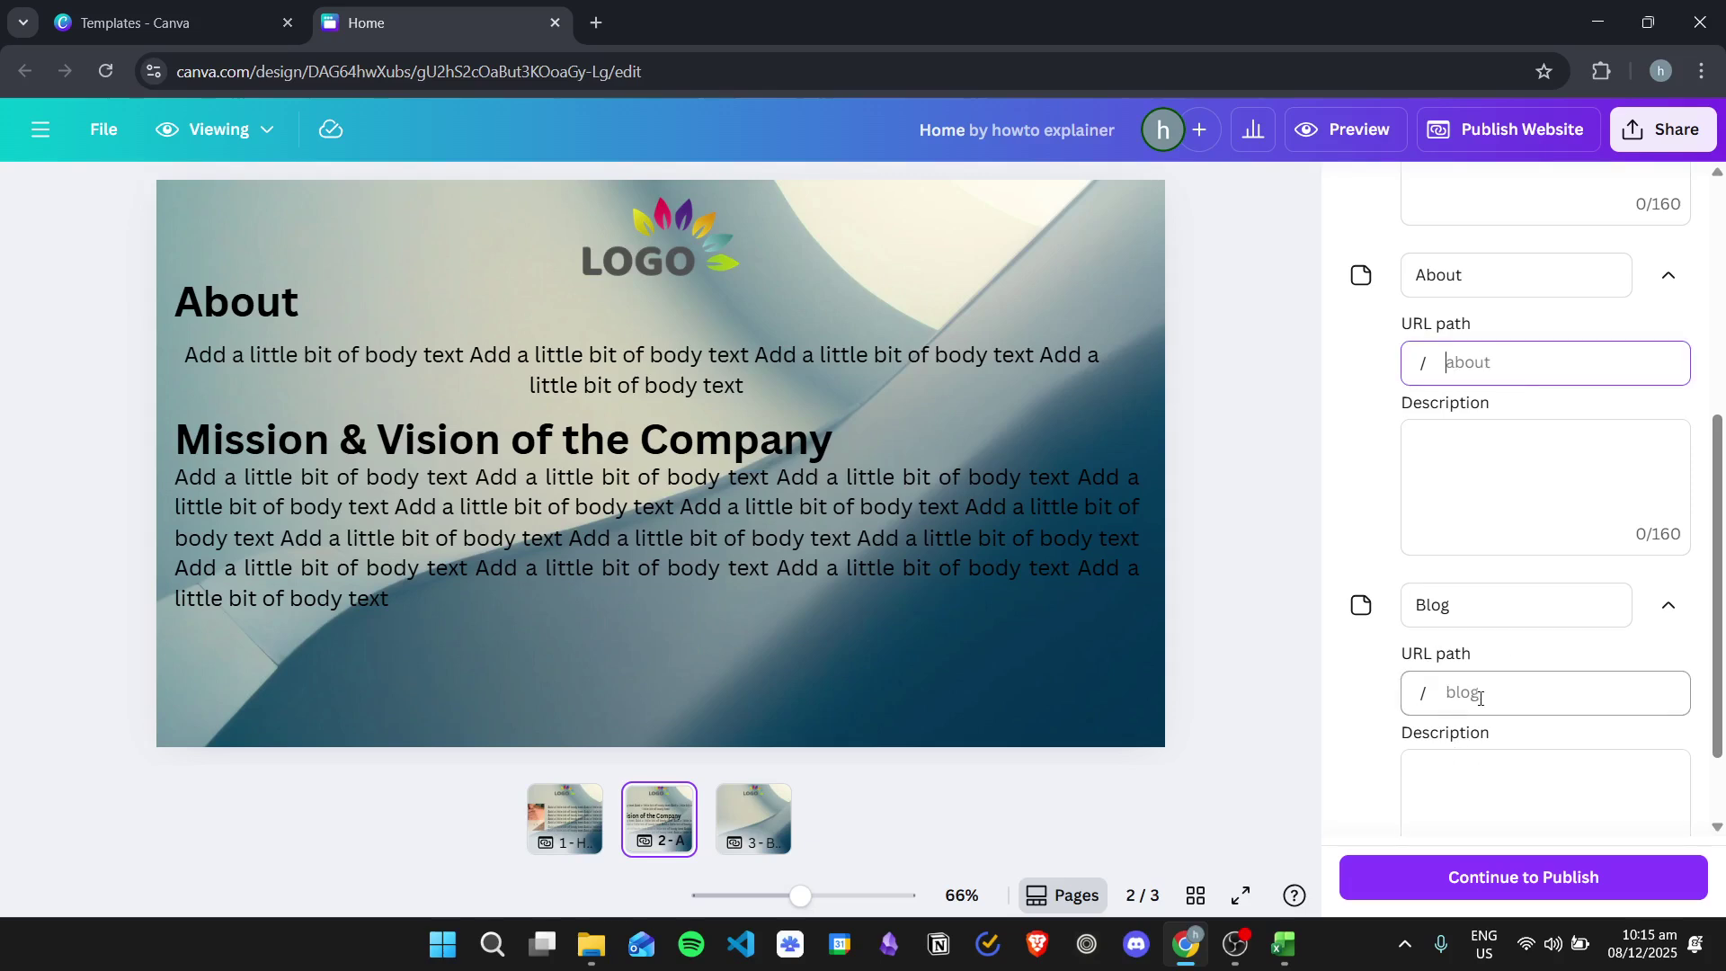
{"action": "left_click", "coordinate": [1583, 691]}
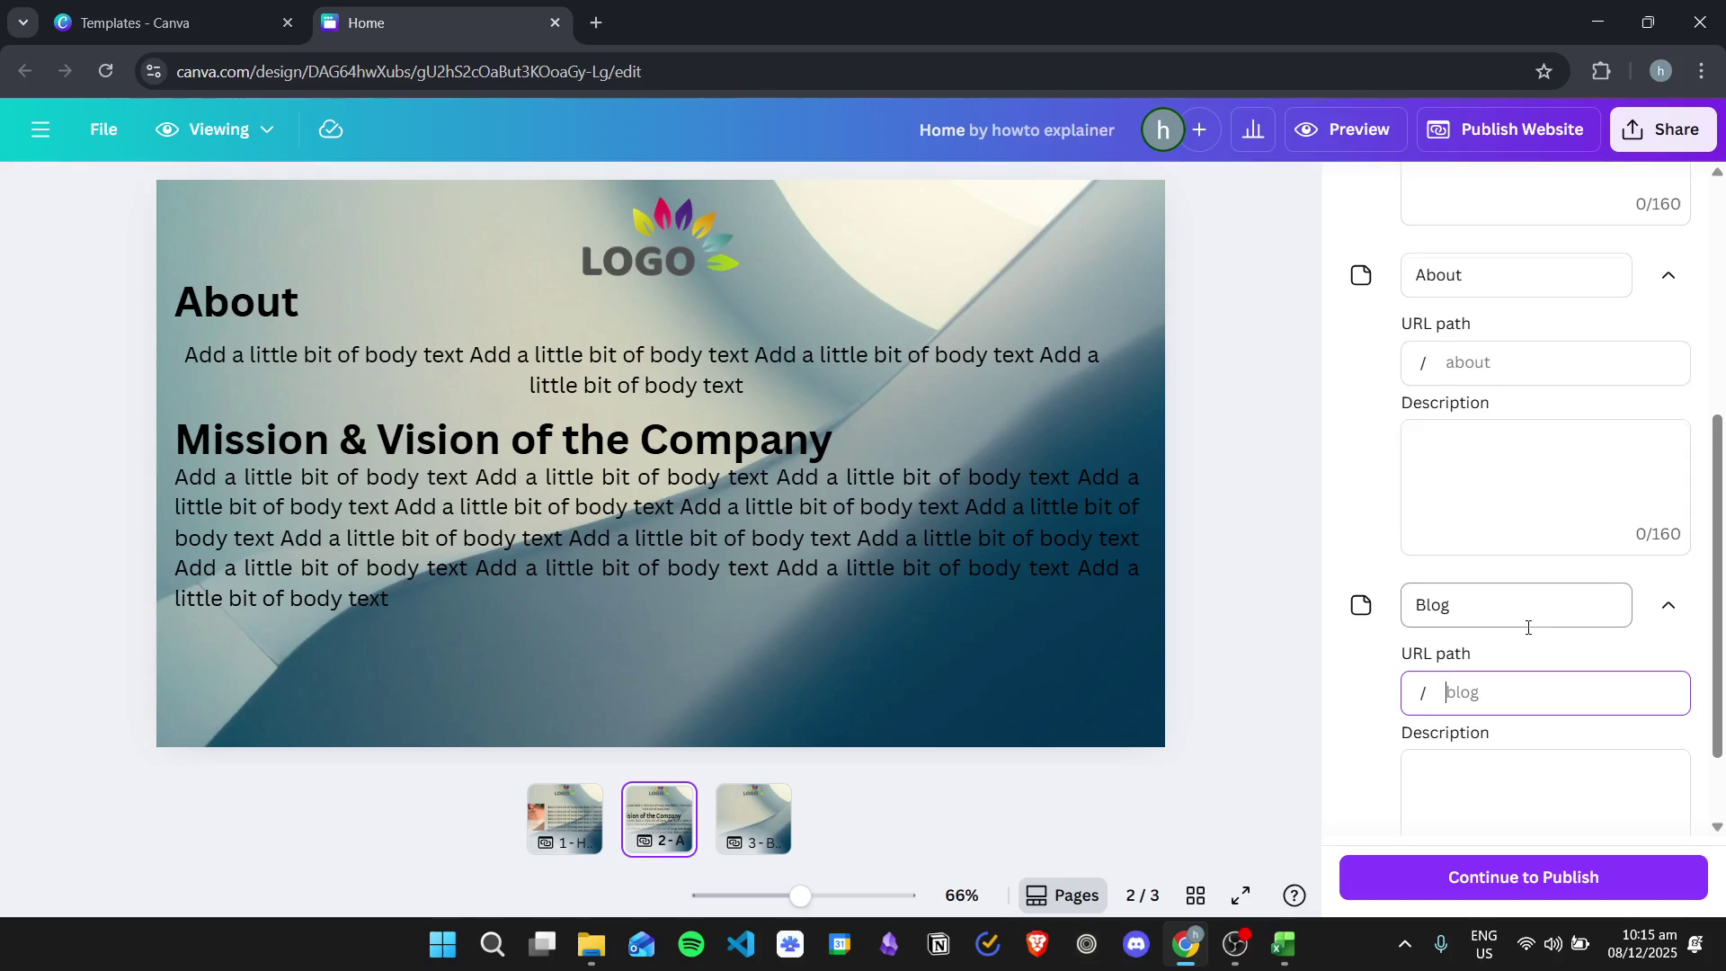
{"action": "scroll", "coordinate": [1528, 575], "scroll_direction": "up", "scroll_amount": 2}
{"action": "scroll", "coordinate": [1485, 441], "scroll_direction": "down", "scroll_amount": 3}
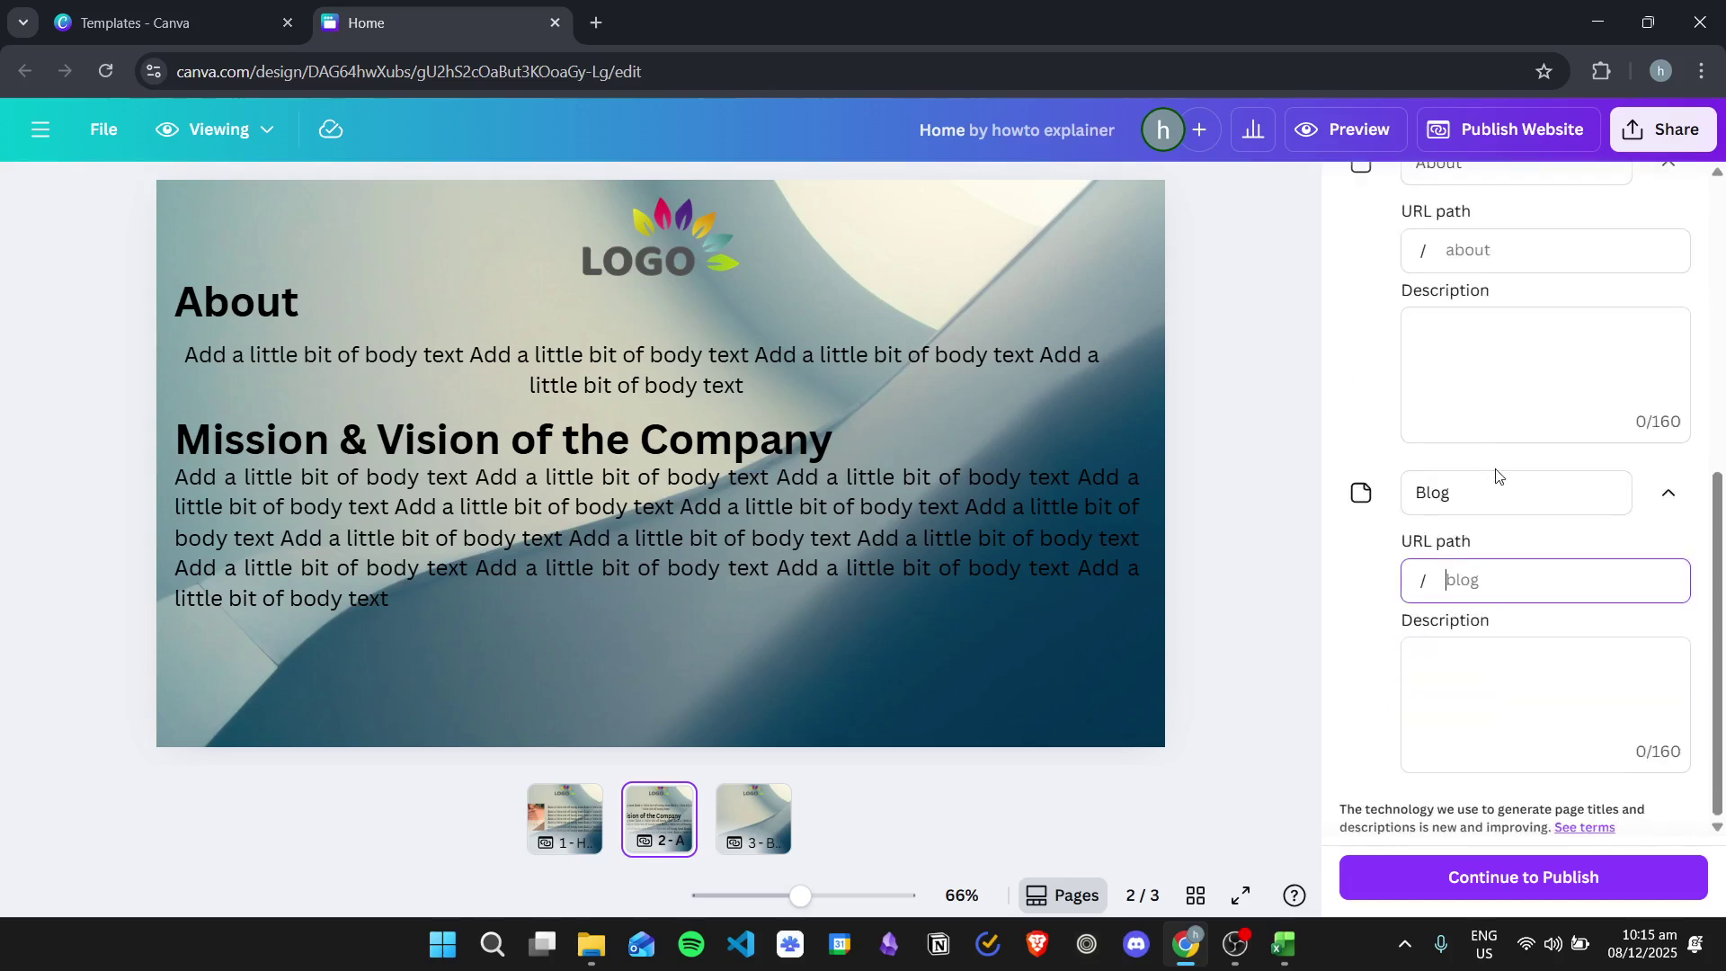
Publish the website to its Canva site address and open the live site.
{"action": "left_click", "coordinate": [1474, 885]}
{"action": "left_click", "coordinate": [1528, 879]}
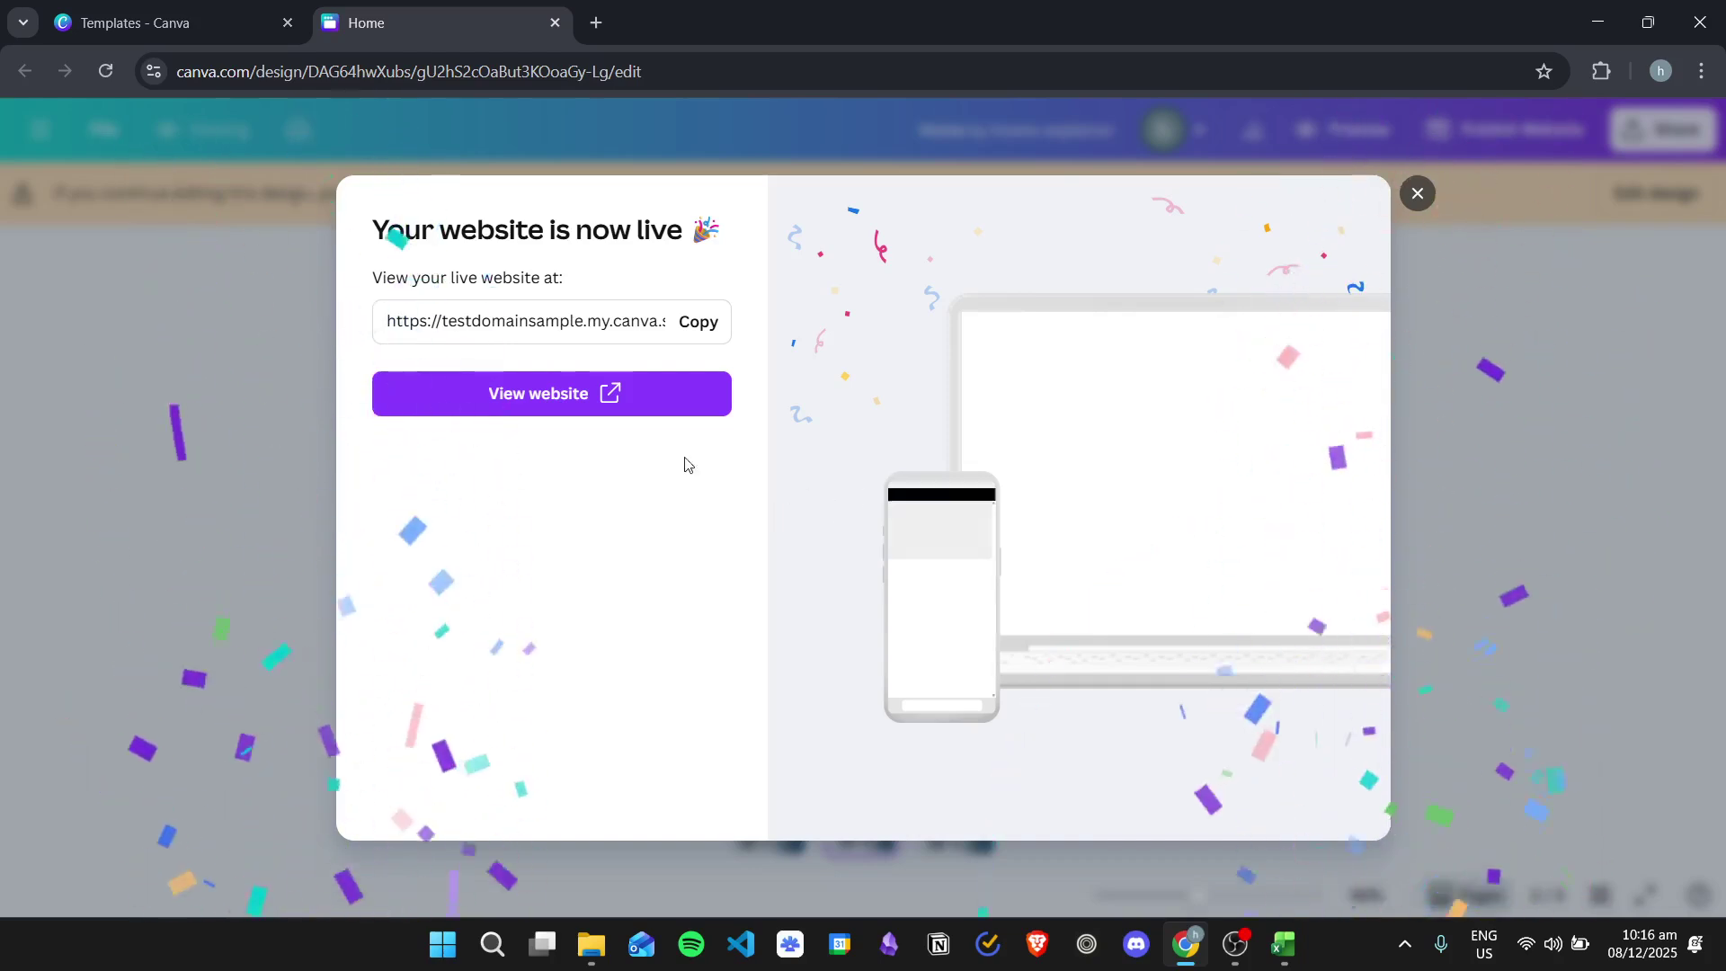
{"action": "left_click", "coordinate": [539, 396]}
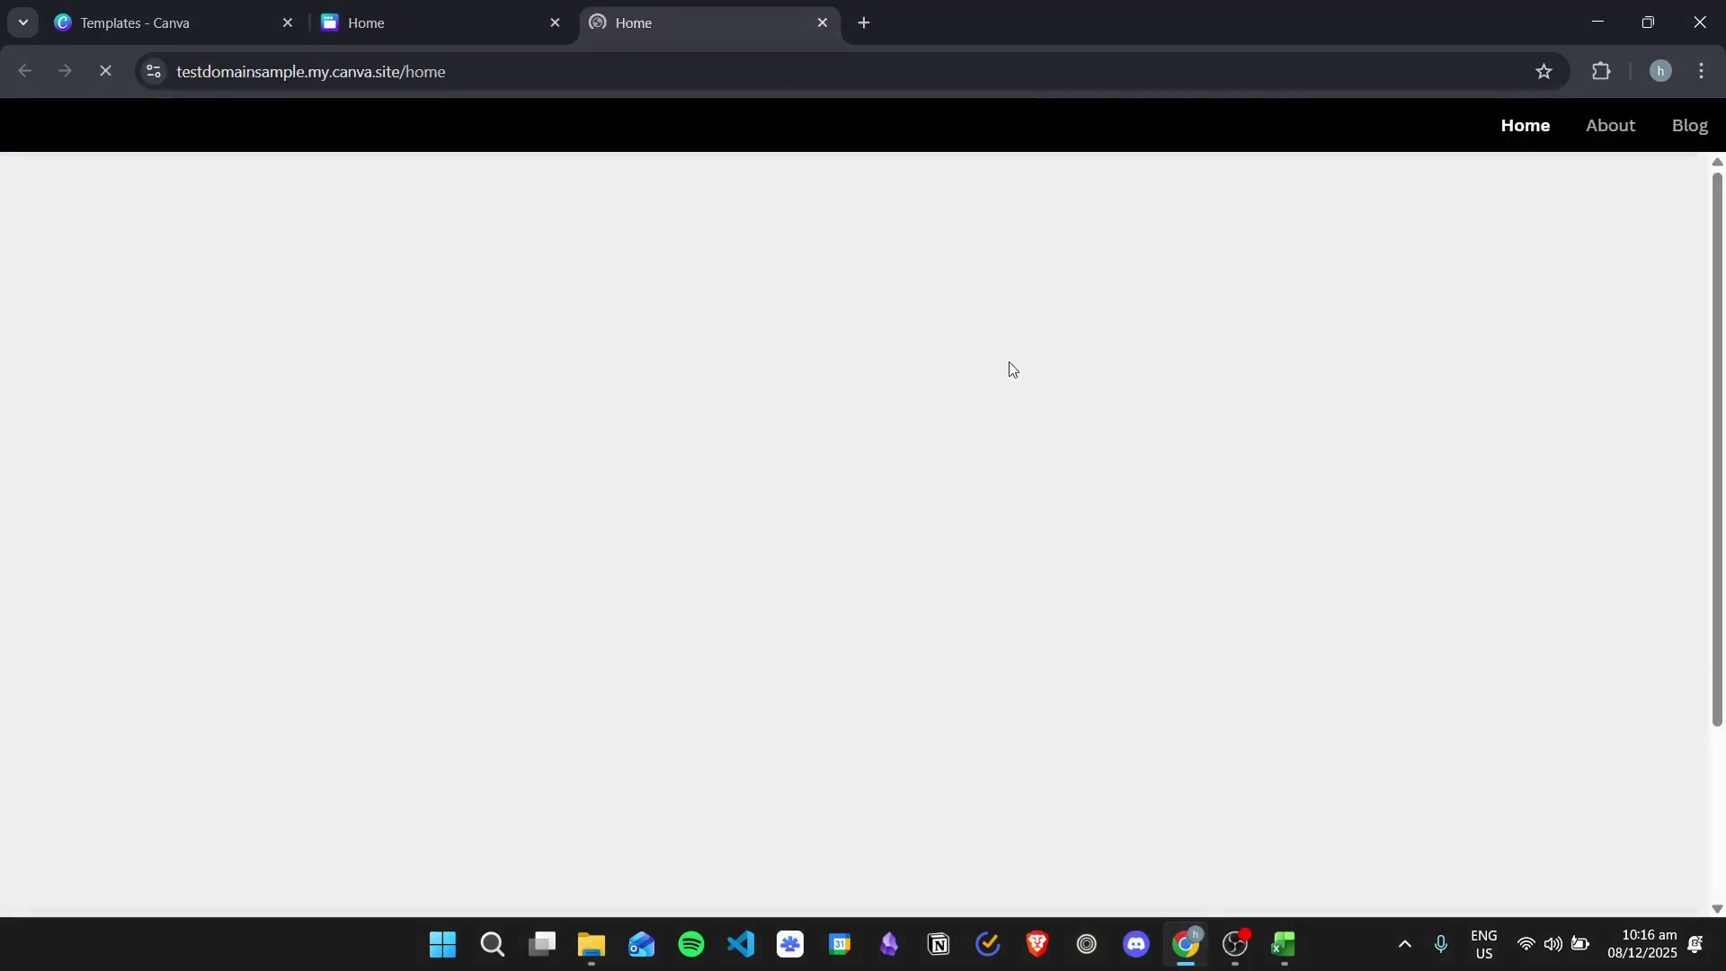
Check the live website by visiting About, Blog and Home through the navigation menu.
{"action": "scroll", "coordinate": [1072, 399], "scroll_direction": "up", "scroll_amount": 3}
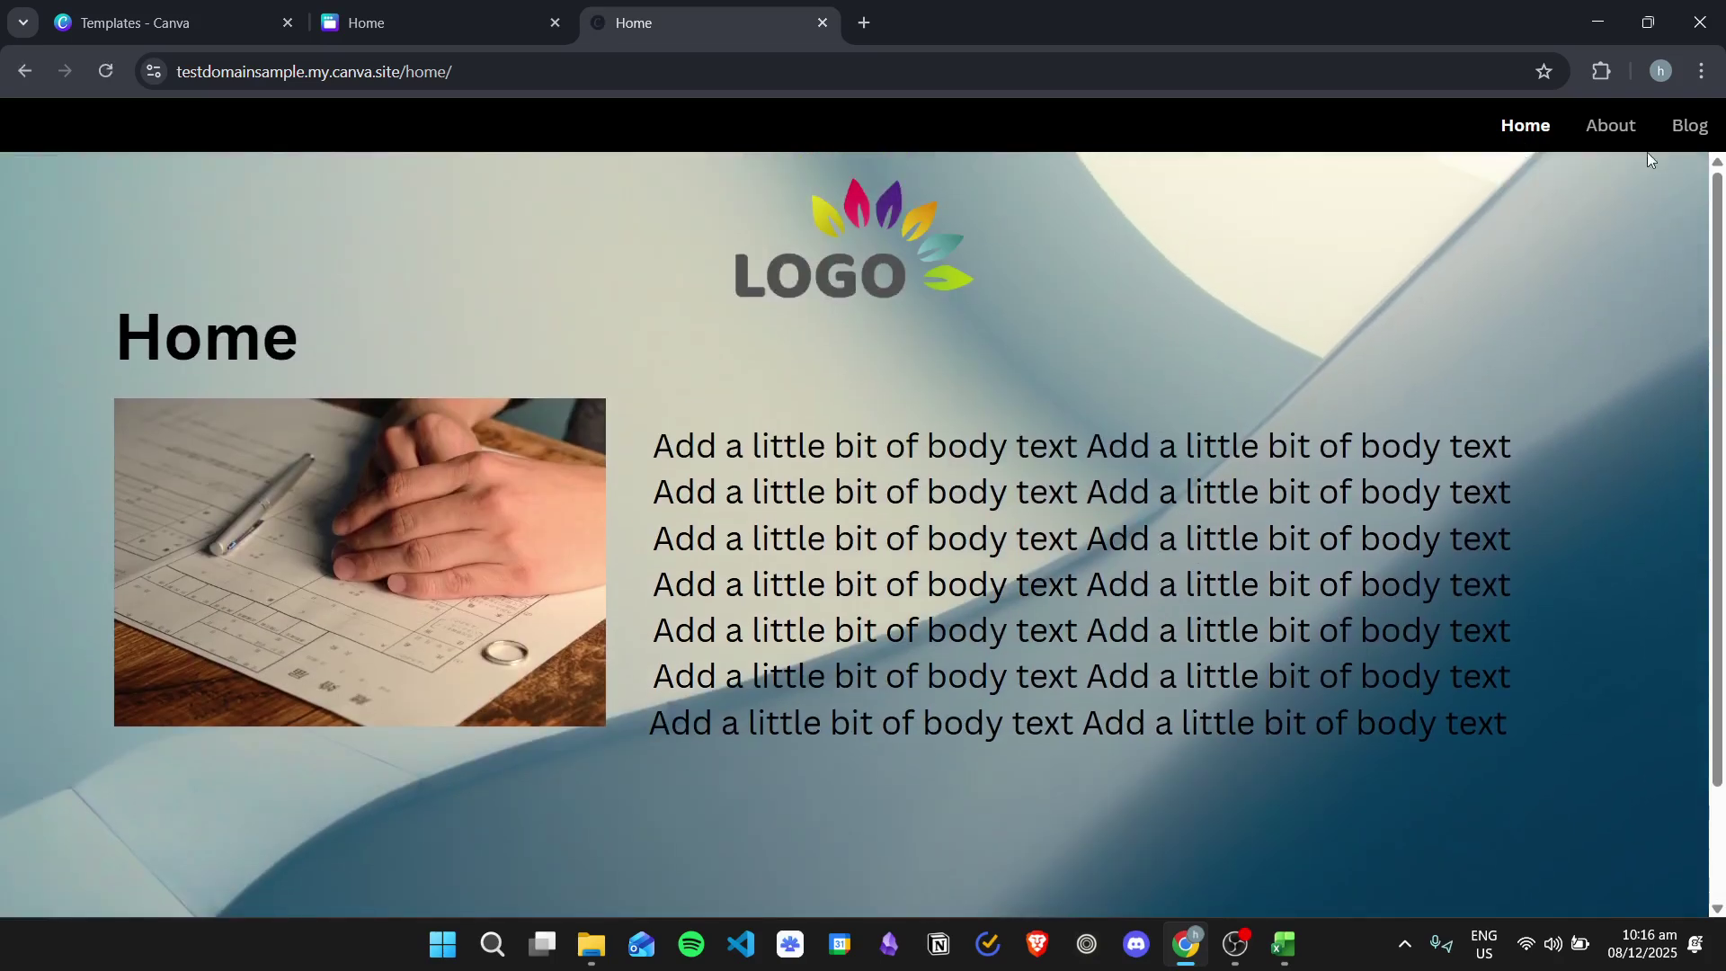
{"action": "left_click", "coordinate": [1609, 125]}
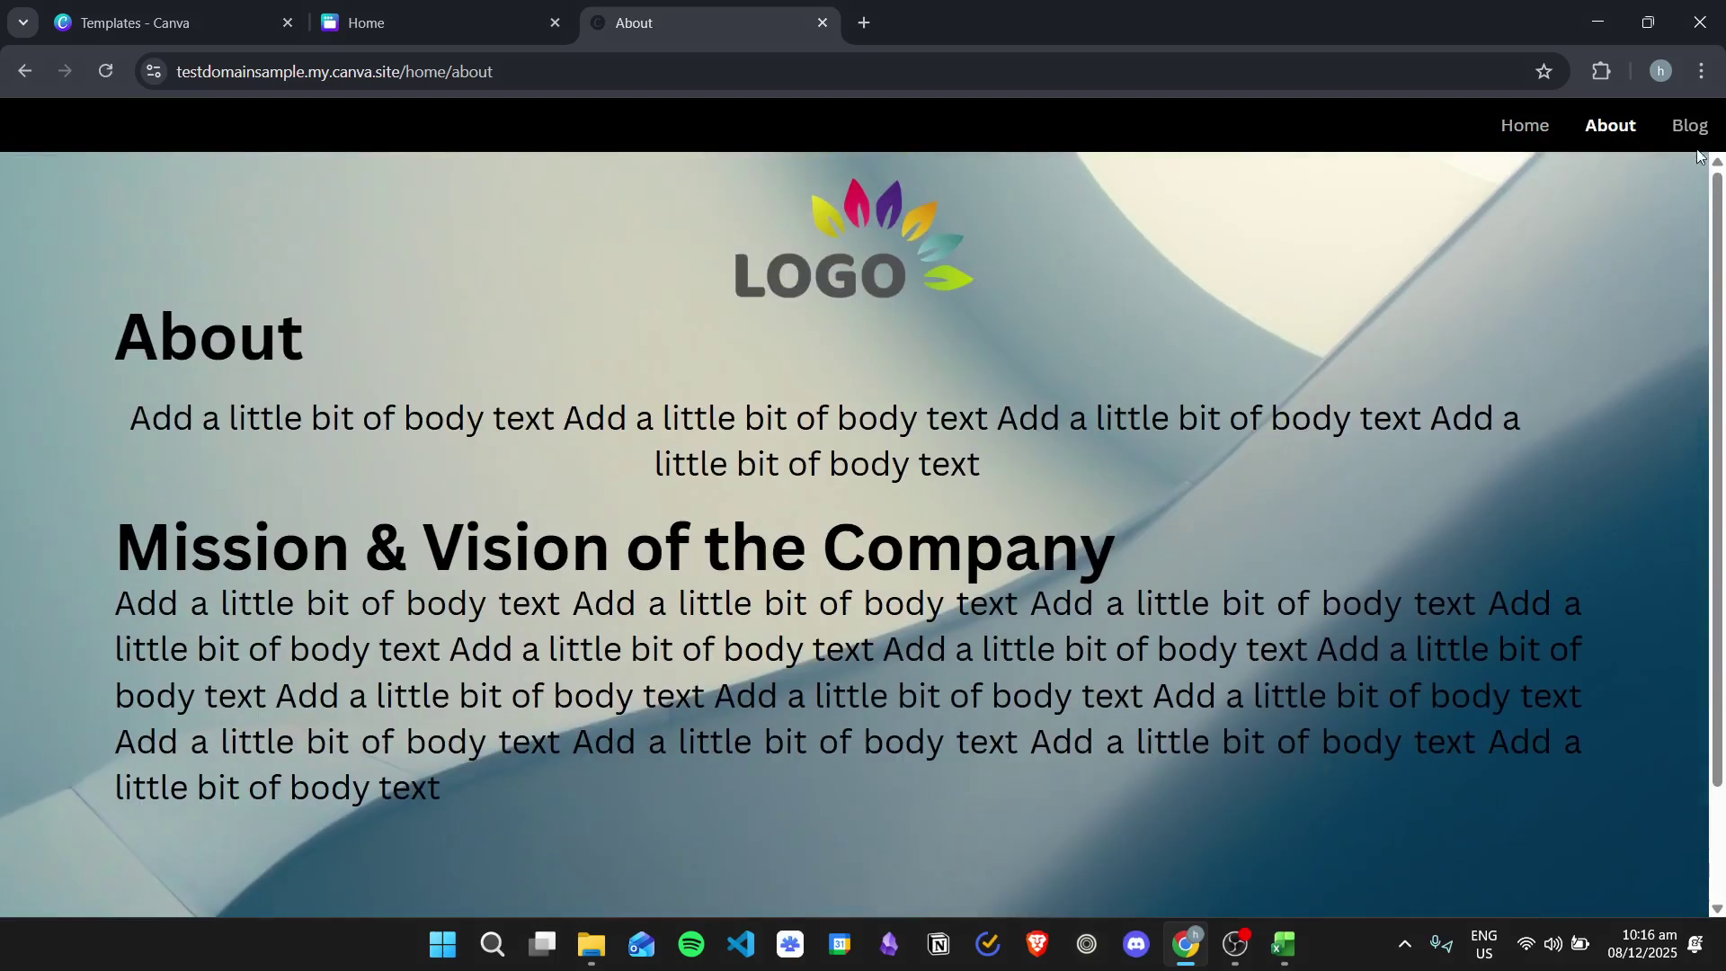
{"action": "left_click", "coordinate": [1689, 125]}
{"action": "scroll", "coordinate": [1155, 396], "scroll_direction": "down", "scroll_amount": 2}
{"action": "left_click", "coordinate": [1525, 125]}
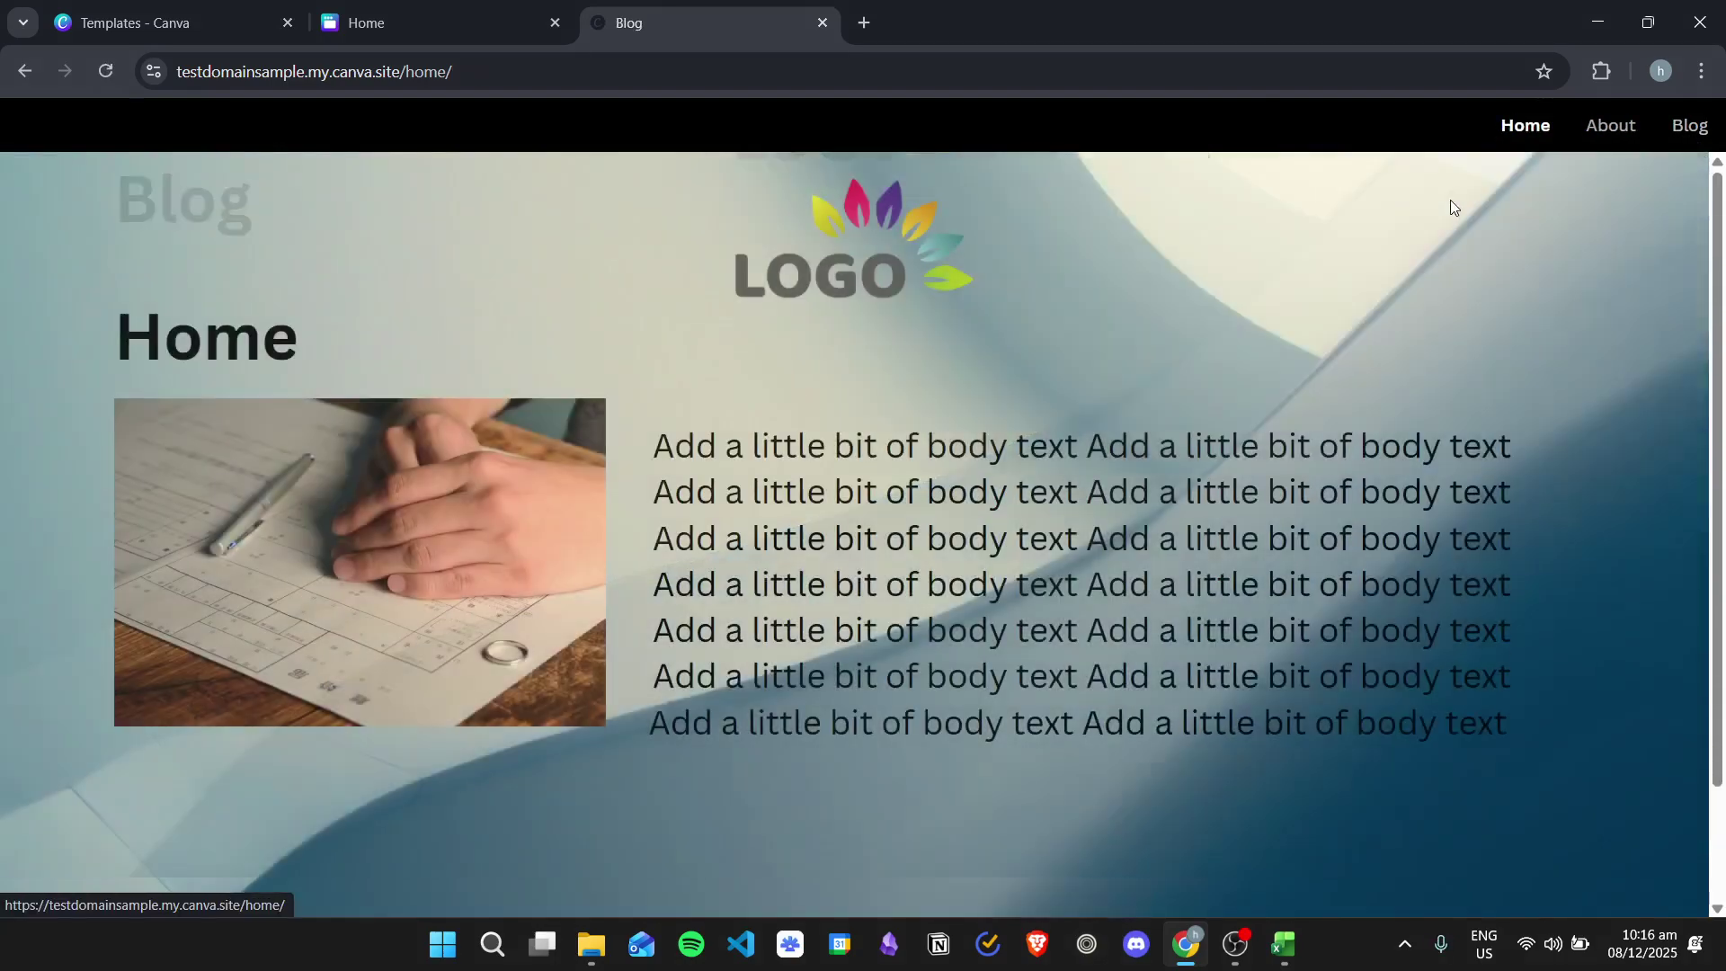